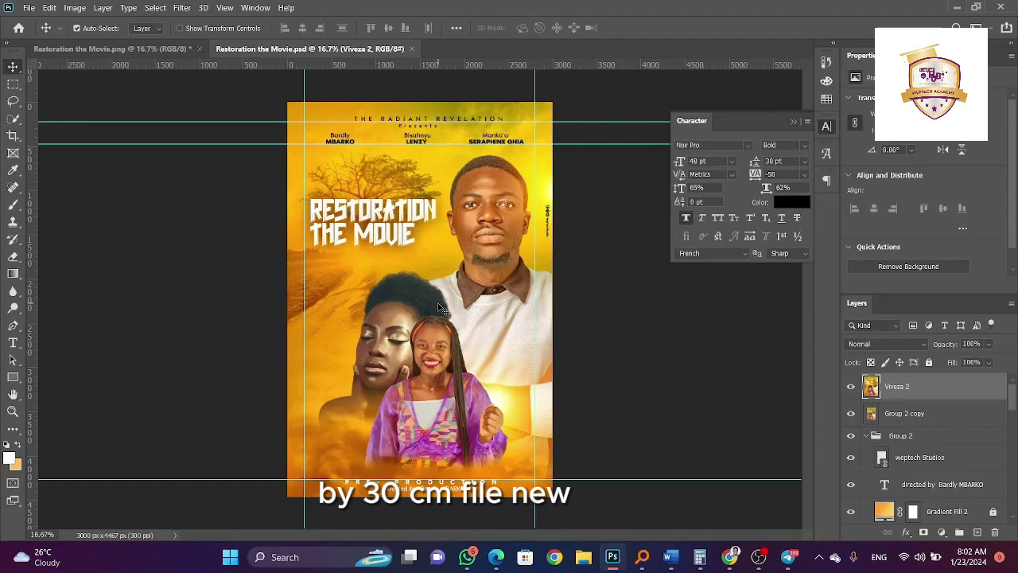
Set up a new document 20 cm wide and 30 cm high at a resolution of 300 pixels/inch
{"action": "left_click", "coordinate": [29, 8]}
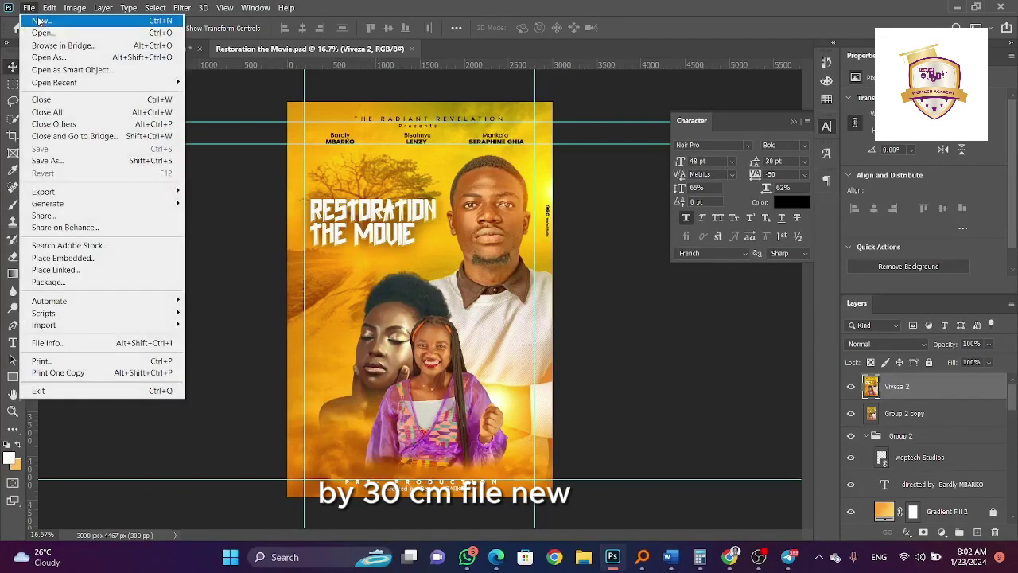
{"action": "left_click", "coordinate": [40, 22]}
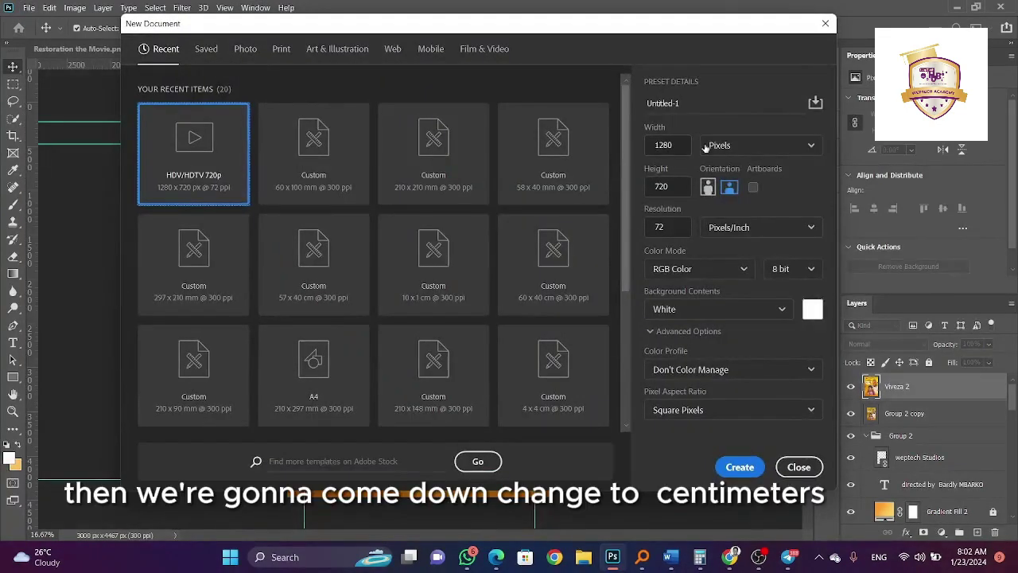
{"action": "left_click", "coordinate": [711, 147]}
{"action": "left_click", "coordinate": [731, 219]}
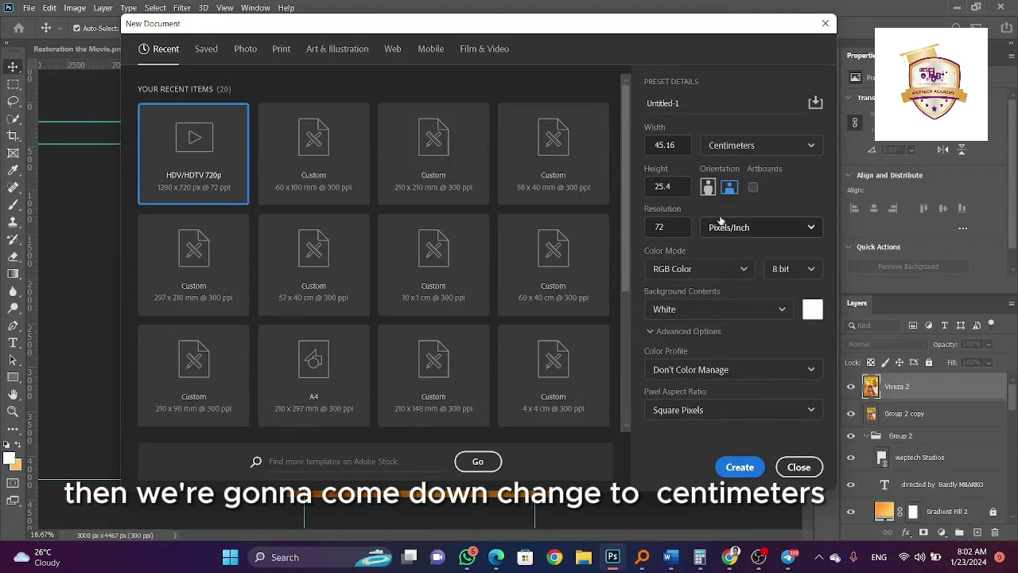
{"action": "left_click_drag", "start_coordinate": [676, 145], "coordinate": [645, 145]}
{"action": "type", "text": "20"}
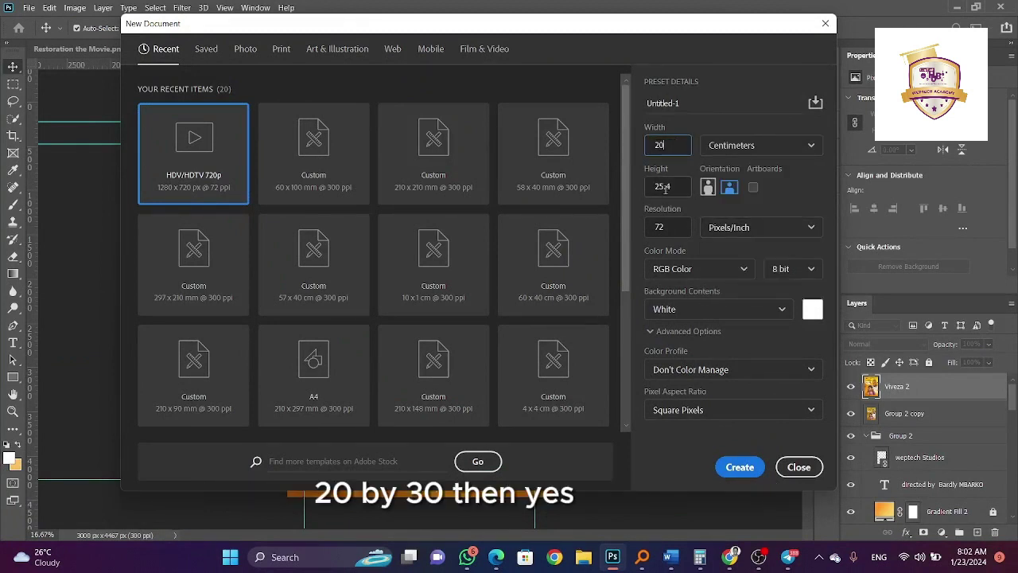
{"action": "left_click_drag", "start_coordinate": [676, 188], "coordinate": [650, 184]}
{"action": "type", "text": "30"}
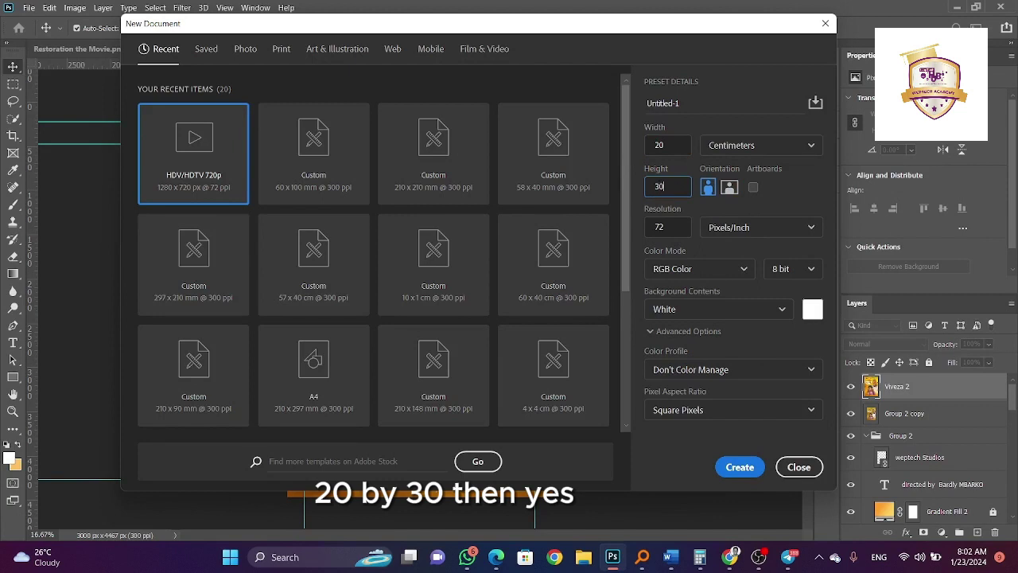
{"action": "left_click_drag", "start_coordinate": [675, 227], "coordinate": [627, 221]}
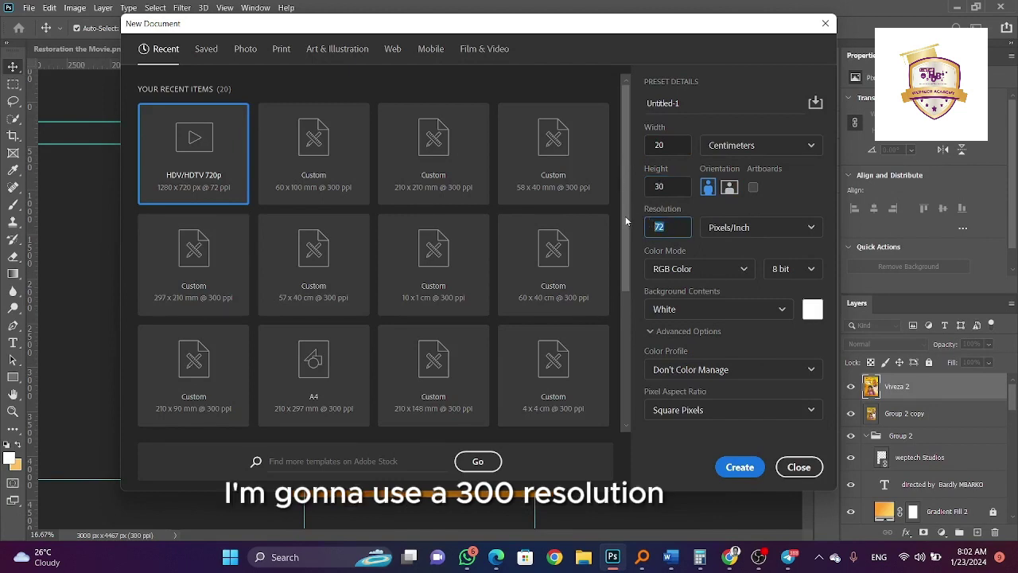
{"action": "type", "text": "300"}
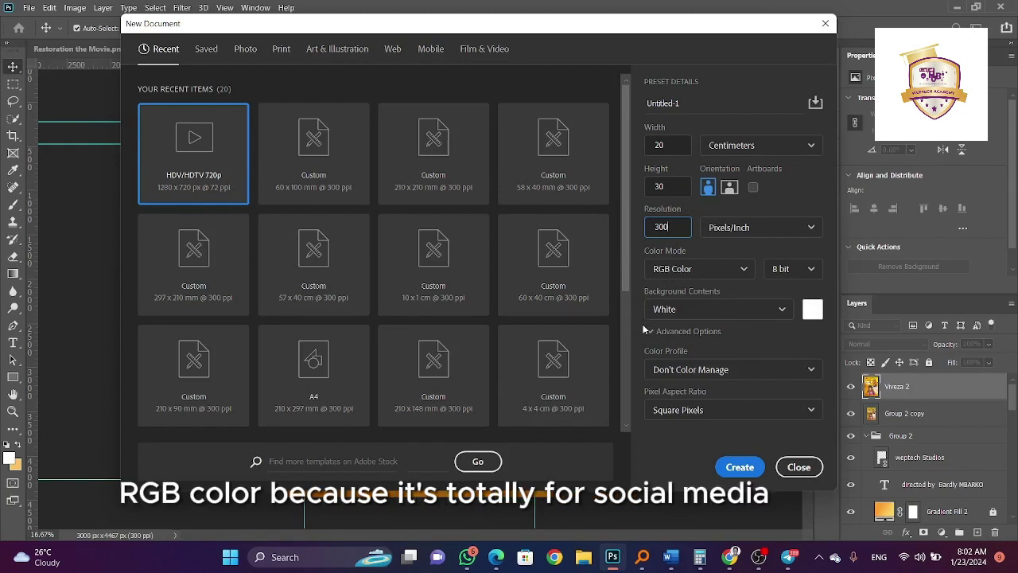
Name the new document The Radient Revelation and create it
{"action": "left_click", "coordinate": [663, 103]}
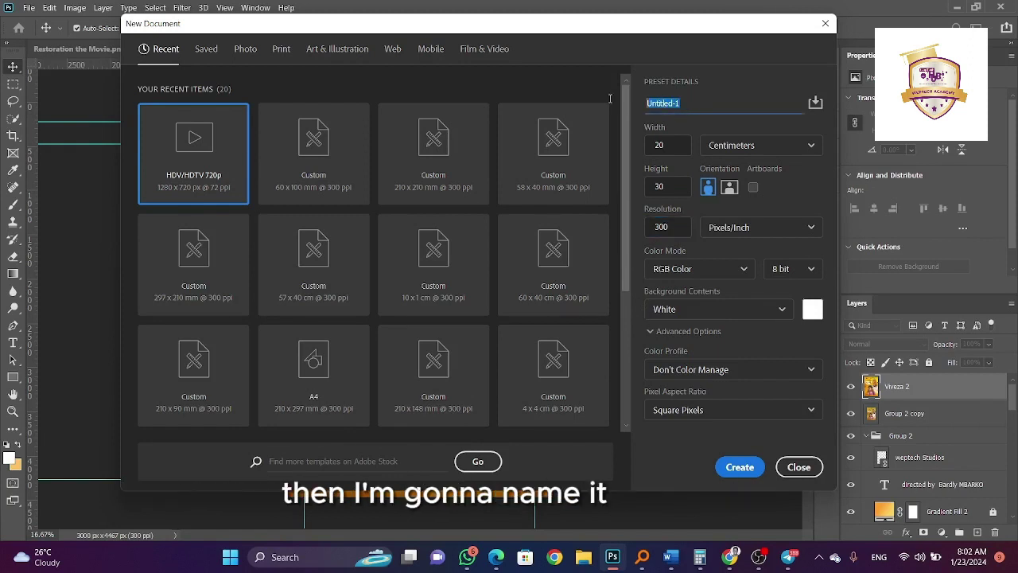
{"action": "type", "text": "The Radent"}
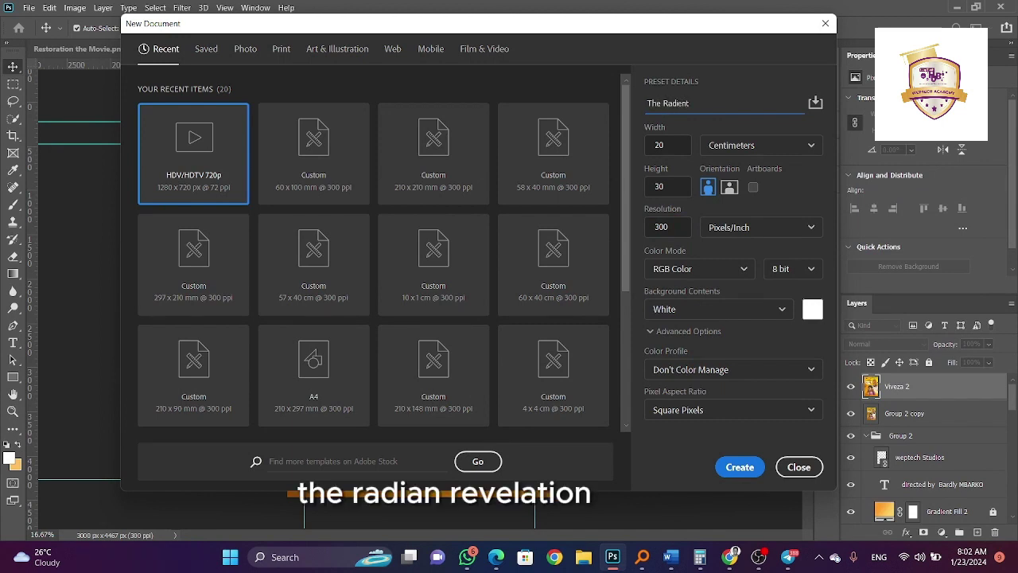
{"action": "type", "text": " Revelation"}
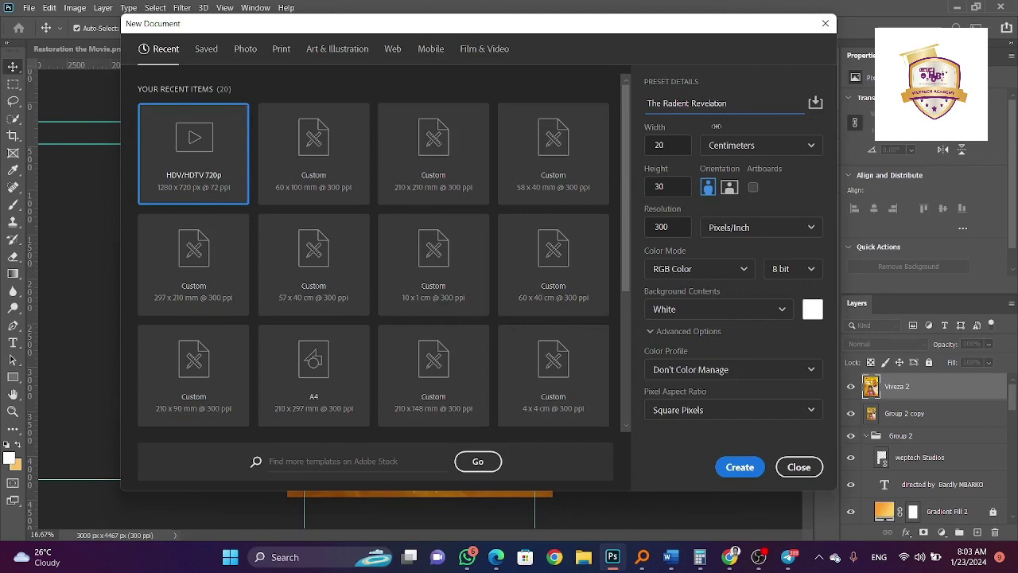
{"action": "left_click", "coordinate": [738, 467]}
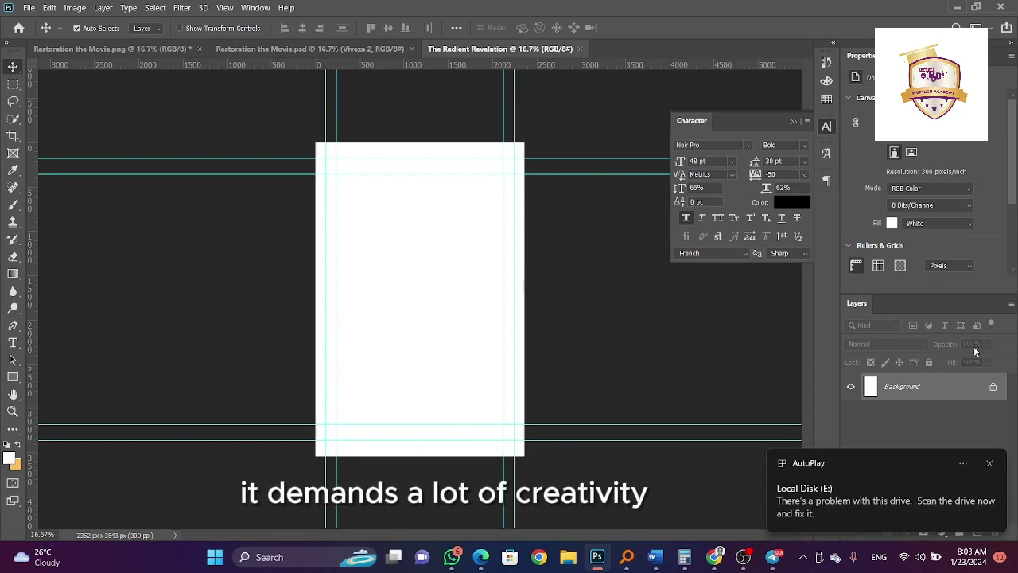
Place download (2).png as a linked image from the Nigerian or Cameroon Movie Poster folder on drive F:, enlarged to about 135% toward the right page edge
{"action": "left_click", "coordinate": [29, 8]}
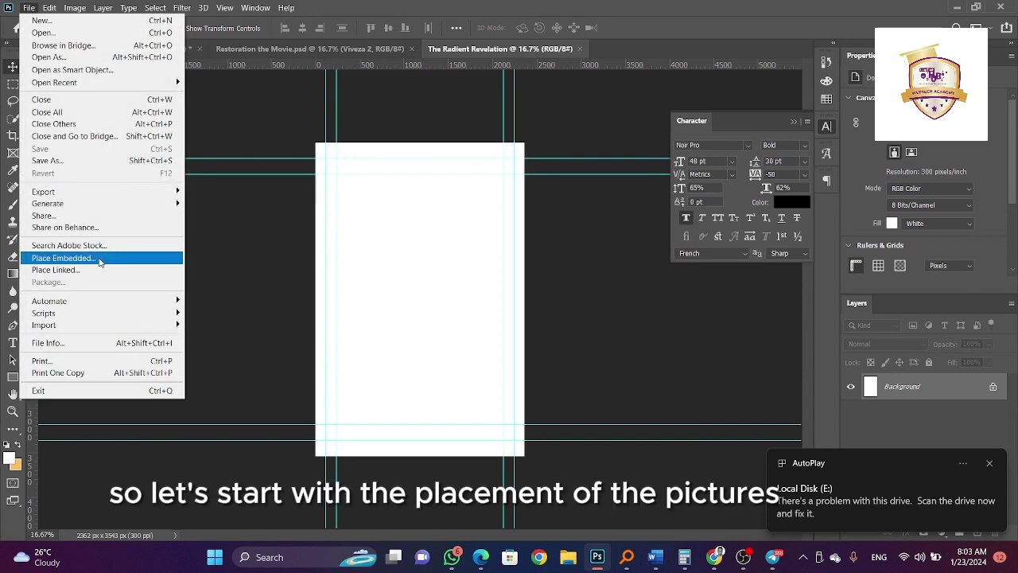
{"action": "left_click", "coordinate": [96, 270]}
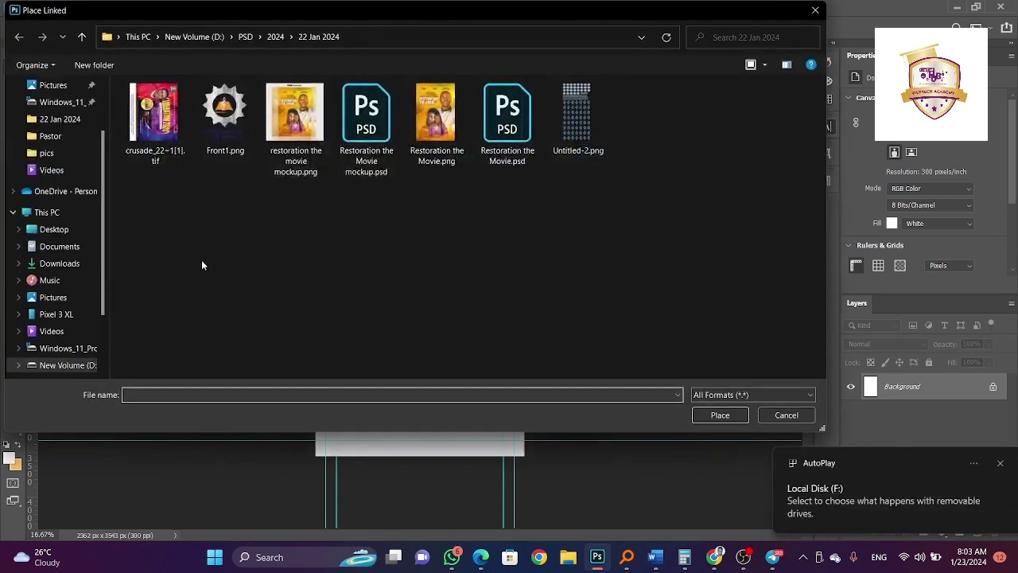
{"action": "scroll", "coordinate": [82, 350], "scroll_direction": "down", "scroll_amount": 2}
{"action": "left_click", "coordinate": [79, 348]}
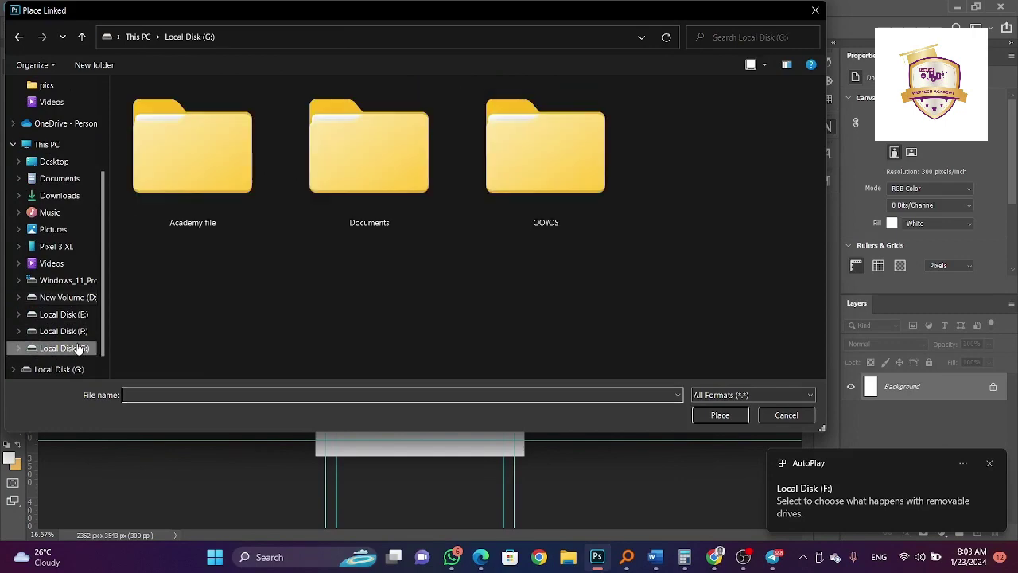
{"action": "left_click", "coordinate": [66, 331]}
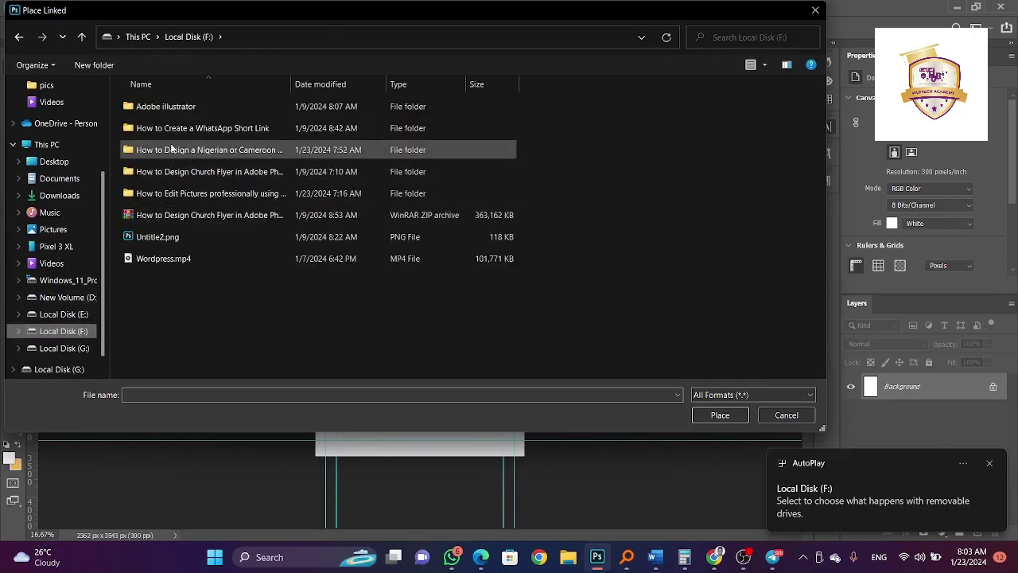
{"action": "double_click", "coordinate": [171, 149]}
{"action": "left_click", "coordinate": [366, 123]}
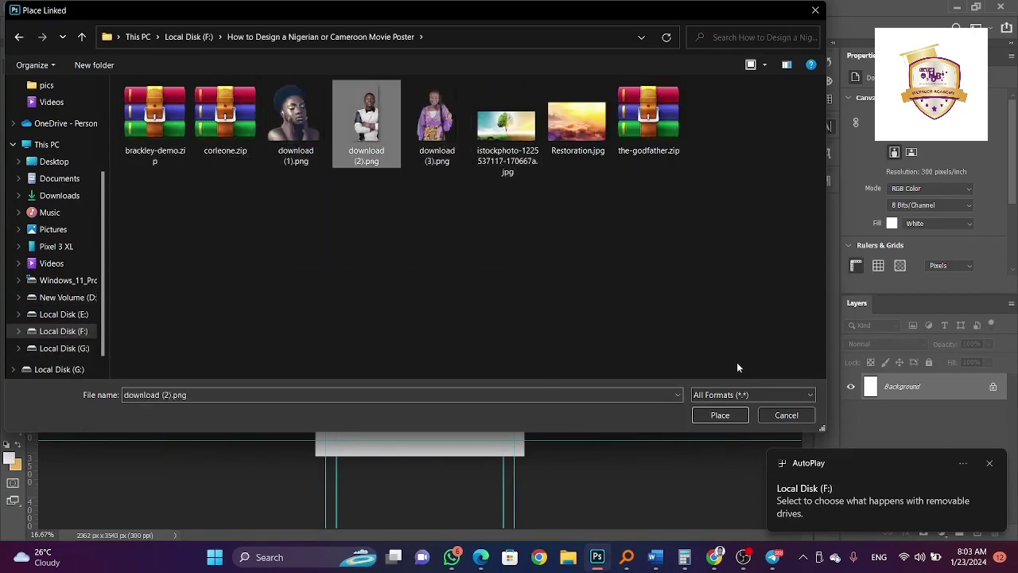
{"action": "left_click", "coordinate": [719, 417]}
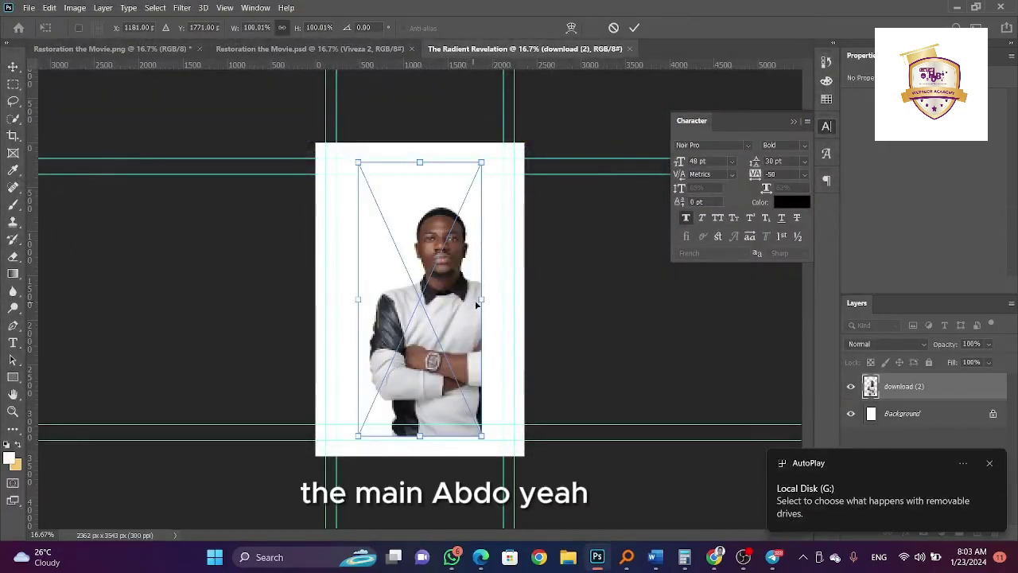
{"action": "left_click_drag", "start_coordinate": [480, 301], "coordinate": [520, 310]}
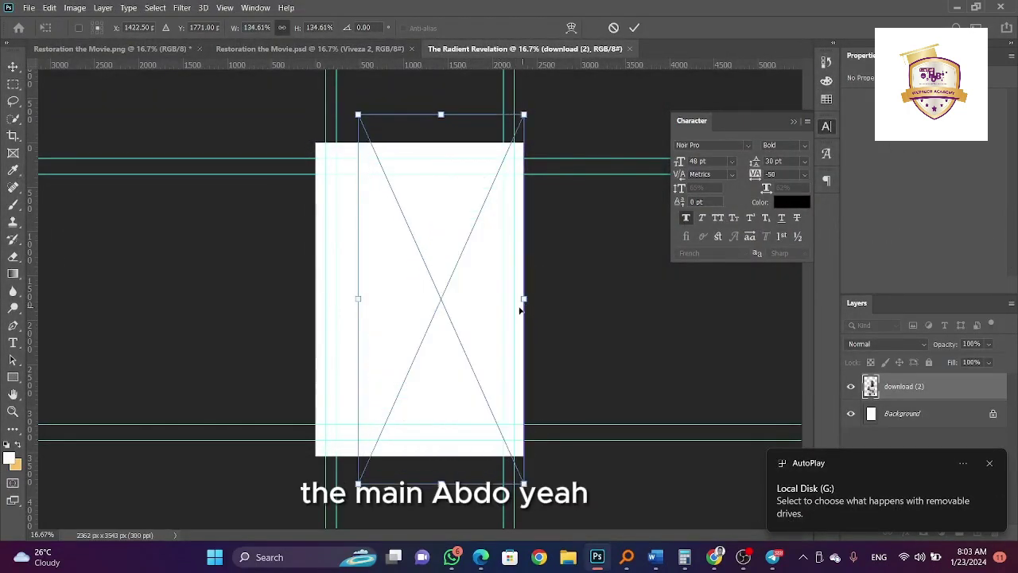
{"action": "key", "text": "Return"}
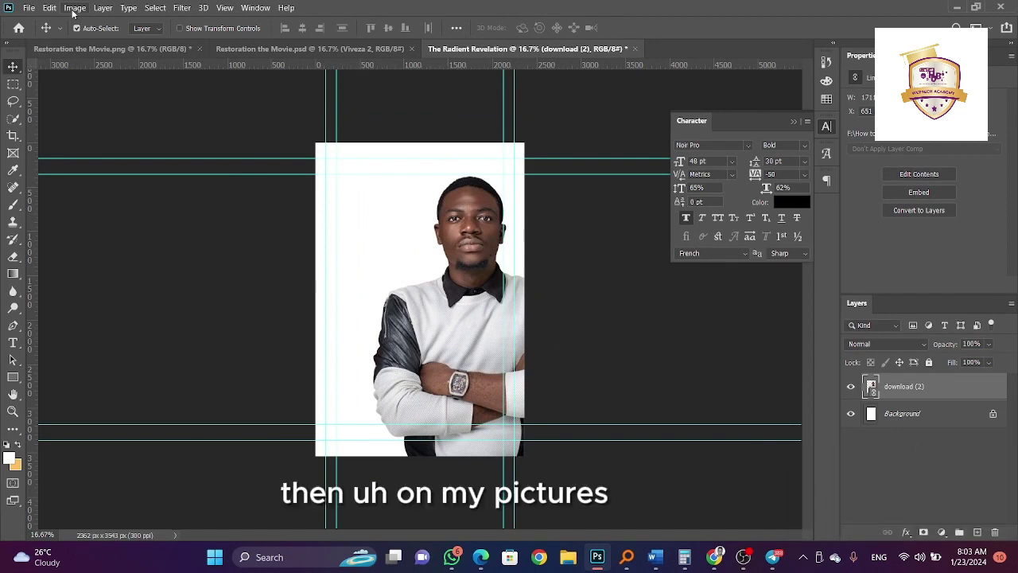
Apply a Shadows/Highlights adjustment to the man's photo with the shadows amount at 35
{"action": "left_click", "coordinate": [74, 10]}
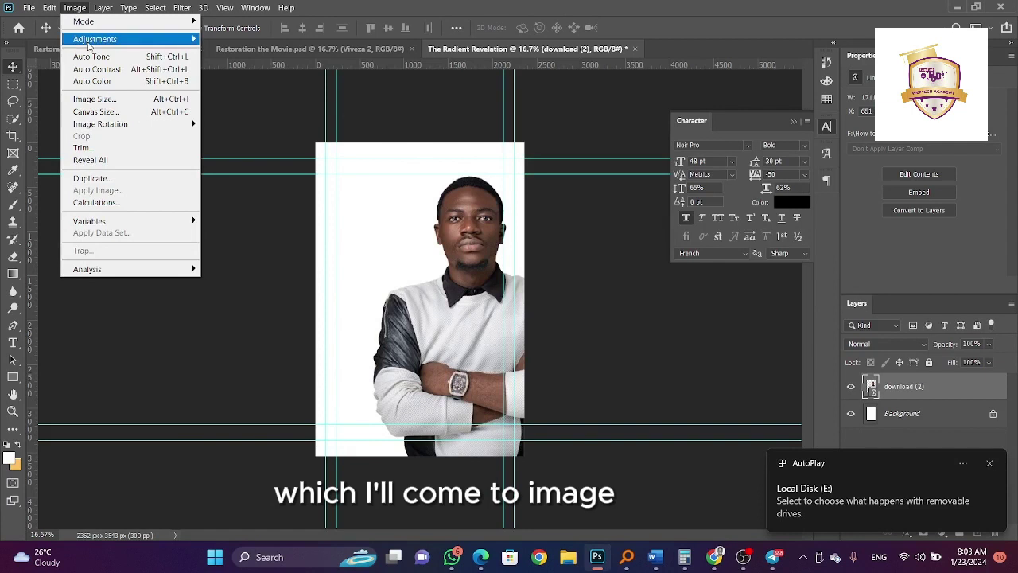
{"action": "mouse_move", "coordinate": [89, 41]}
{"action": "left_click", "coordinate": [261, 253]}
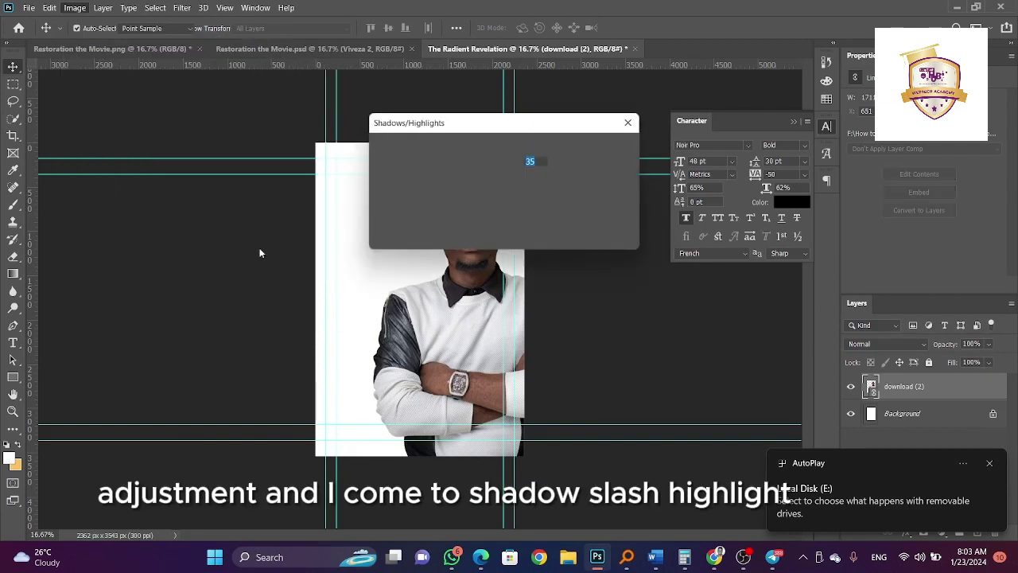
{"action": "left_click", "coordinate": [615, 151]}
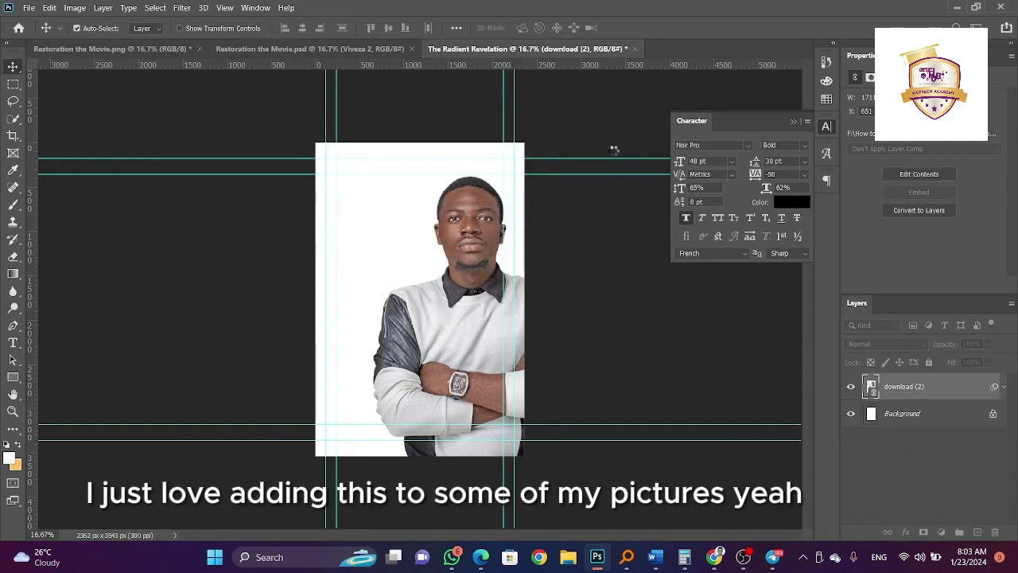
Place download (1).png as an embedded image and flip it horizontally
{"action": "left_click", "coordinate": [28, 8]}
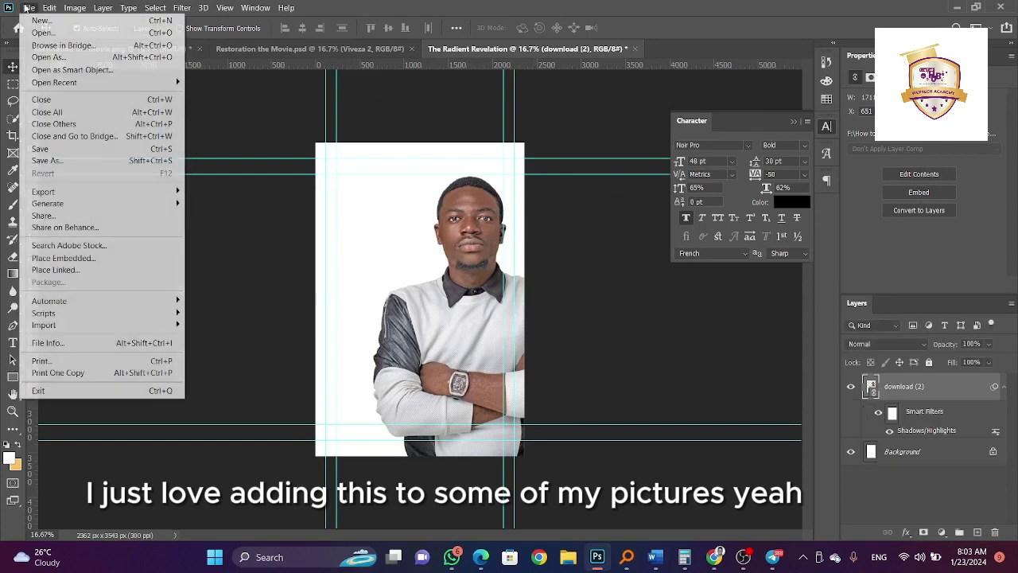
{"action": "left_click", "coordinate": [67, 261]}
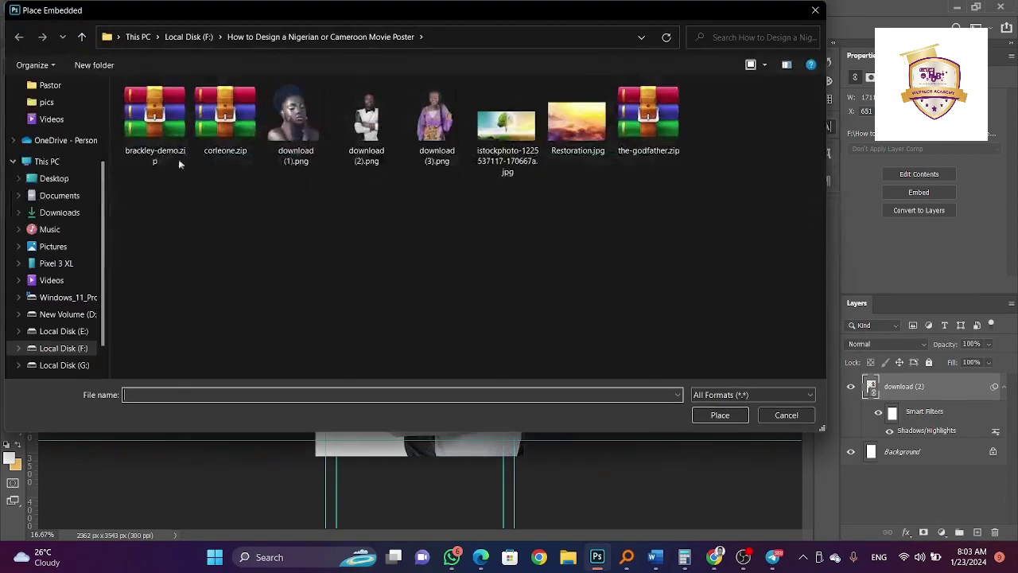
{"action": "left_click", "coordinate": [319, 127]}
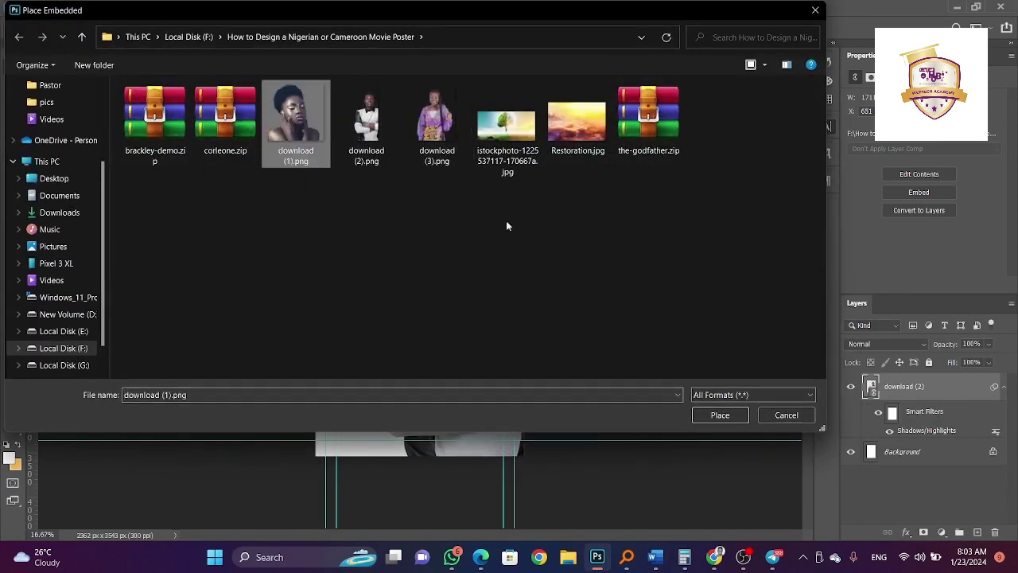
{"action": "left_click", "coordinate": [720, 414]}
{"action": "right_click", "coordinate": [439, 355]}
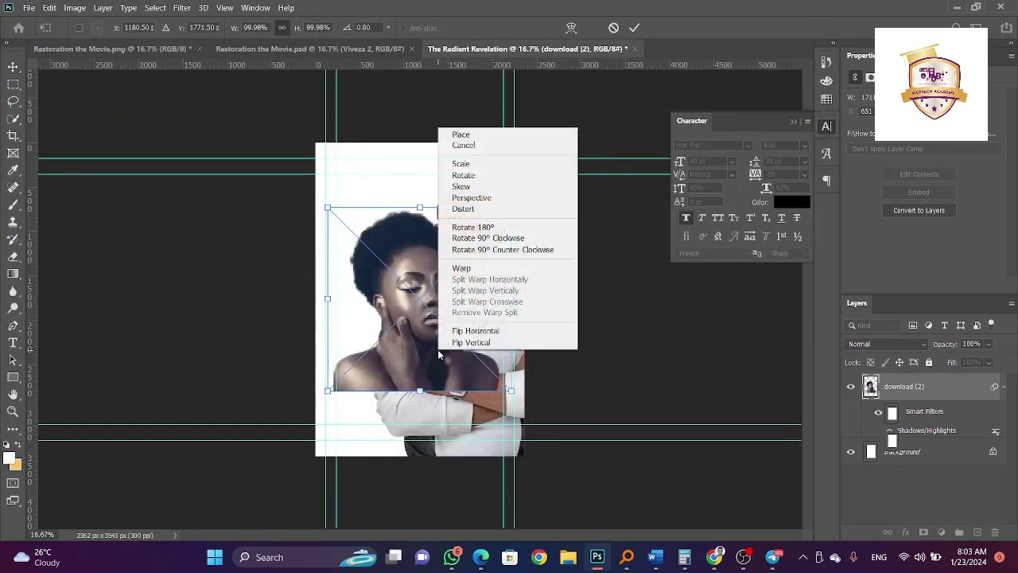
{"action": "left_click", "coordinate": [475, 330]}
Scale the woman's photo to about 76% and position it in front of the man, at his lower left
{"action": "left_click_drag", "start_coordinate": [403, 323], "coordinate": [385, 356]}
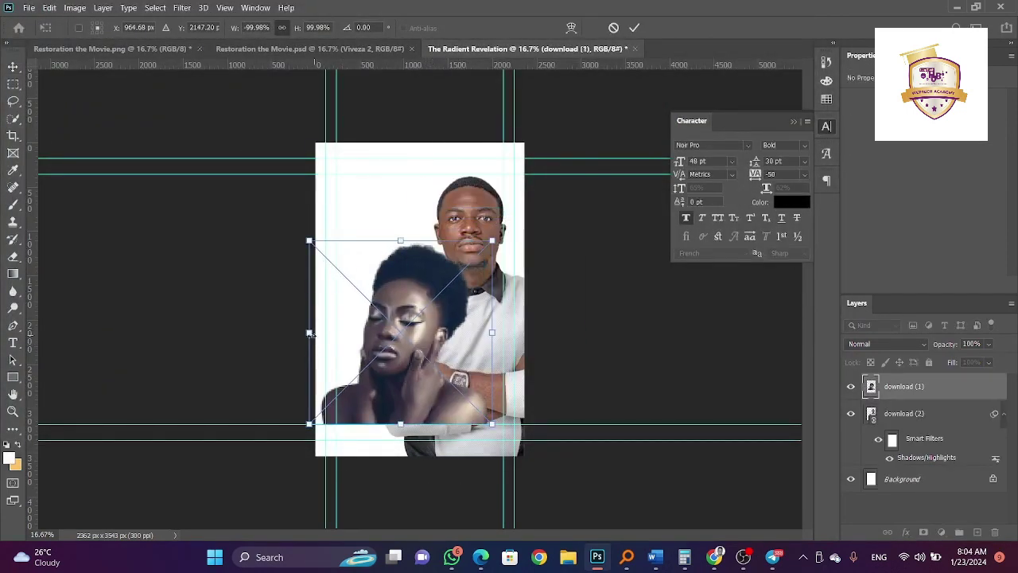
{"action": "left_click_drag", "start_coordinate": [310, 333], "coordinate": [356, 327]}
{"action": "left_click_drag", "start_coordinate": [396, 370], "coordinate": [420, 380]}
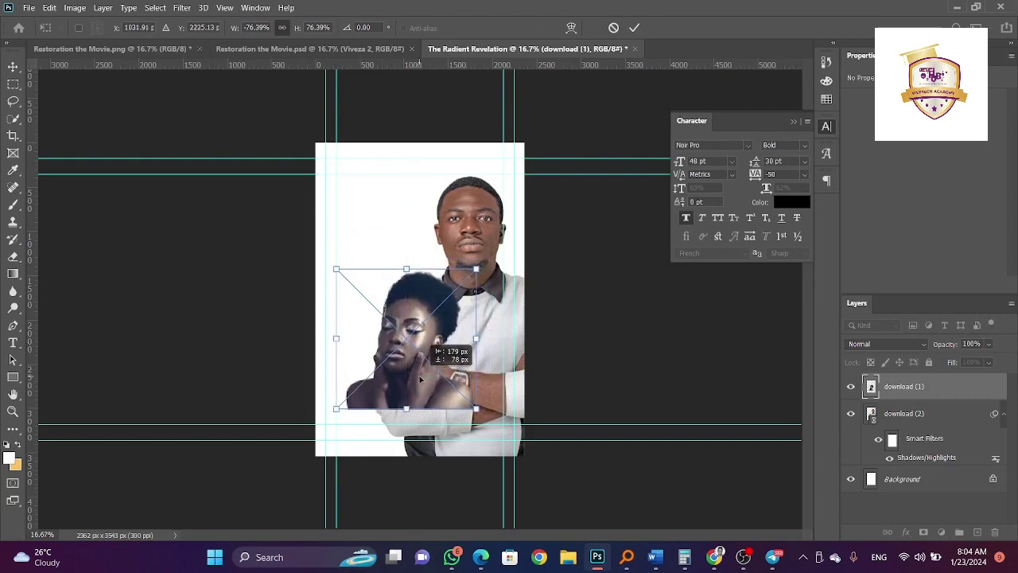
{"action": "key", "text": "Return"}
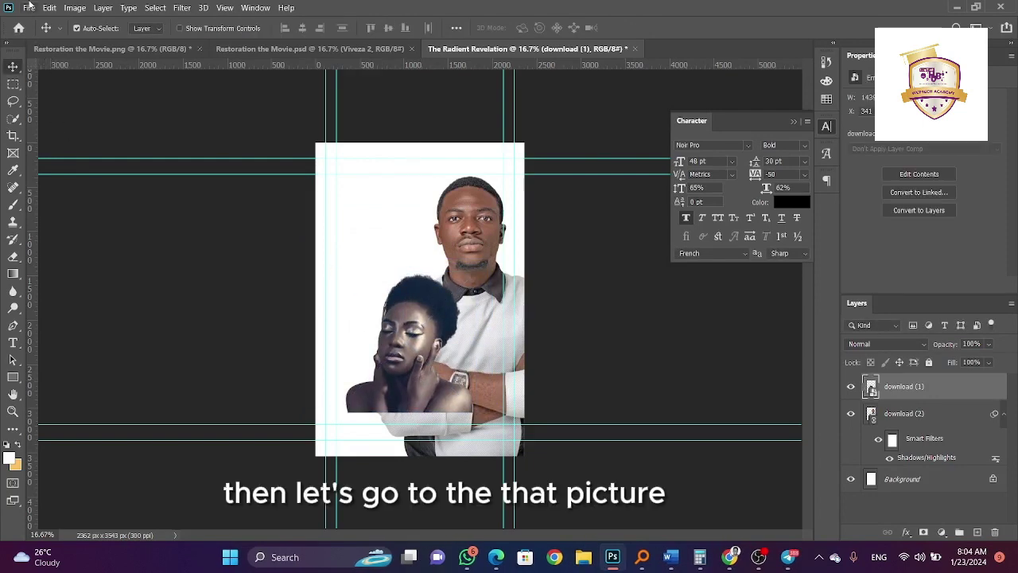
Place download (3).png, the girl in purple, as a linked image
{"action": "left_click", "coordinate": [28, 7]}
{"action": "left_click", "coordinate": [56, 262]}
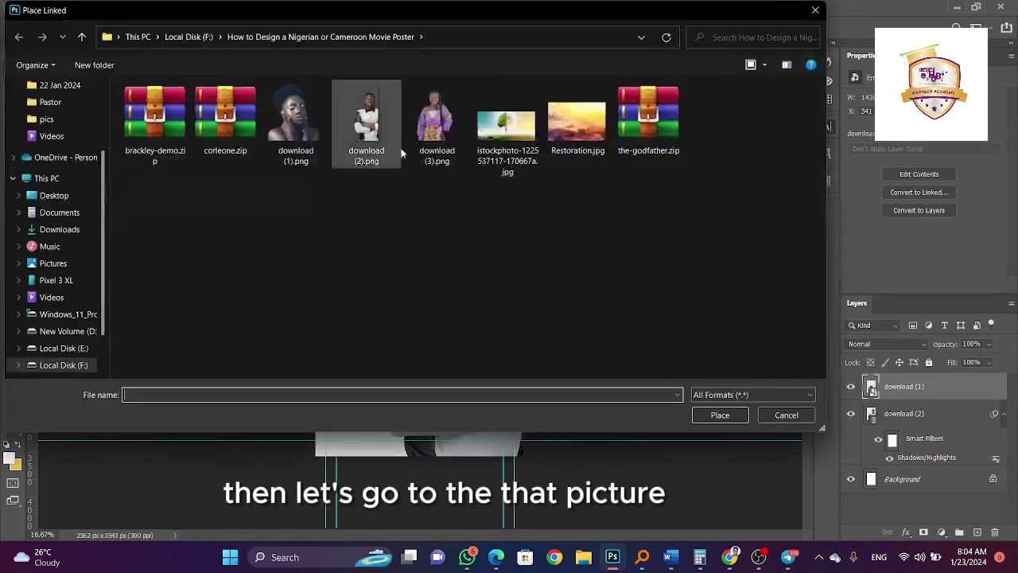
{"action": "left_click", "coordinate": [398, 150]}
{"action": "left_click", "coordinate": [436, 127]}
{"action": "left_click", "coordinate": [720, 414]}
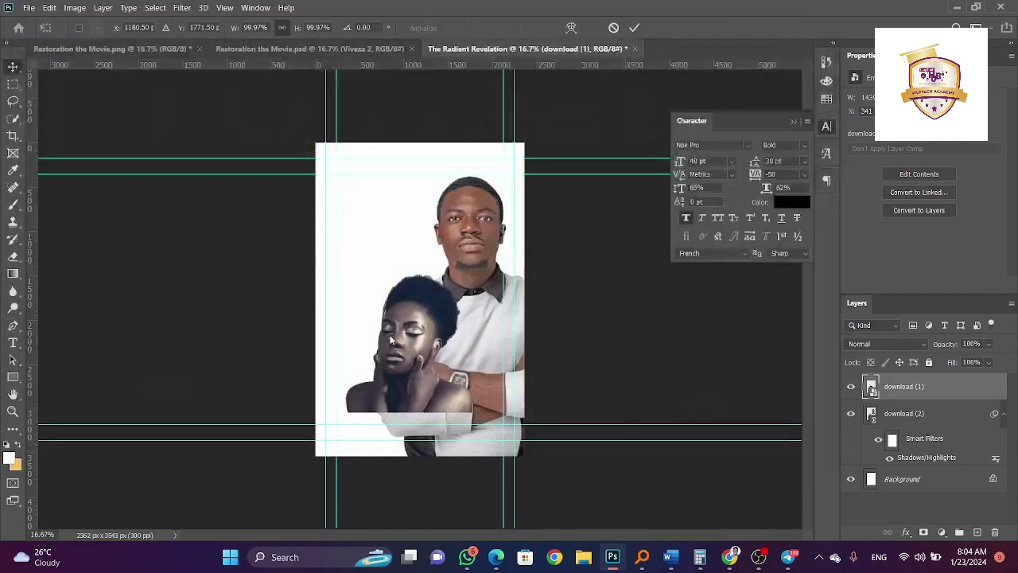
Move the girl's photo to the bottom of the poster in front of the other two people and enlarge it to about 119%
{"action": "left_click_drag", "start_coordinate": [401, 328], "coordinate": [429, 436]}
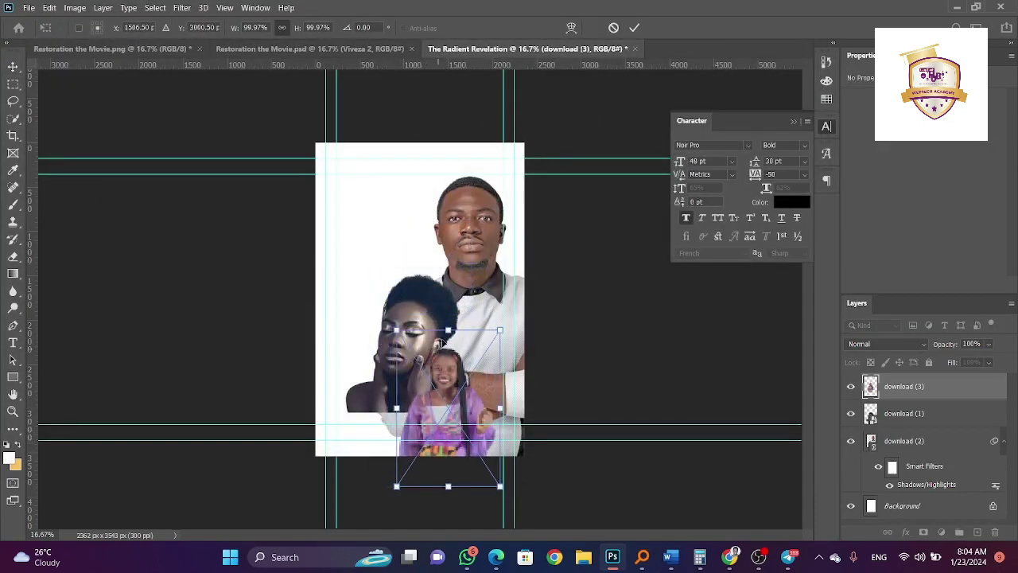
{"action": "left_click_drag", "start_coordinate": [448, 329], "coordinate": [448, 300]}
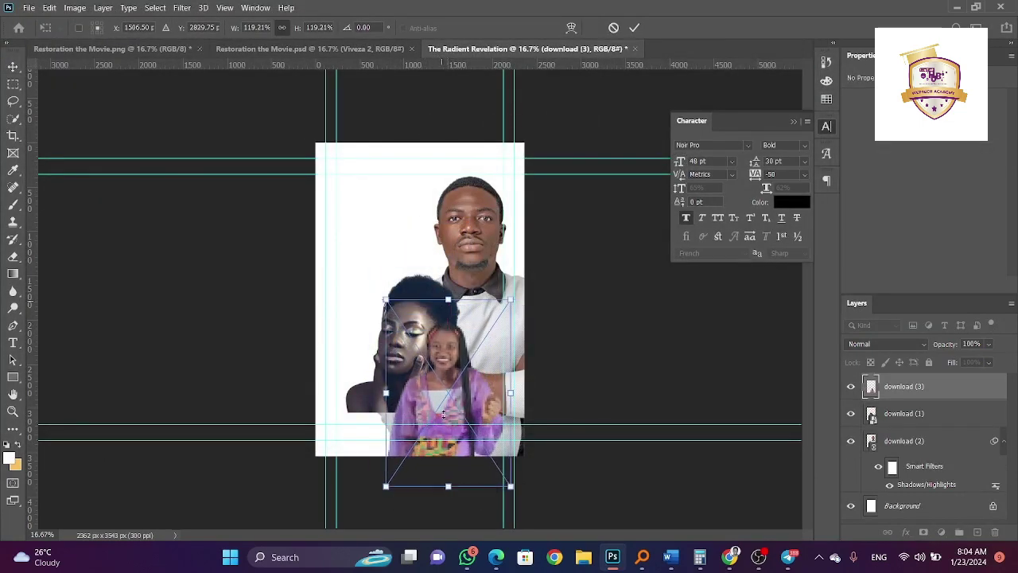
{"action": "key", "text": "Return"}
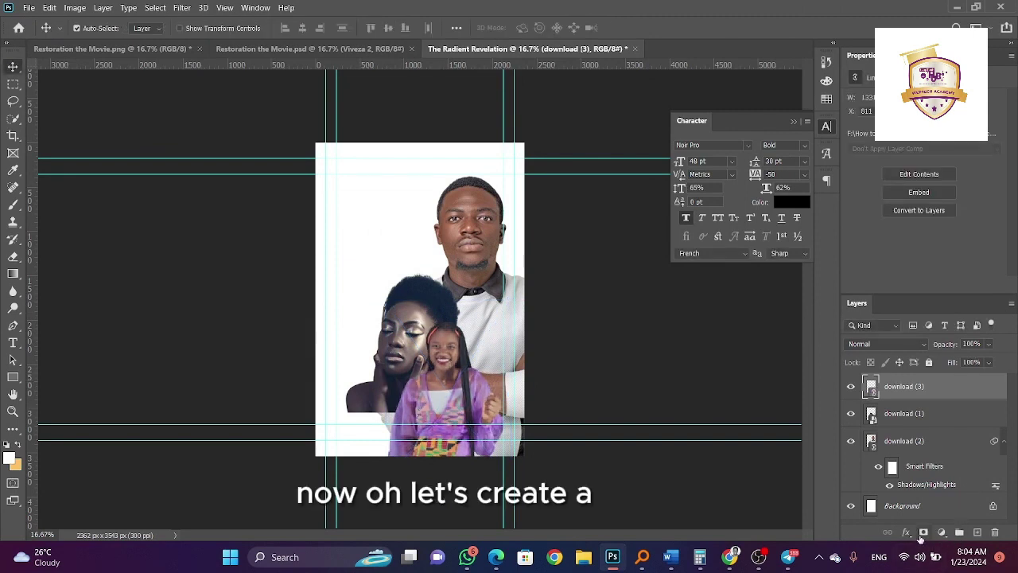
Add a layer mask to each of the three photo layers, download (3), download (1) and download (2)
{"action": "left_click", "coordinate": [923, 532]}
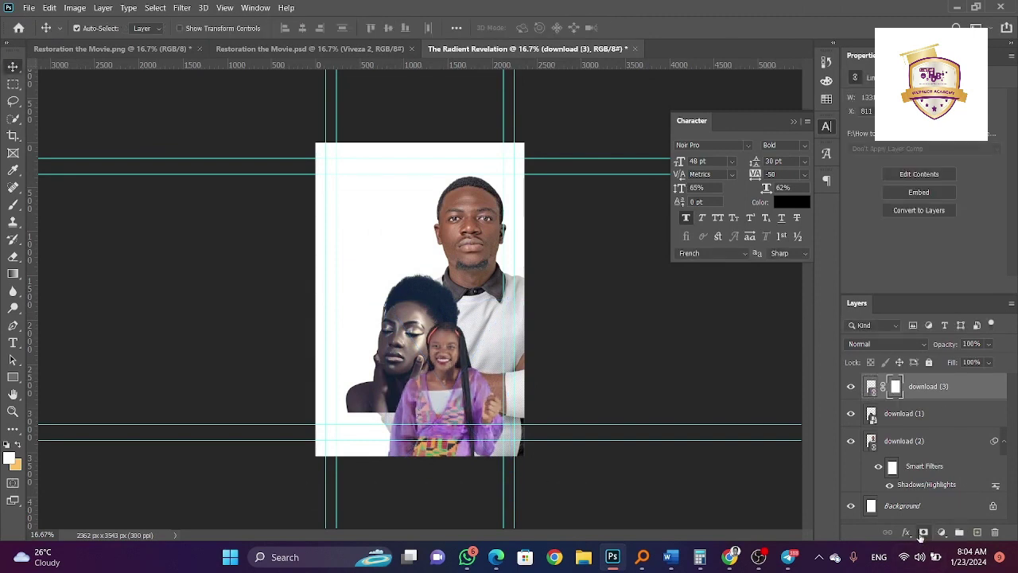
{"action": "left_click", "coordinate": [921, 414]}
{"action": "left_click", "coordinate": [923, 532]}
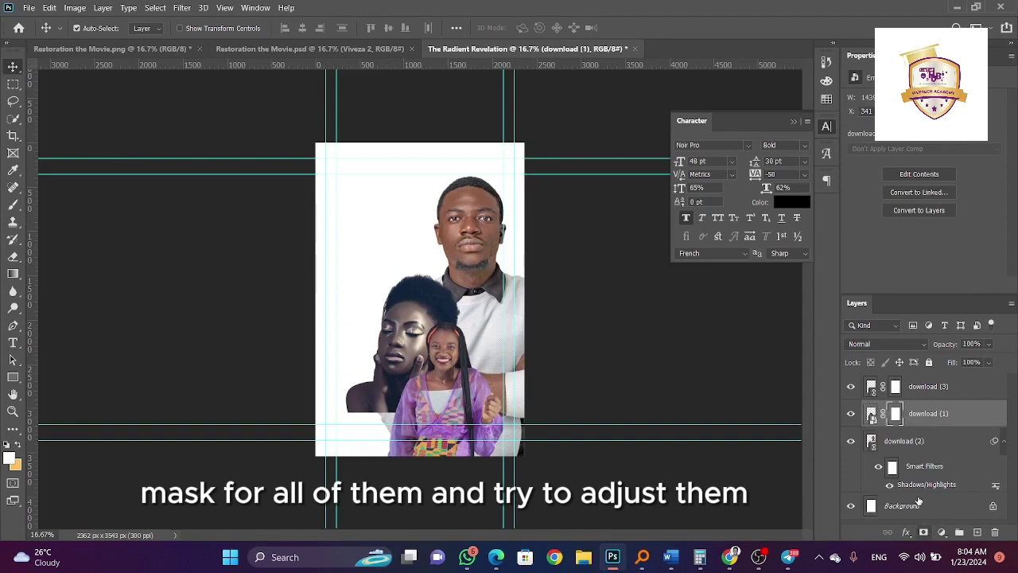
{"action": "left_click", "coordinate": [910, 442]}
{"action": "left_click", "coordinate": [923, 532]}
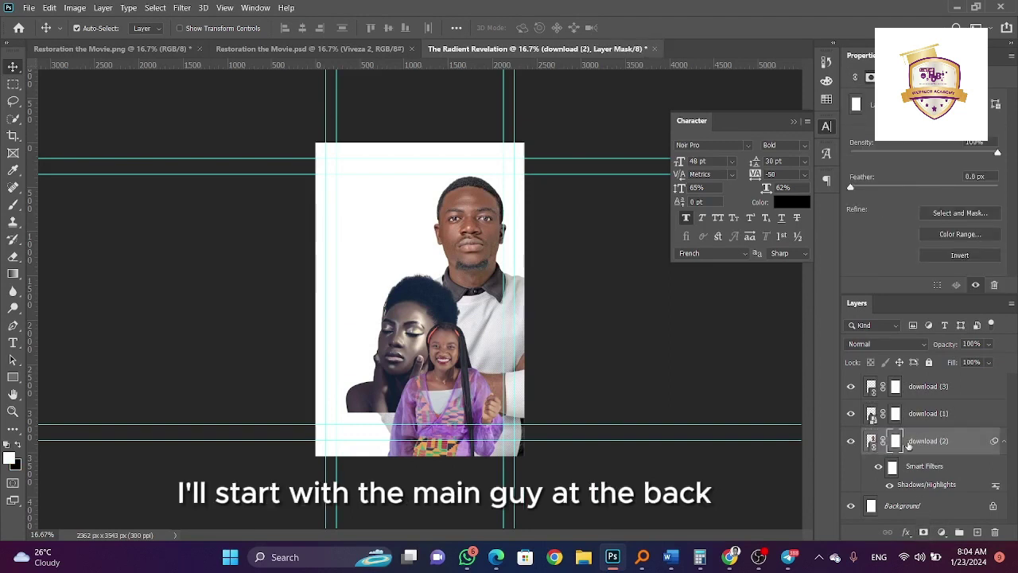
Fade out the lower part of the man's photo on its mask with a soft 1500 px eraser
{"action": "left_click", "coordinate": [13, 256]}
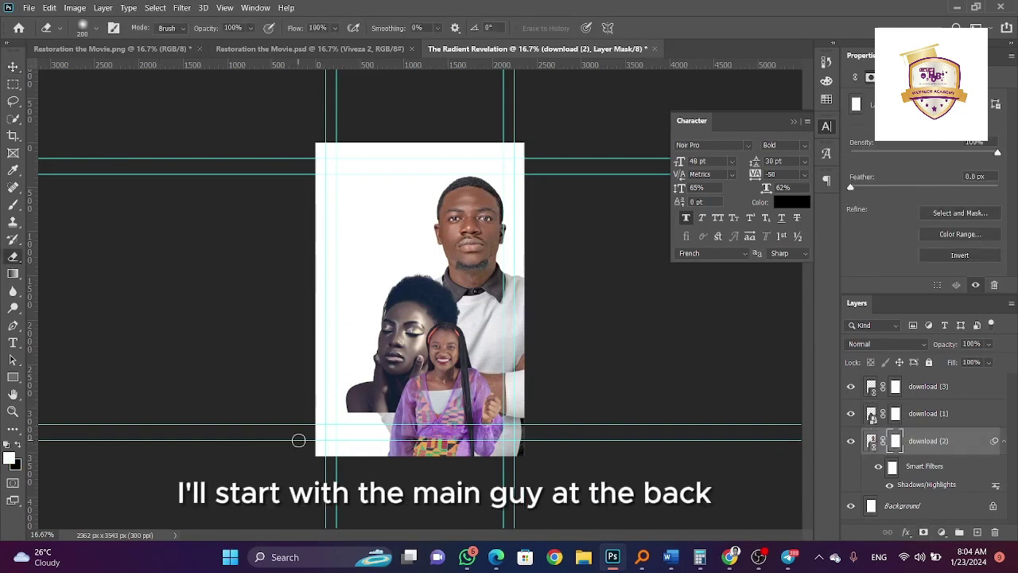
{"action": "key", "text": "bracketright"}
{"action": "key", "text": "bracketright"}
{"action": "key", "text": "bracketright"}
{"action": "key", "text": "bracketright"}
{"action": "key", "text": "bracketright"}
{"action": "key", "text": "bracketright"}
{"action": "key", "text": "bracketright"}
{"action": "key", "text": "bracketright"}
{"action": "key", "text": "bracketright"}
{"action": "key", "text": "bracketright"}
{"action": "key", "text": "bracketright"}
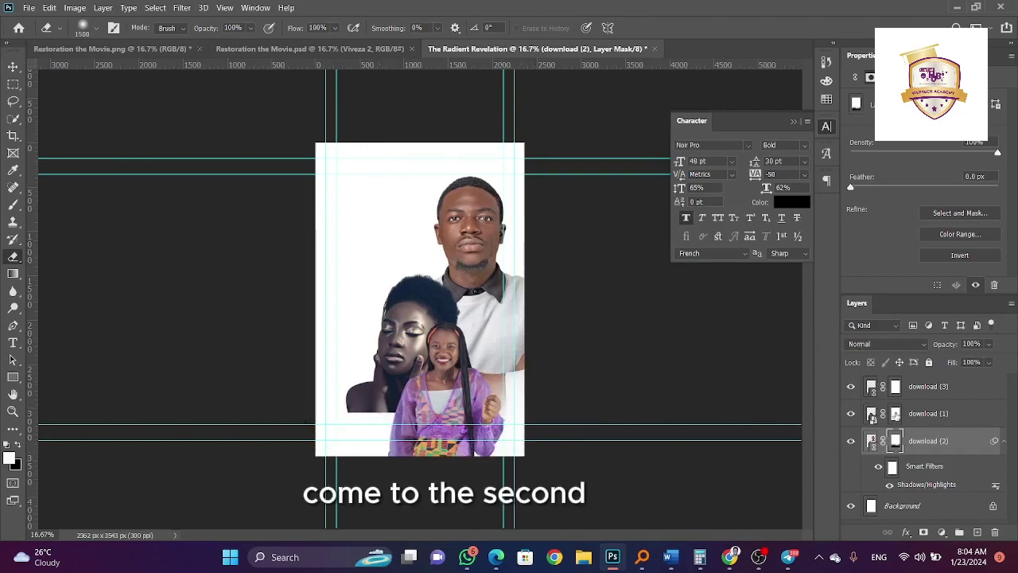
Fade the hard bottom edge of the woman's photo on its mask with a soft 800 px eraser
{"action": "left_click", "coordinate": [895, 413]}
{"action": "key", "text": "bracketleft"}
{"action": "key", "text": "bracketleft"}
{"action": "key", "text": "bracketleft"}
{"action": "key", "text": "bracketleft"}
{"action": "key", "text": "bracketleft"}
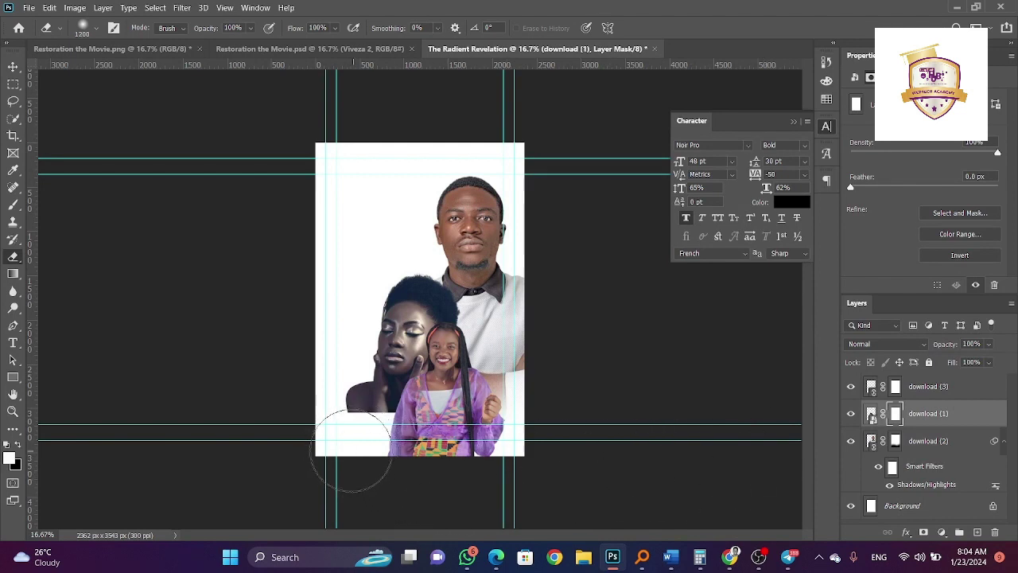
{"action": "key", "text": "bracketleft"}
{"action": "key", "text": "bracketleft"}
{"action": "mouse_move", "coordinate": [345, 430]}
{"action": "left_mouse_down"}
{"action": "mouse_move", "coordinate": [373, 406]}
{"action": "mouse_move", "coordinate": [336, 425]}
{"action": "mouse_move", "coordinate": [366, 414]}
{"action": "left_mouse_up"}
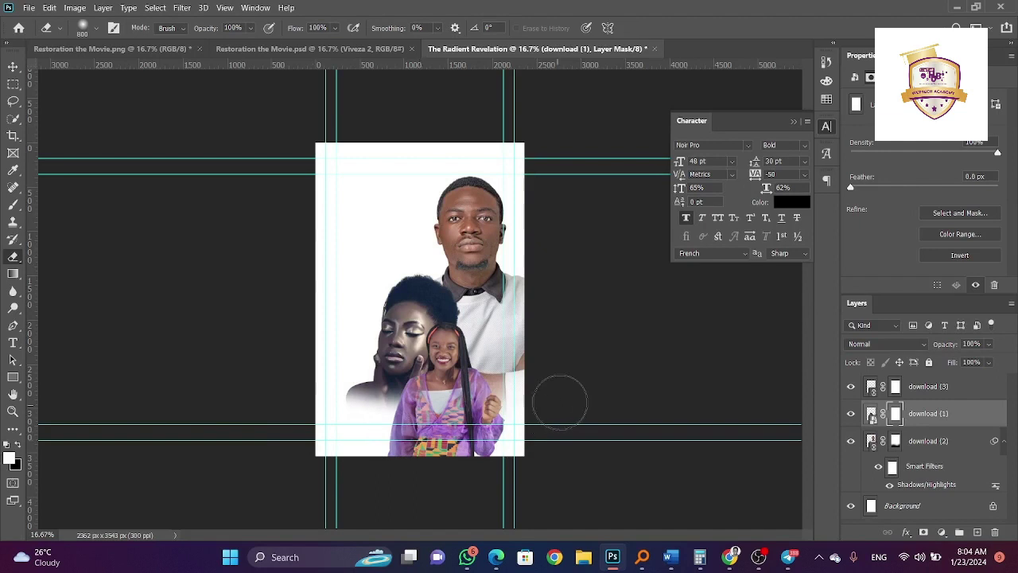
Fade the bottom edge of the girl's photo on its mask with the 800 px eraser
{"action": "left_click", "coordinate": [895, 388]}
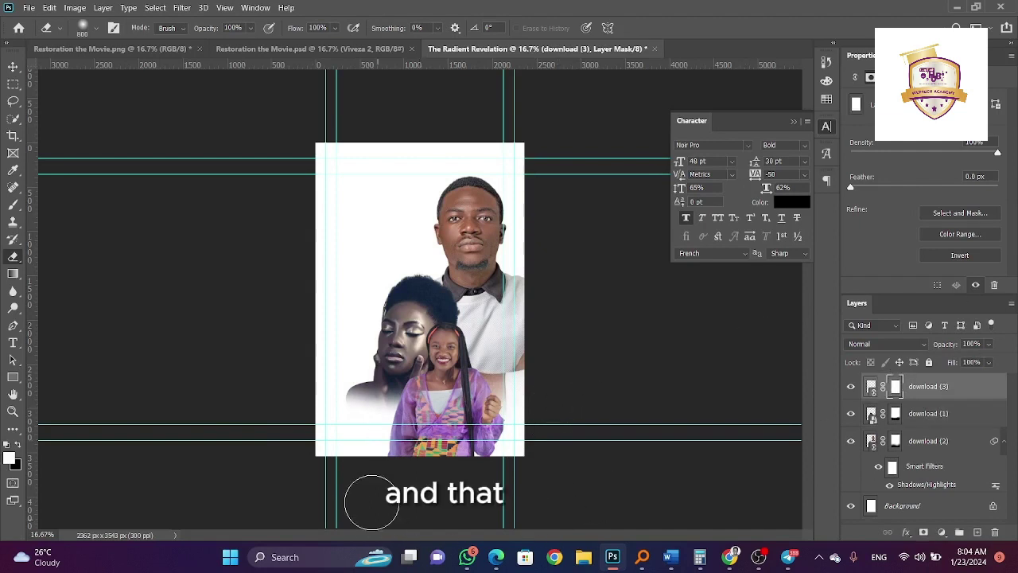
{"action": "mouse_move", "coordinate": [382, 466]}
{"action": "left_mouse_down"}
{"action": "mouse_move", "coordinate": [540, 426]}
{"action": "mouse_move", "coordinate": [474, 464]}
{"action": "mouse_move", "coordinate": [347, 447]}
{"action": "left_mouse_up"}
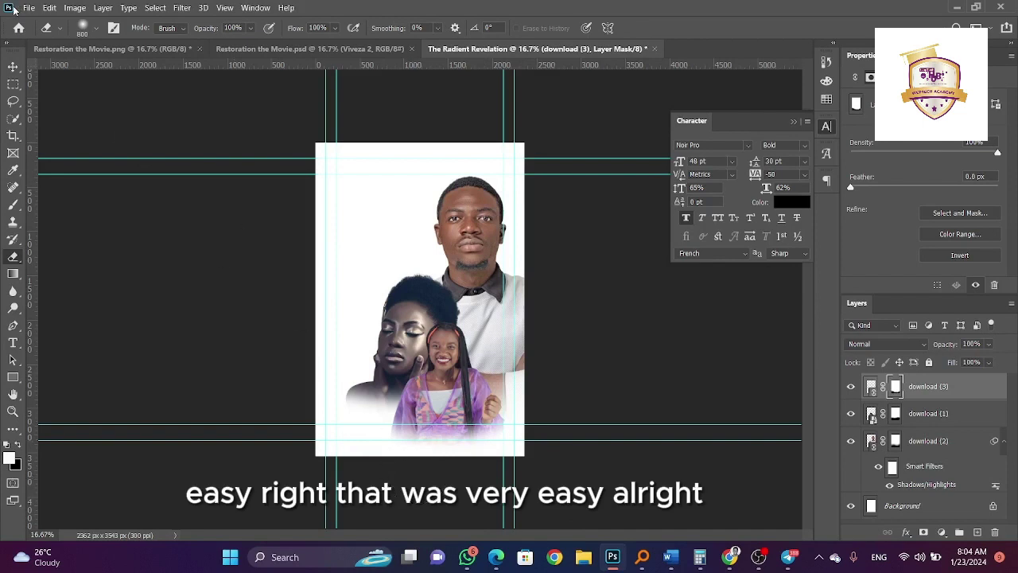
{"action": "left_click", "coordinate": [11, 68]}
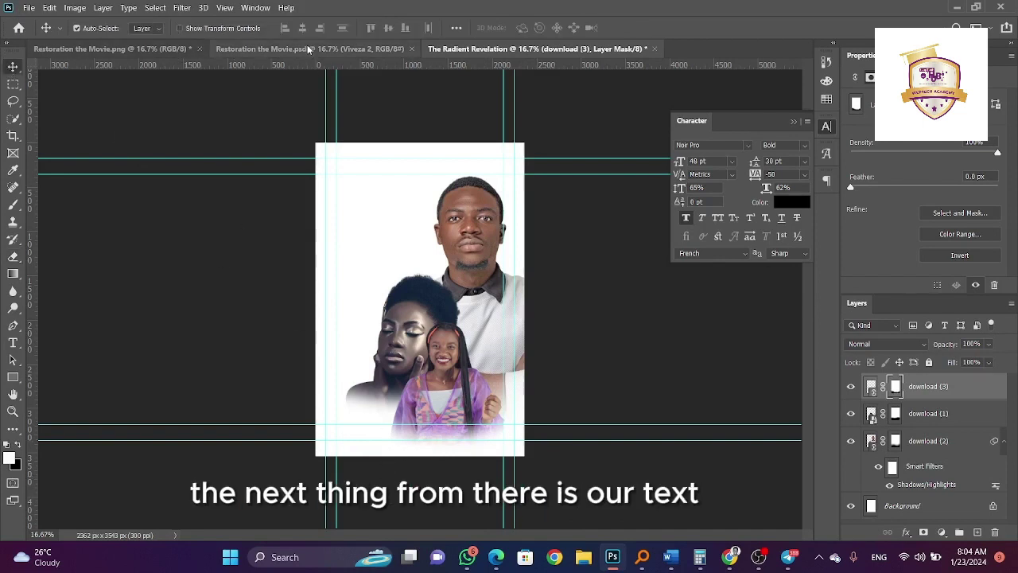
Delete the Viveza 2 and Group 2 copy layers in Restoration the Movie.psd
{"action": "left_click", "coordinate": [307, 44]}
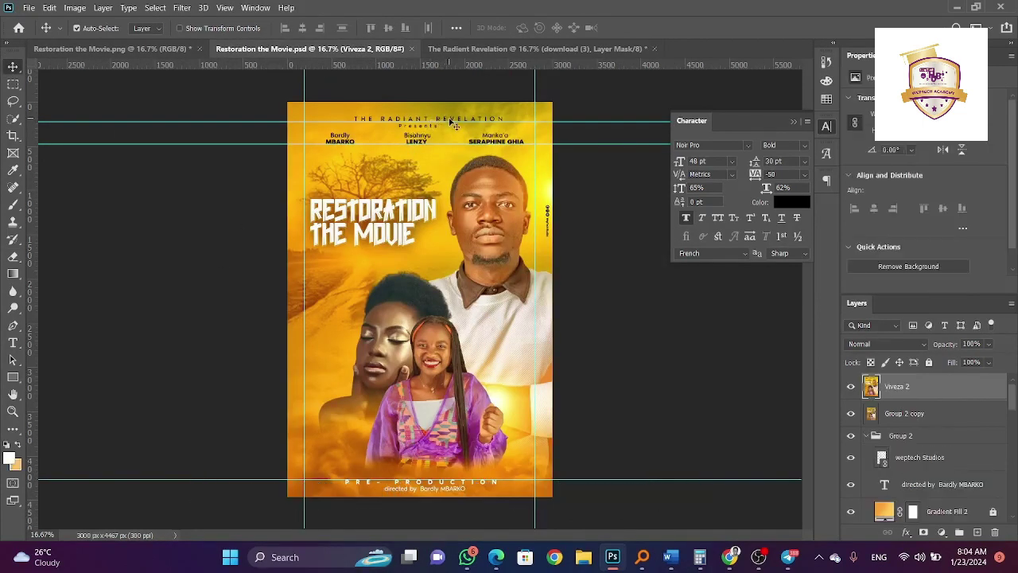
{"action": "left_click_drag", "start_coordinate": [447, 120], "coordinate": [458, 106]}
{"action": "key", "text": "Delete"}
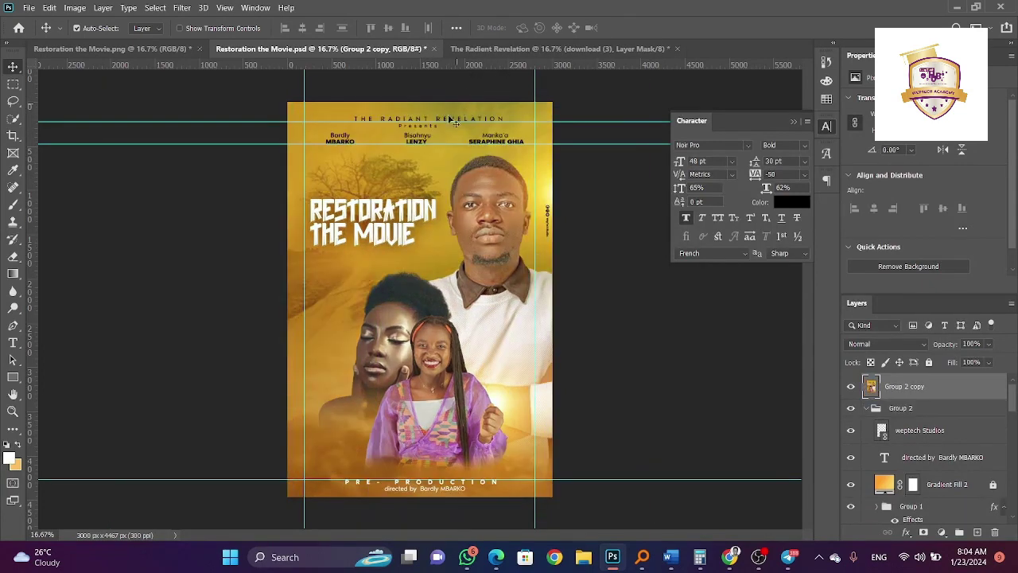
{"action": "key", "text": "Delete"}
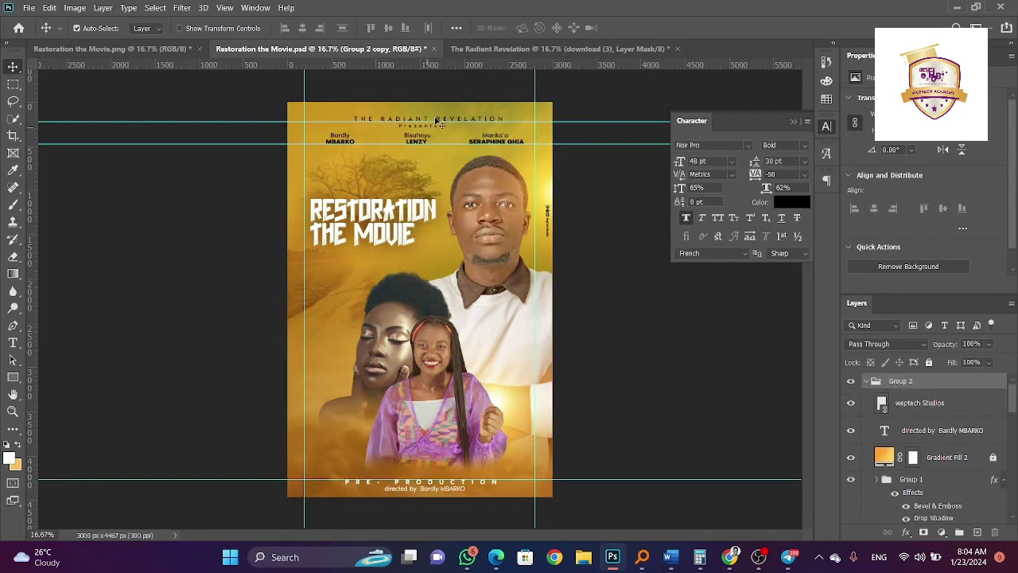
Copy the "The Radiant Revelation" and "Presents" text layers from Restoration the Movie.psd to the top of the new poster, one below the other
{"action": "left_click_drag", "start_coordinate": [437, 120], "coordinate": [419, 156]}
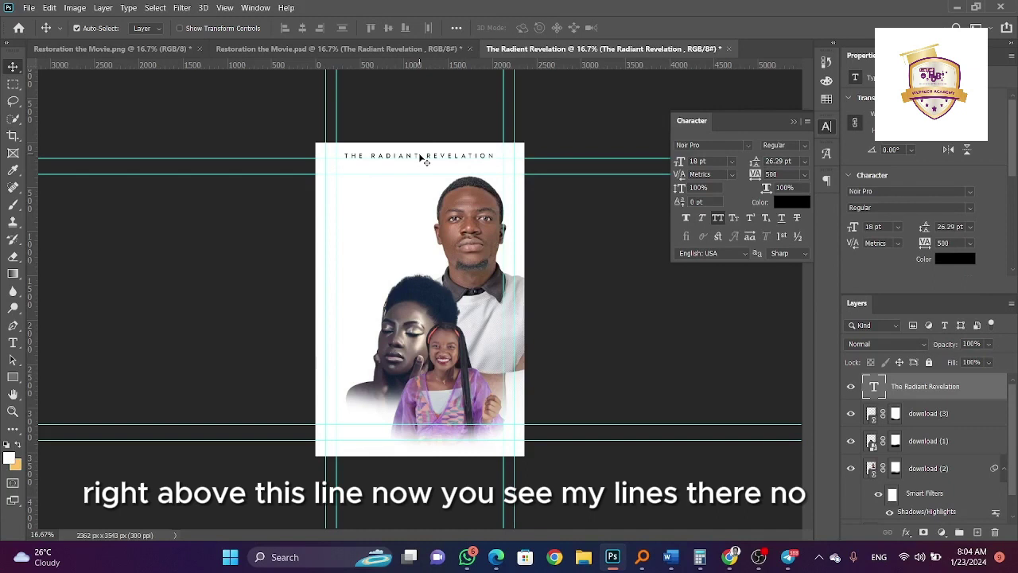
{"action": "left_click", "coordinate": [345, 46]}
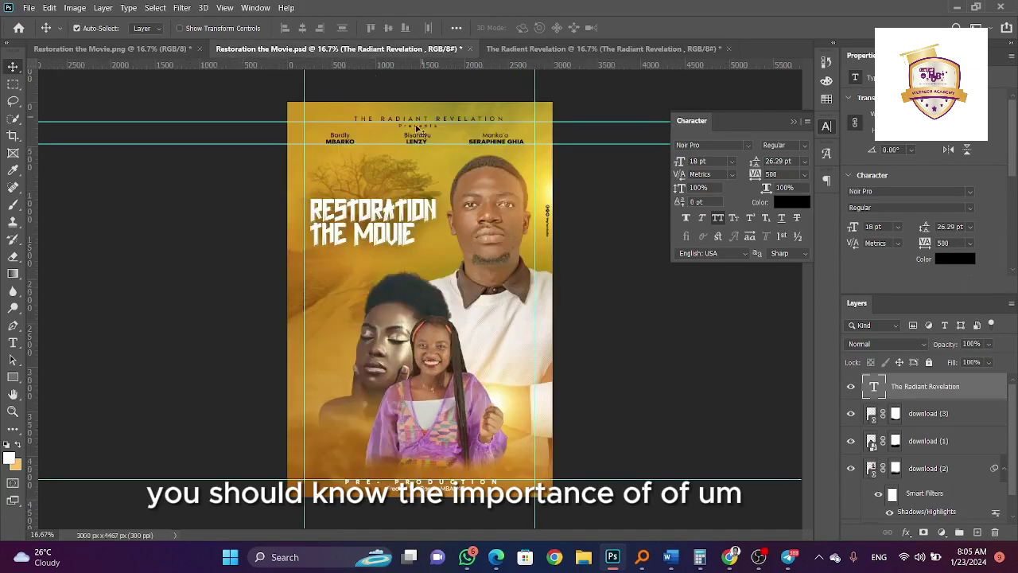
{"action": "left_click_drag", "start_coordinate": [419, 124], "coordinate": [424, 170]}
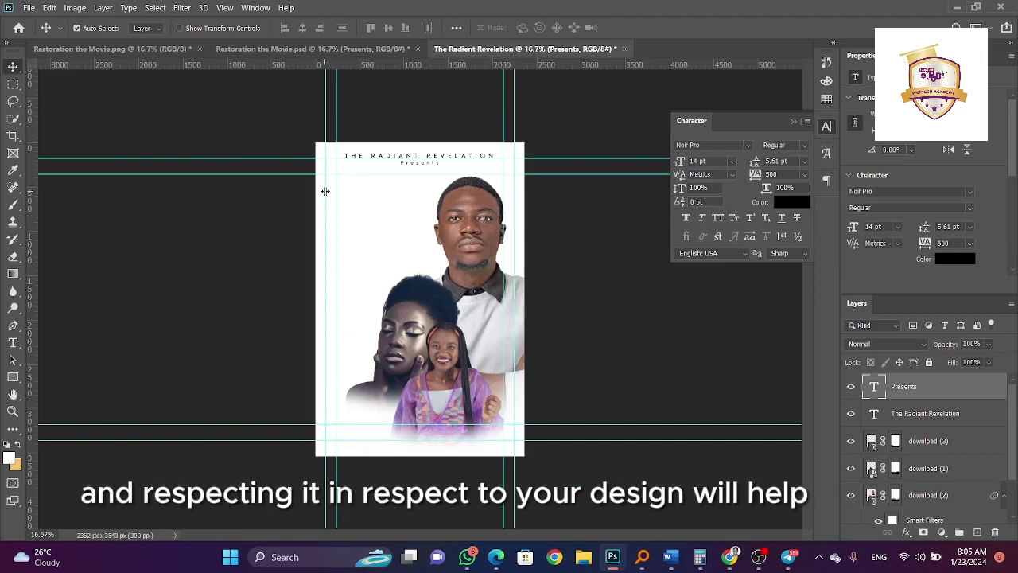
Shift the man's photo slightly to the left on the poster
{"action": "left_click", "coordinate": [463, 244]}
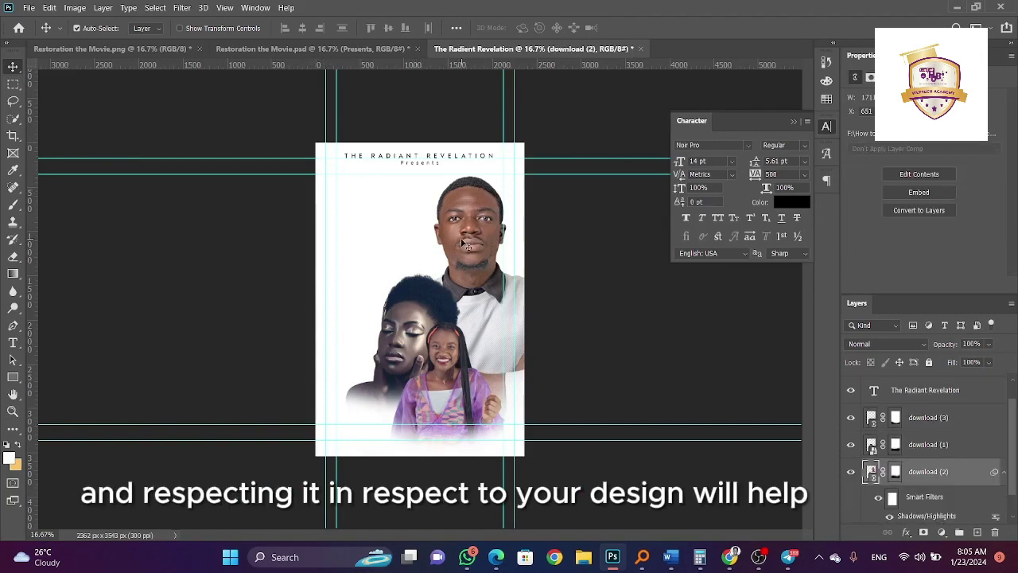
{"action": "left_click_drag", "start_coordinate": [463, 244], "coordinate": [462, 245]}
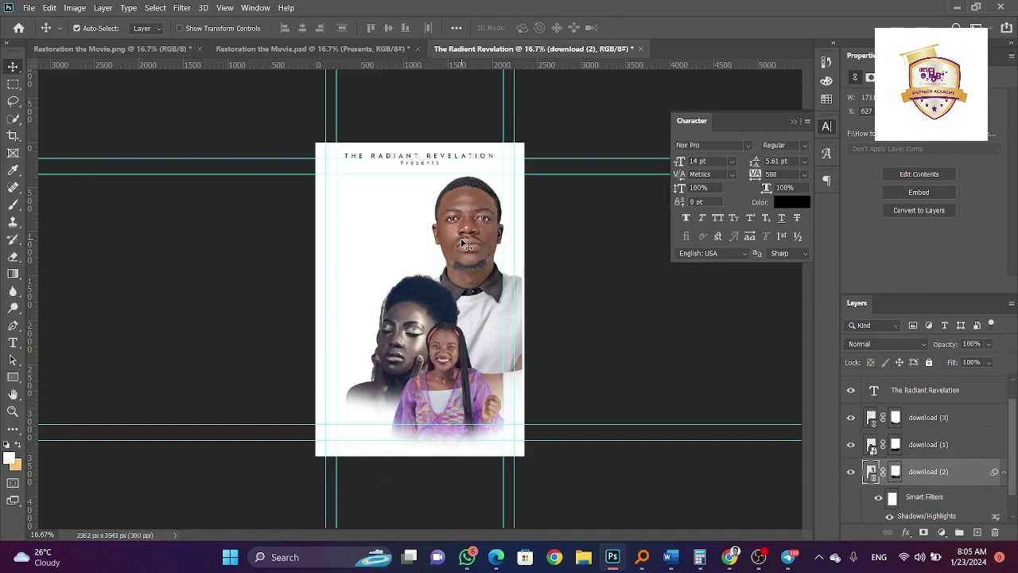
Copy the three cast-name text layers from Restoration the Movie.psd into the new poster near its top
{"action": "left_click", "coordinate": [305, 50]}
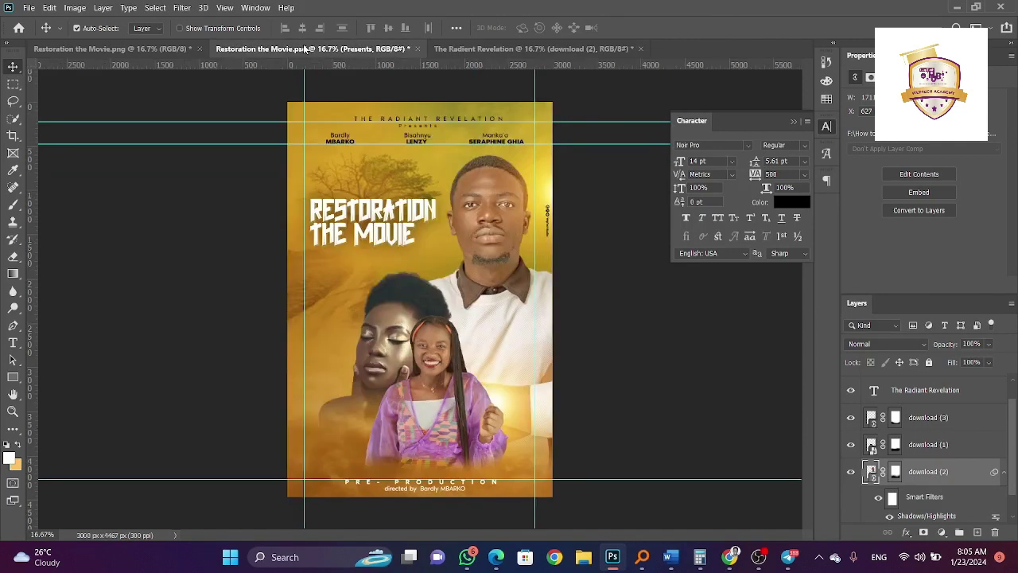
{"action": "left_click", "coordinate": [382, 165]}
{"action": "left_click", "coordinate": [494, 137]}
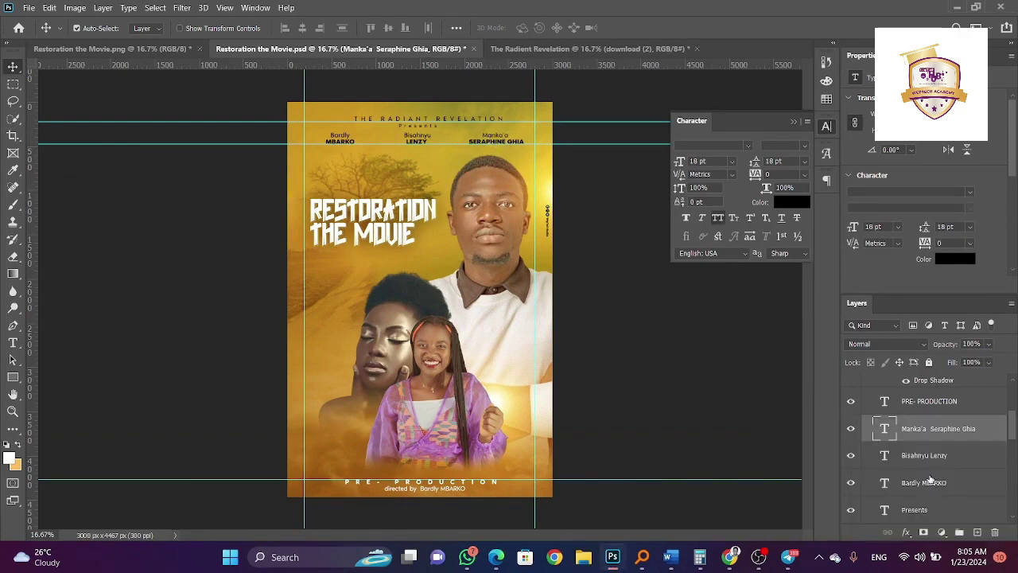
{"action": "left_click", "coordinate": [935, 483], "text": "shift"}
{"action": "left_click_drag", "start_coordinate": [935, 483], "coordinate": [428, 167]}
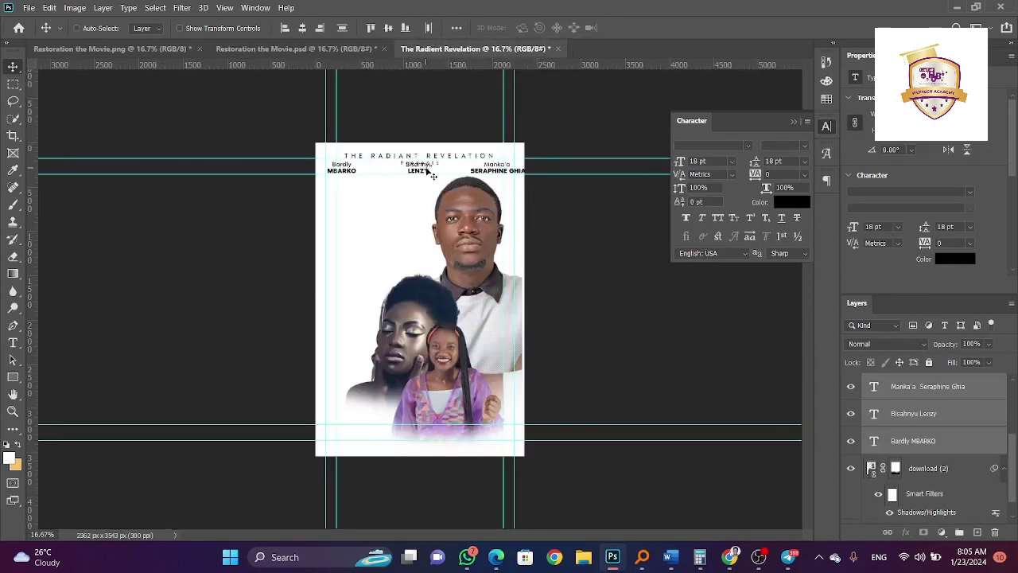
Scale the three cast names to about 73% and place them centred just below the "Presents" line
{"action": "key", "text": "ctrl+t"}
{"action": "left_click_drag", "start_coordinate": [529, 170], "coordinate": [485, 176]}
{"action": "left_click_drag", "start_coordinate": [483, 174], "coordinate": [482, 170]}
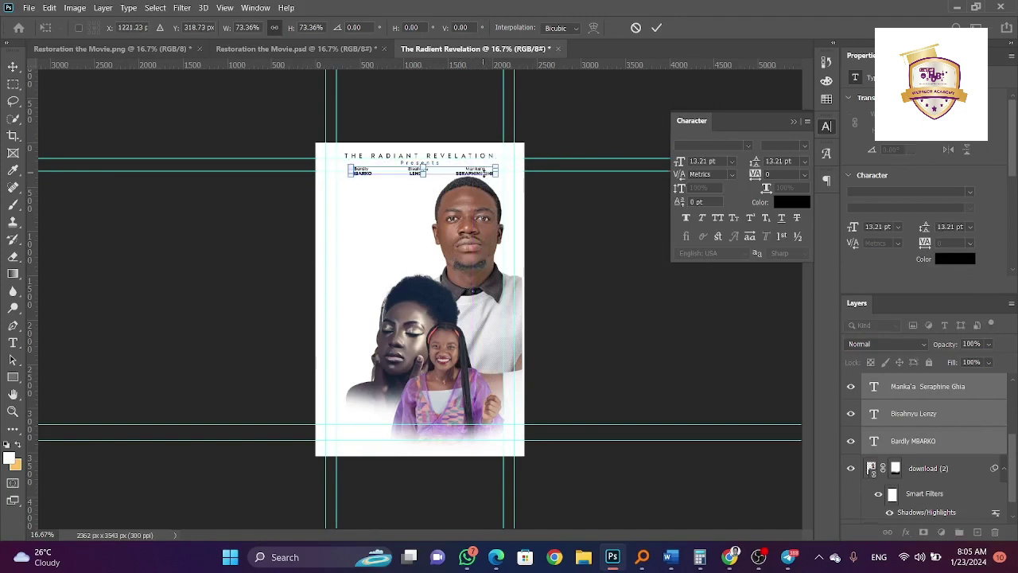
{"action": "left_click", "coordinate": [11, 69]}
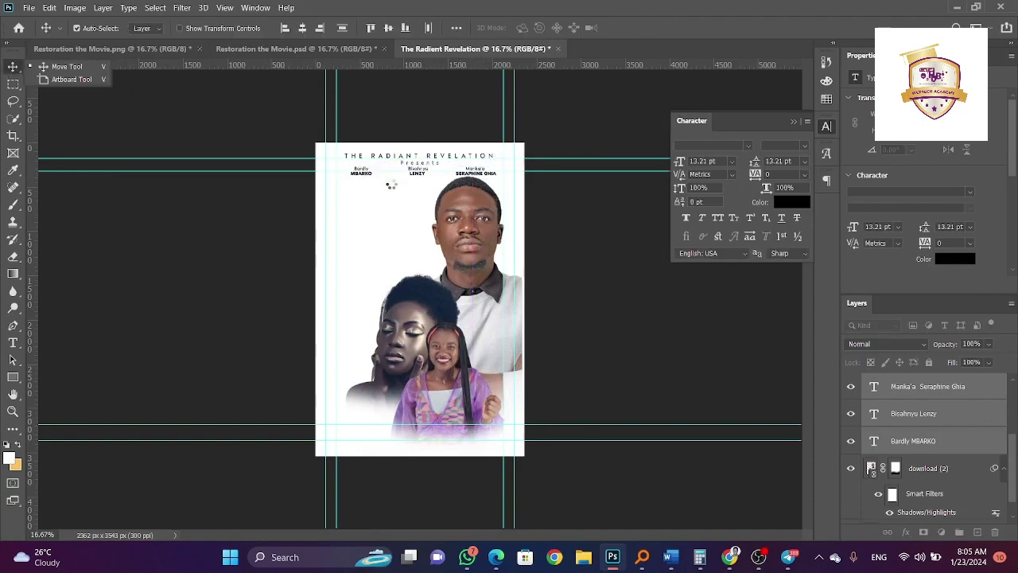
{"action": "left_click", "coordinate": [57, 66]}
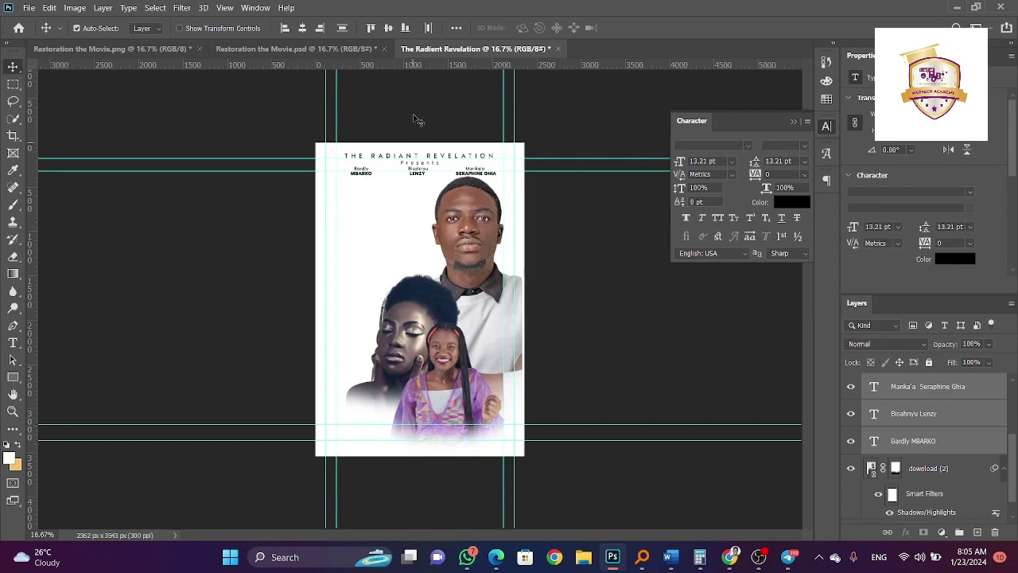
Add a linear gradient fill layer directly above the poster's Background, using the orange-to-yellow preset at 90°
{"action": "left_click", "coordinate": [285, 49]}
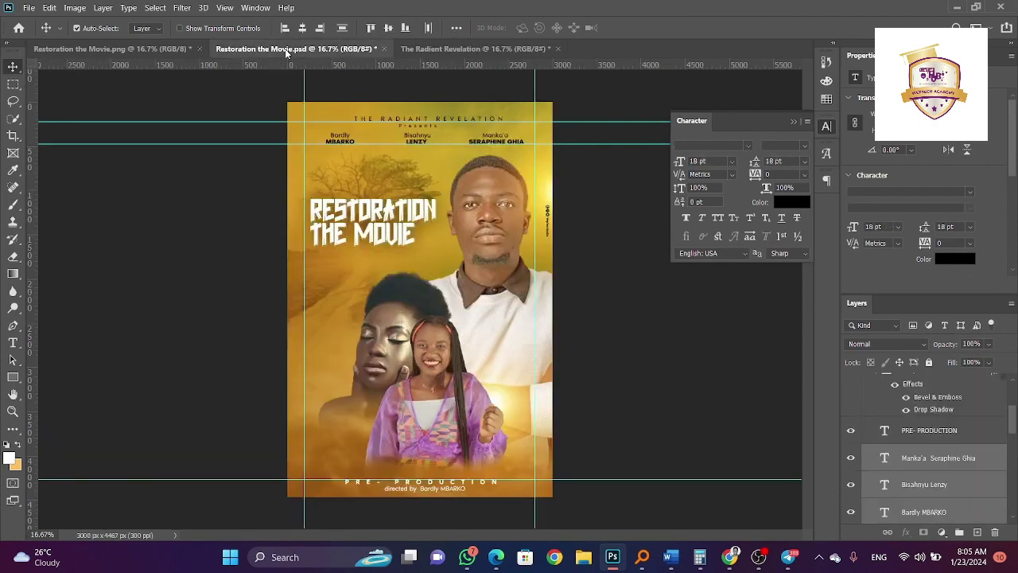
{"action": "left_click", "coordinate": [450, 50]}
{"action": "scroll", "coordinate": [897, 462], "scroll_direction": "down", "scroll_amount": 1}
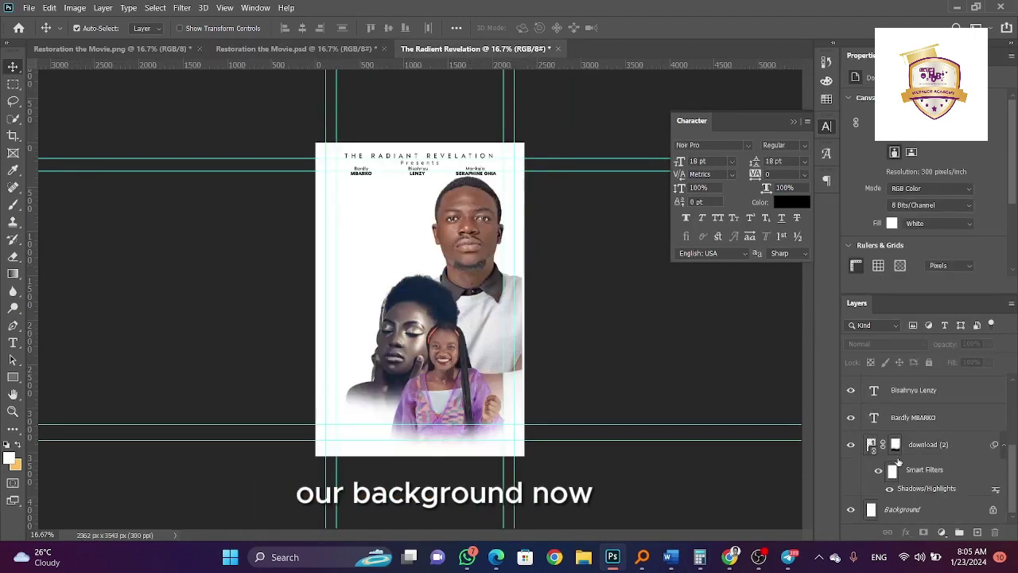
{"action": "left_click", "coordinate": [907, 509]}
{"action": "left_click", "coordinate": [941, 532]}
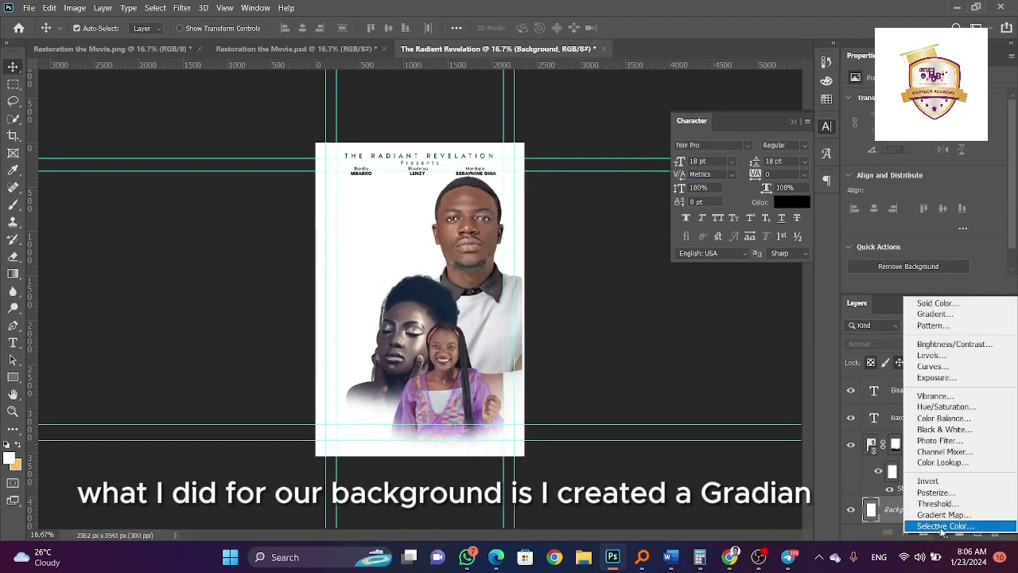
{"action": "left_click", "coordinate": [934, 313]}
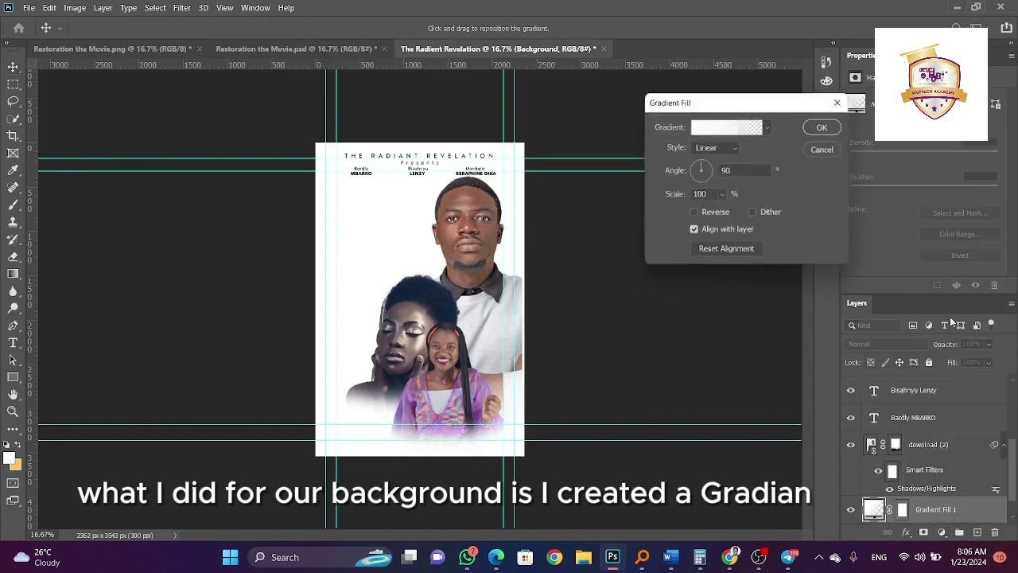
{"action": "left_click", "coordinate": [715, 123]}
{"action": "scroll", "coordinate": [606, 183], "scroll_direction": "down", "scroll_amount": 5}
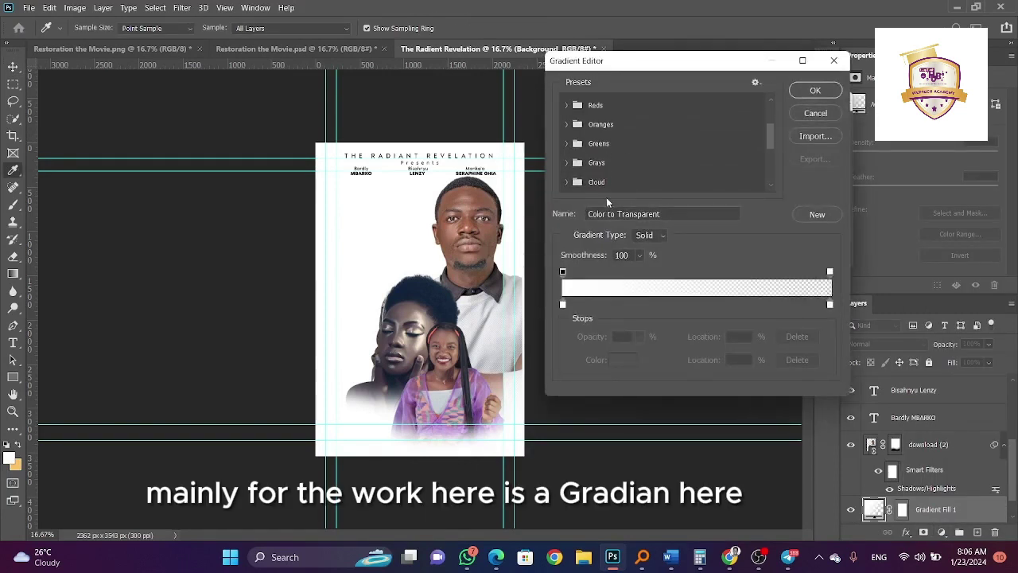
{"action": "scroll", "coordinate": [606, 165], "scroll_direction": "down", "scroll_amount": 1}
{"action": "left_click", "coordinate": [570, 141]}
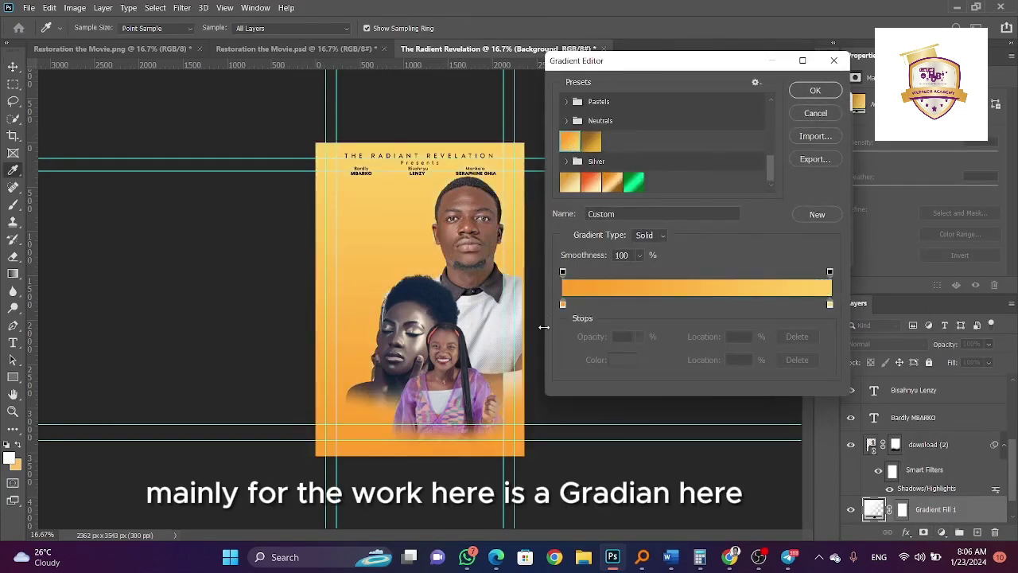
{"action": "left_click", "coordinate": [796, 91]}
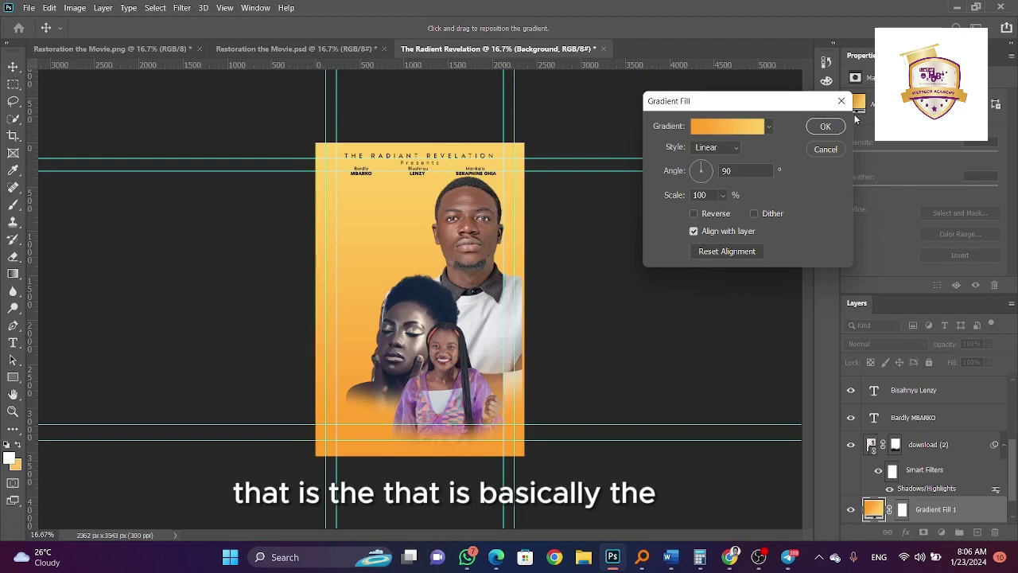
Check the colour codes of both end stops in the gradient fill's Gradient Editor, leaving them unchanged
{"action": "left_click", "coordinate": [732, 126]}
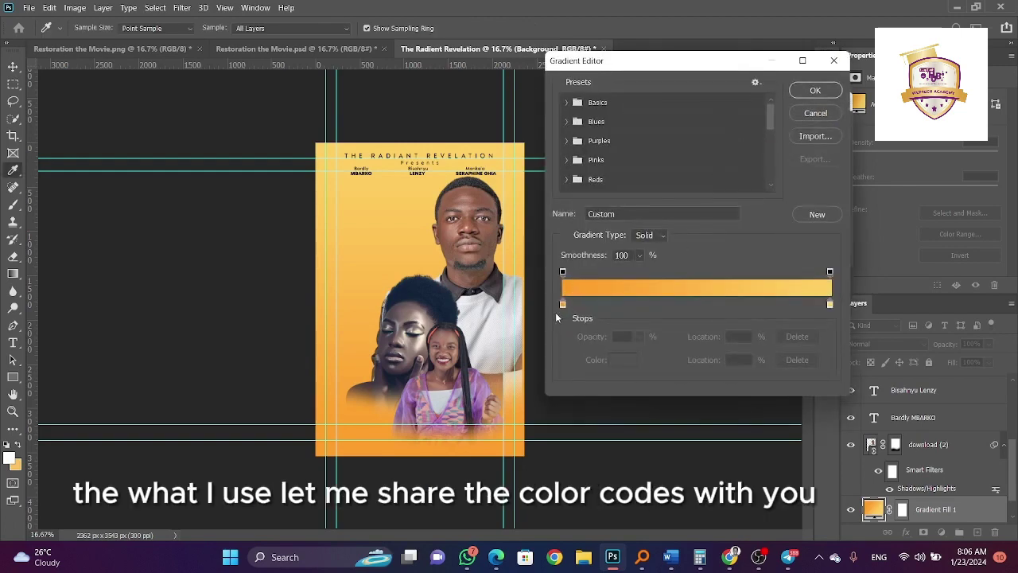
{"action": "left_click", "coordinate": [564, 304]}
{"action": "left_click", "coordinate": [622, 361]}
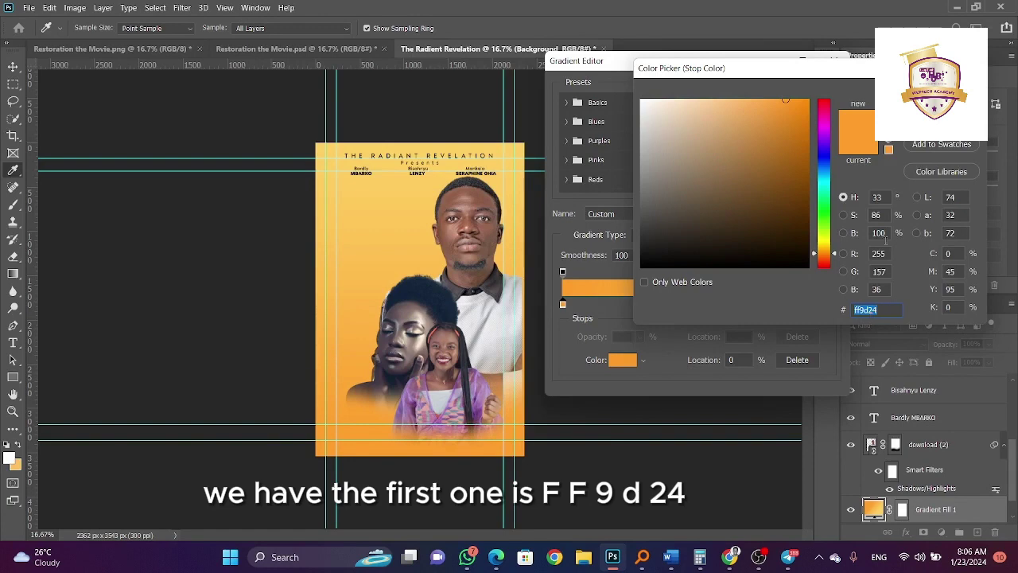
{"action": "key", "text": "Return"}
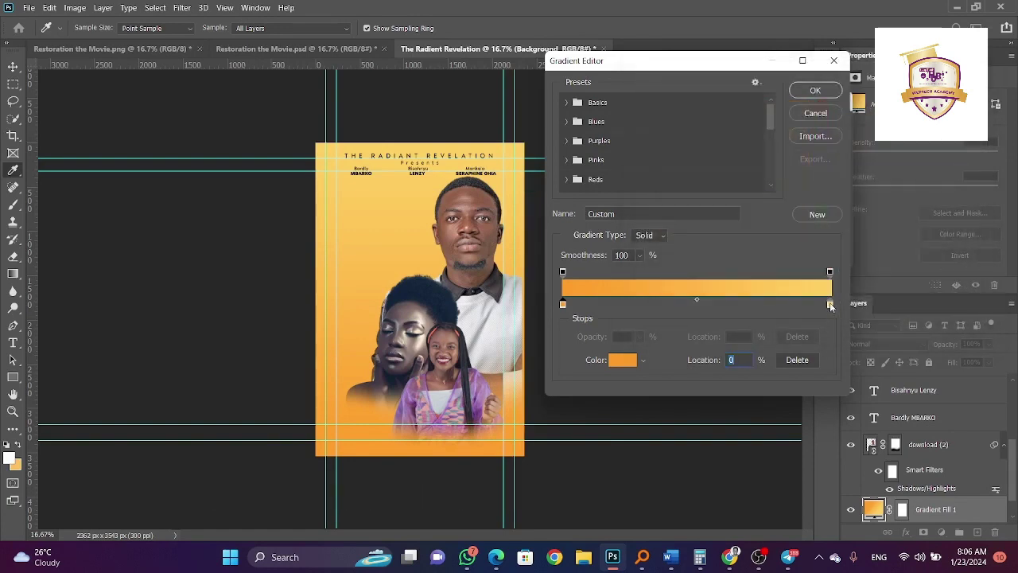
{"action": "left_click", "coordinate": [829, 304]}
{"action": "left_click", "coordinate": [622, 360]}
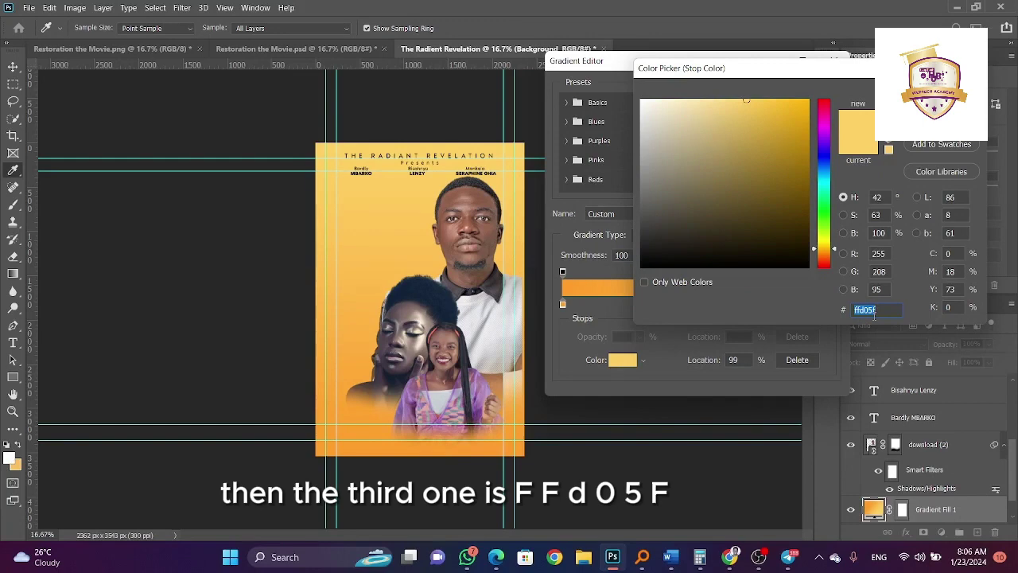
{"action": "key", "text": "Return"}
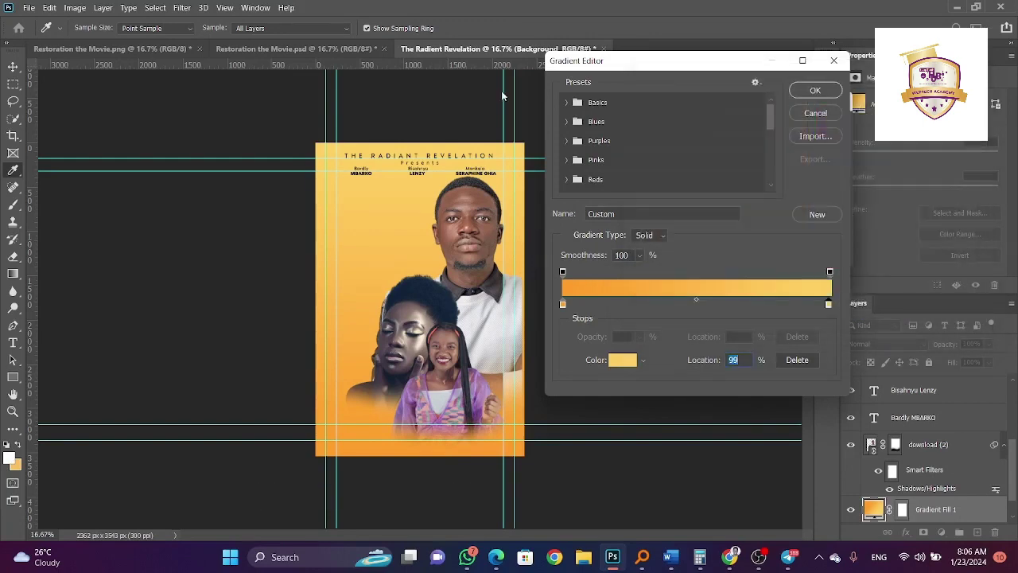
{"action": "left_click", "coordinate": [815, 90]}
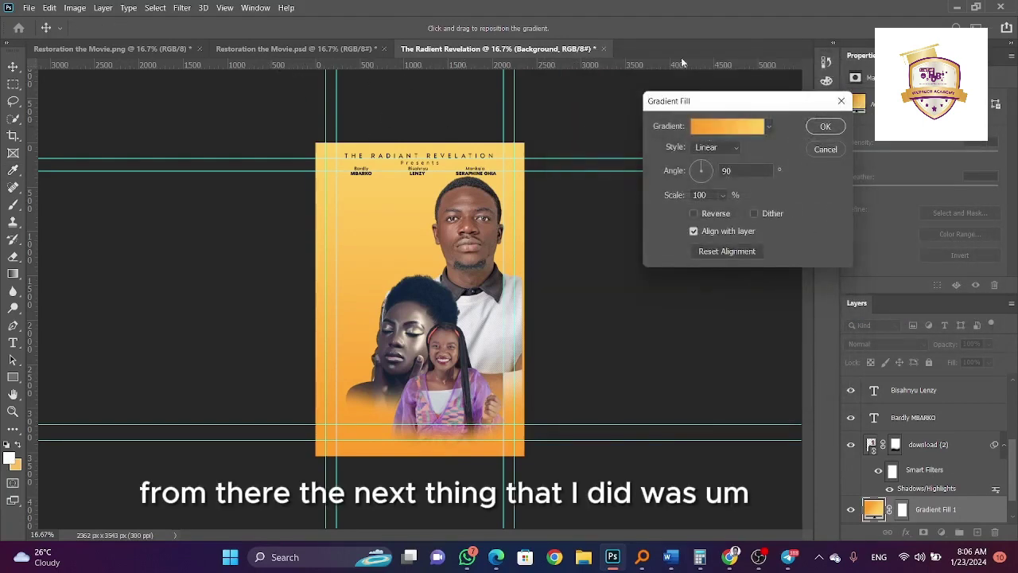
{"action": "left_click", "coordinate": [825, 126]}
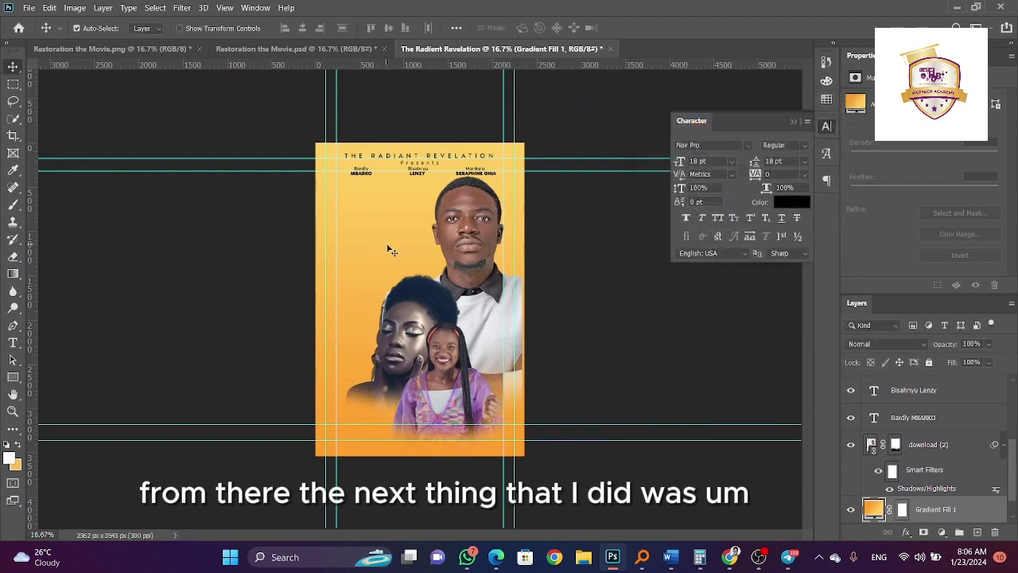
{"action": "left_click", "coordinate": [28, 7]}
{"action": "left_click", "coordinate": [148, 240]}
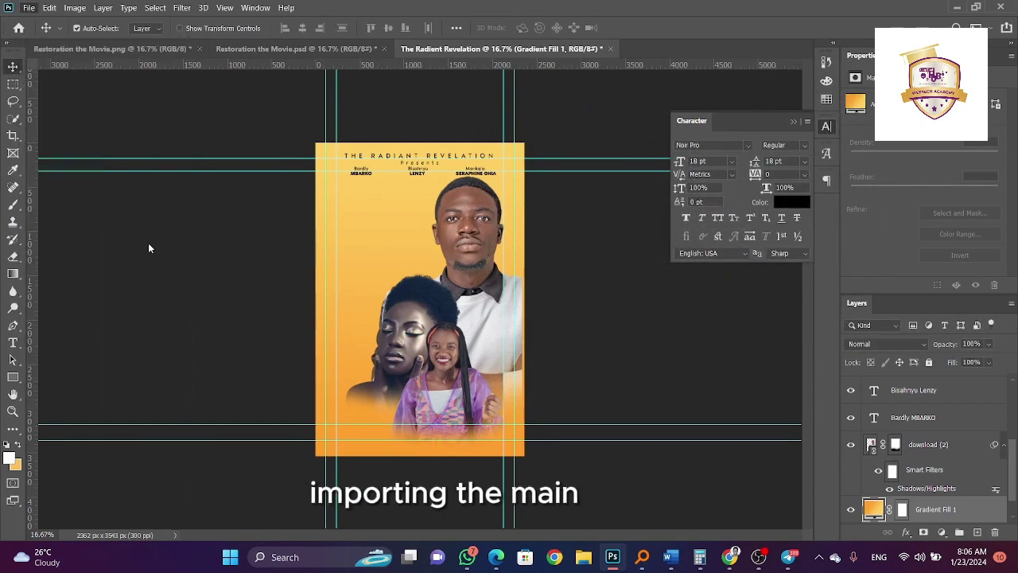
{"action": "left_click", "coordinate": [505, 124]}
{"action": "left_click", "coordinate": [720, 414]}
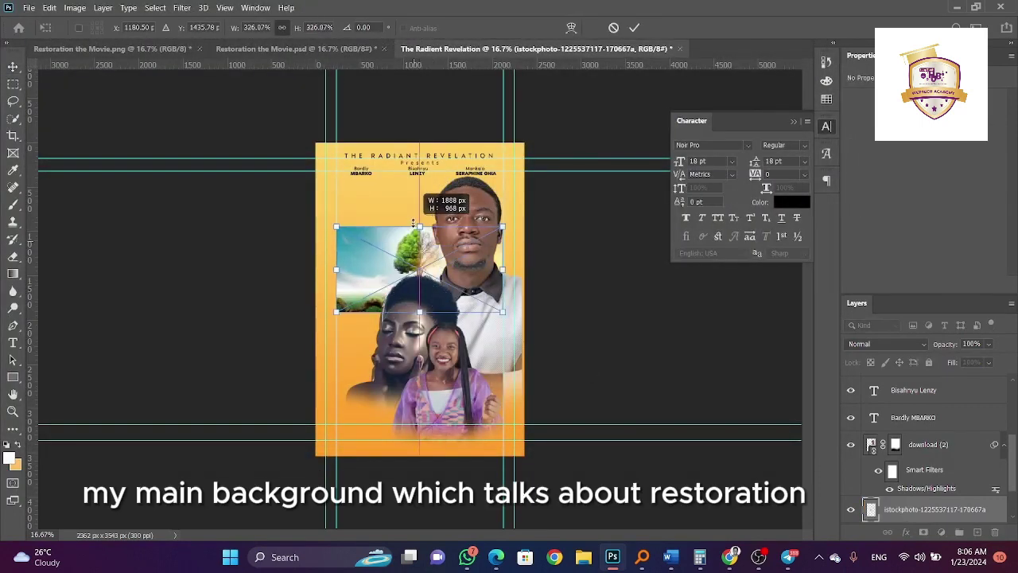
Flip the tree photo horizontally, enlarge it to about 787%, and position it across the upper part of the poster
{"action": "left_click_drag", "start_coordinate": [419, 254], "coordinate": [413, 191]}
{"action": "right_click", "coordinate": [396, 239]}
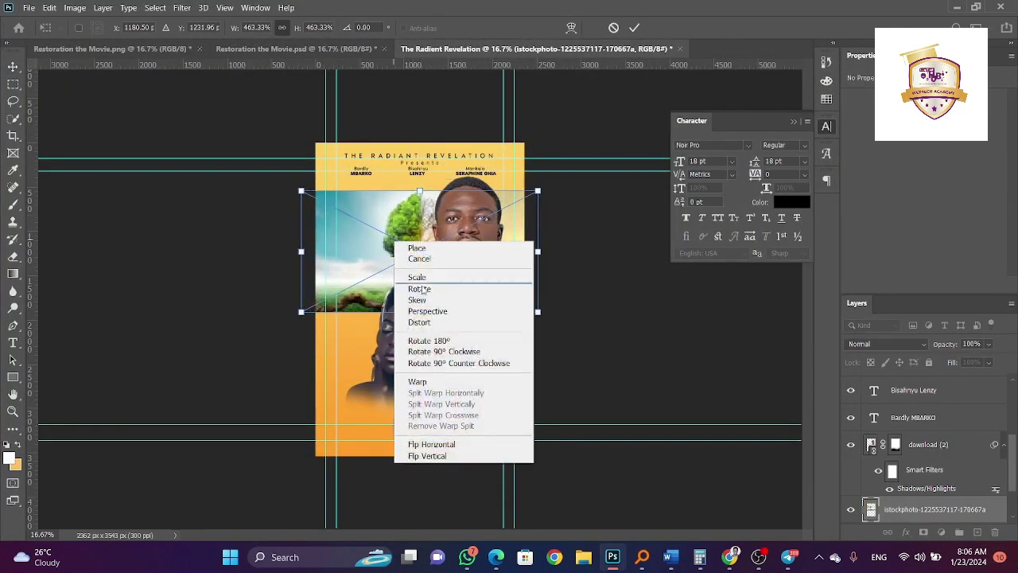
{"action": "left_click", "coordinate": [439, 445]}
{"action": "left_click_drag", "start_coordinate": [416, 193], "coordinate": [404, 136]}
{"action": "left_click_drag", "start_coordinate": [403, 298], "coordinate": [403, 342]}
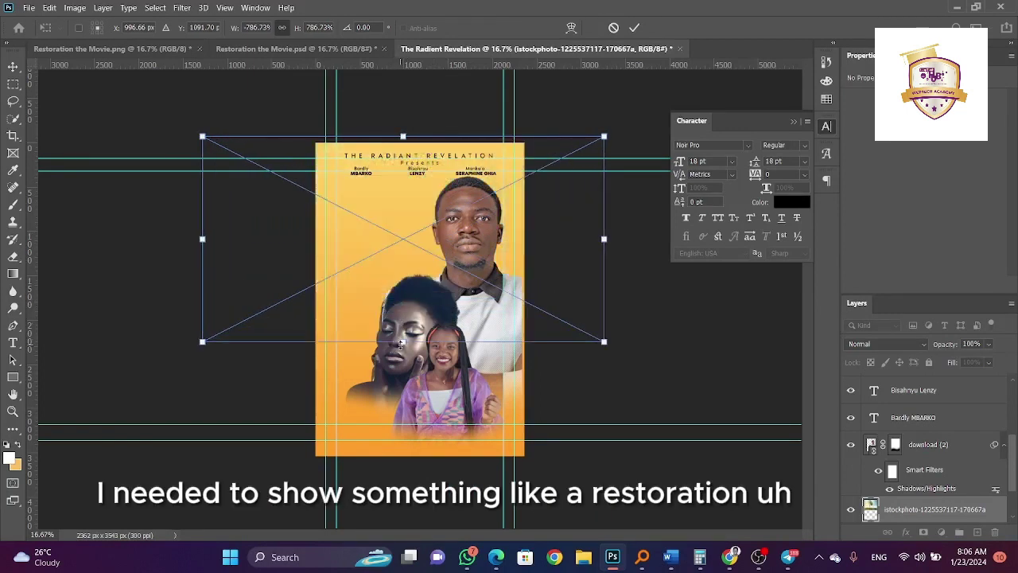
{"action": "mouse_move", "coordinate": [415, 263]}
{"action": "left_mouse_down"}
{"action": "mouse_move", "coordinate": [412, 282]}
{"action": "mouse_move", "coordinate": [410, 275]}
{"action": "left_mouse_up"}
{"action": "key", "text": "Return"}
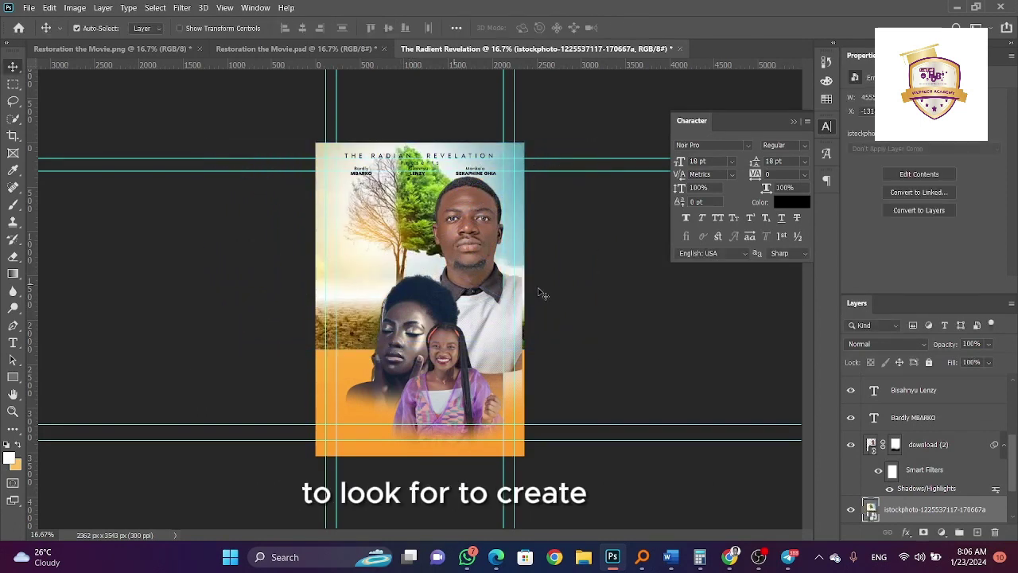
Scale the tree photo down from its upper edge so it starts just below the cast names
{"action": "key", "text": "ctrl+t"}
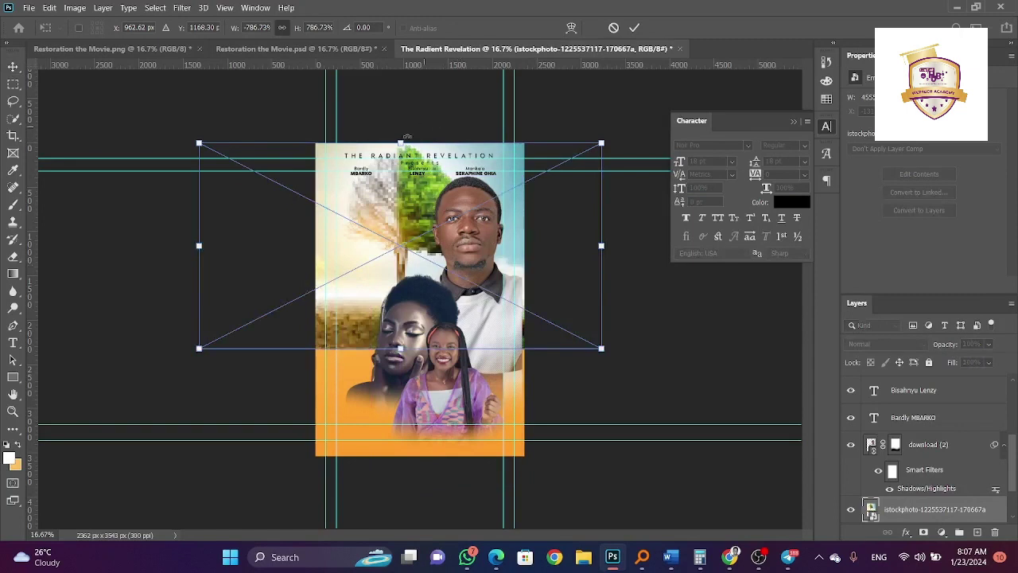
{"action": "left_click_drag", "start_coordinate": [404, 141], "coordinate": [400, 182]}
{"action": "key", "text": "Return"}
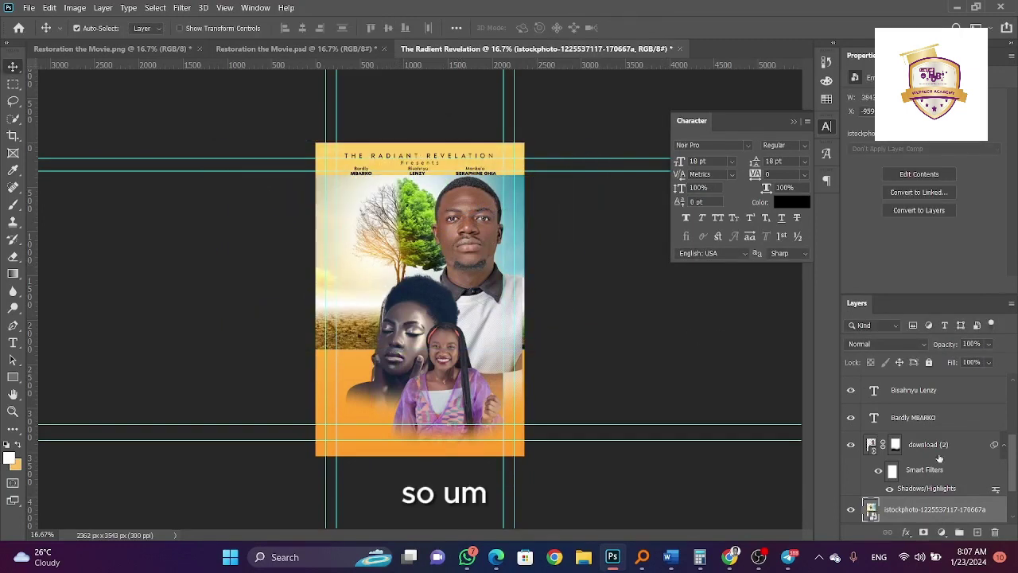
Group the tree photo and gradient fill layers and name the group bACKGROUNDS
{"action": "scroll", "coordinate": [940, 458], "scroll_direction": "down", "scroll_amount": 2}
{"action": "left_click", "coordinate": [937, 485], "text": "shift"}
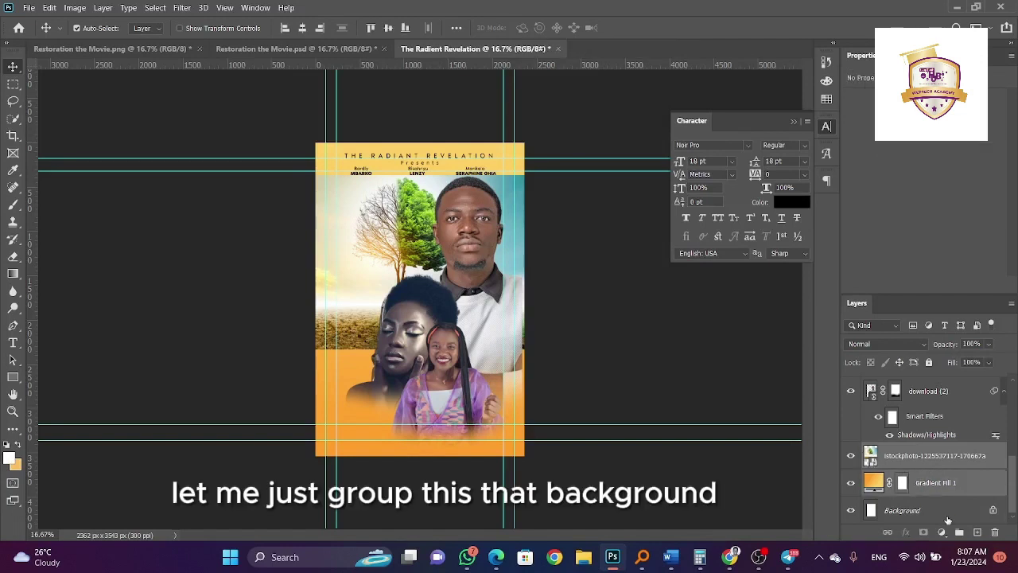
{"action": "key", "text": "ctrl+g"}
{"action": "double_click", "coordinate": [900, 486]}
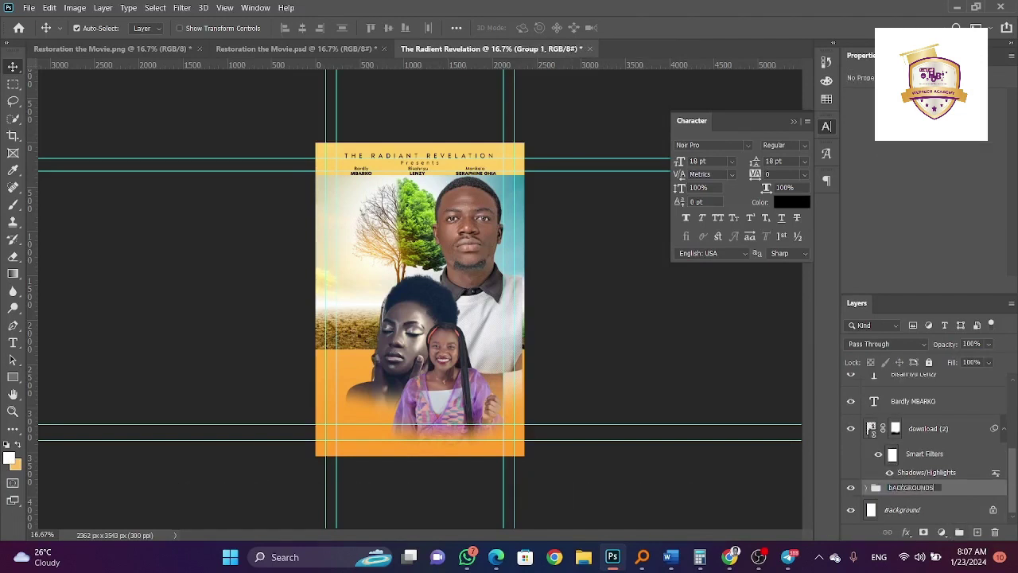
{"action": "key", "text": "Return"}
Try the Luminosity blend mode with 29% fill on the tree photo, and undo both changes
{"action": "left_click", "coordinate": [409, 239]}
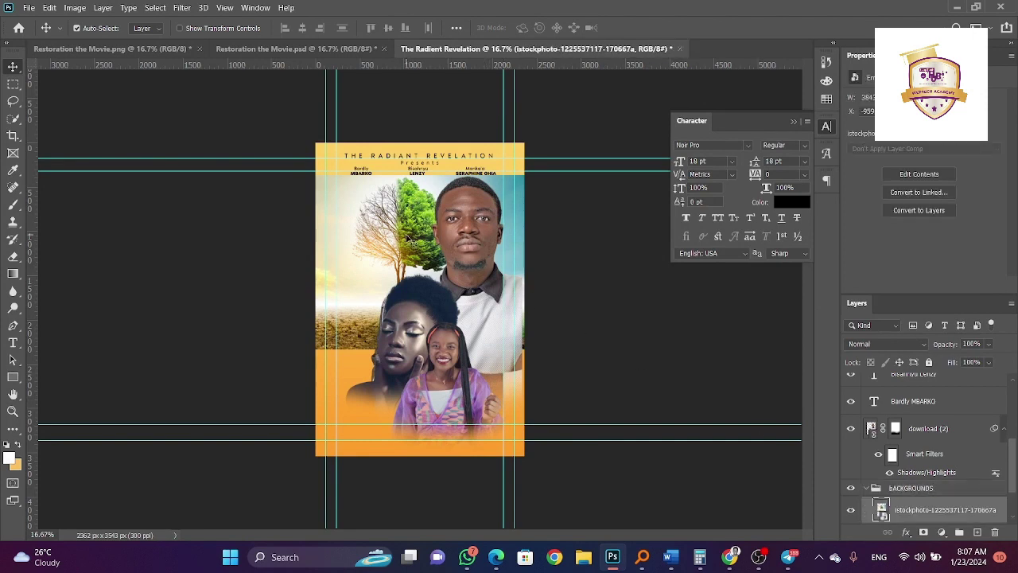
{"action": "left_click", "coordinate": [883, 344]}
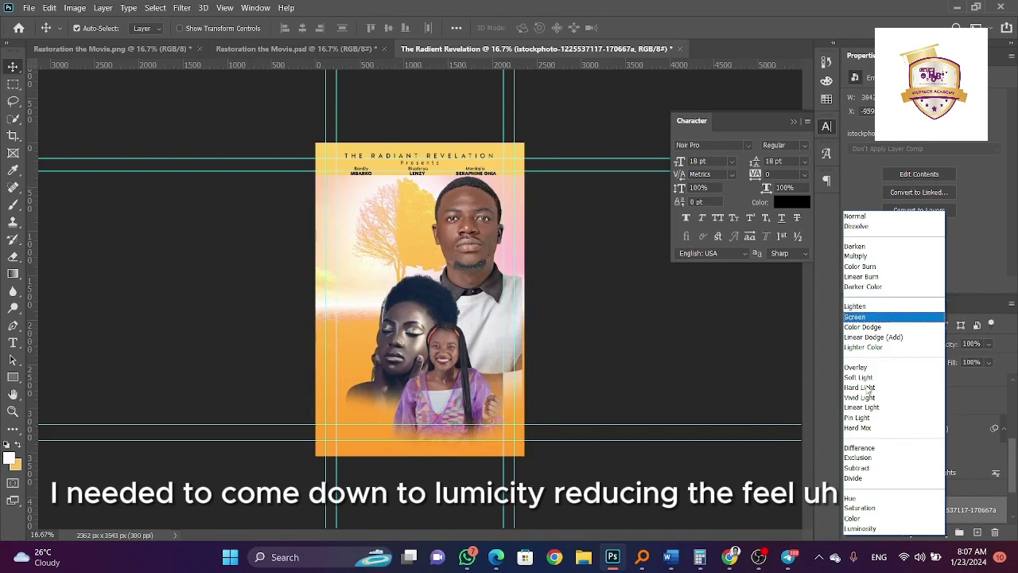
{"action": "left_click", "coordinate": [864, 529]}
{"action": "left_click", "coordinate": [987, 364]}
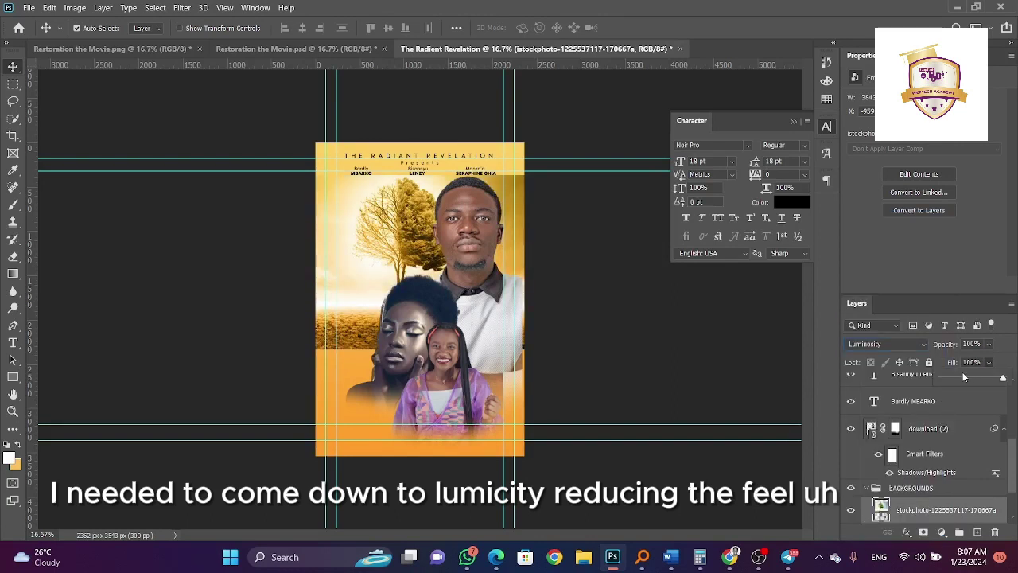
{"action": "left_click", "coordinate": [960, 376]}
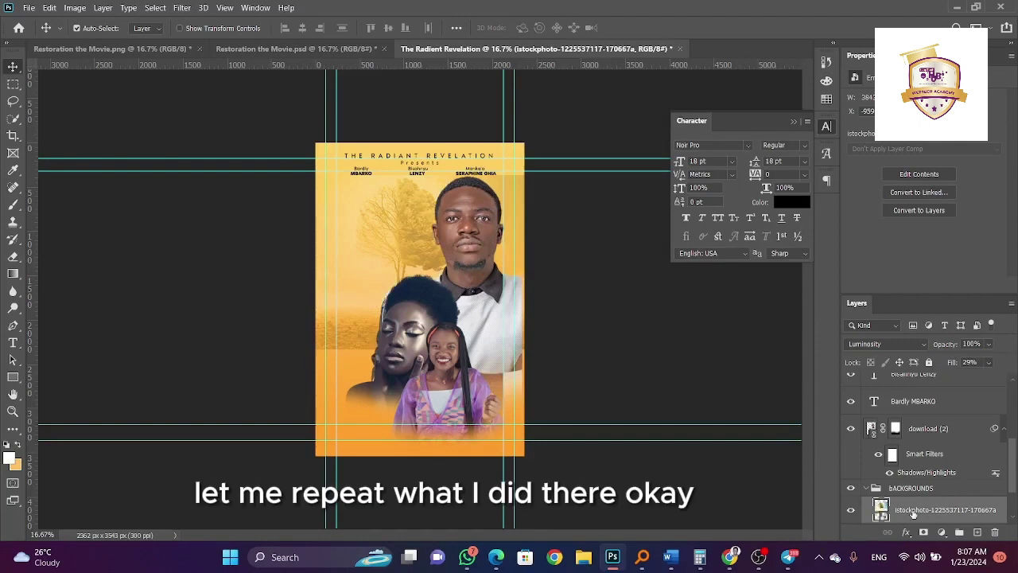
{"action": "key", "text": "ctrl+z"}
{"action": "key", "text": "ctrl+z"}
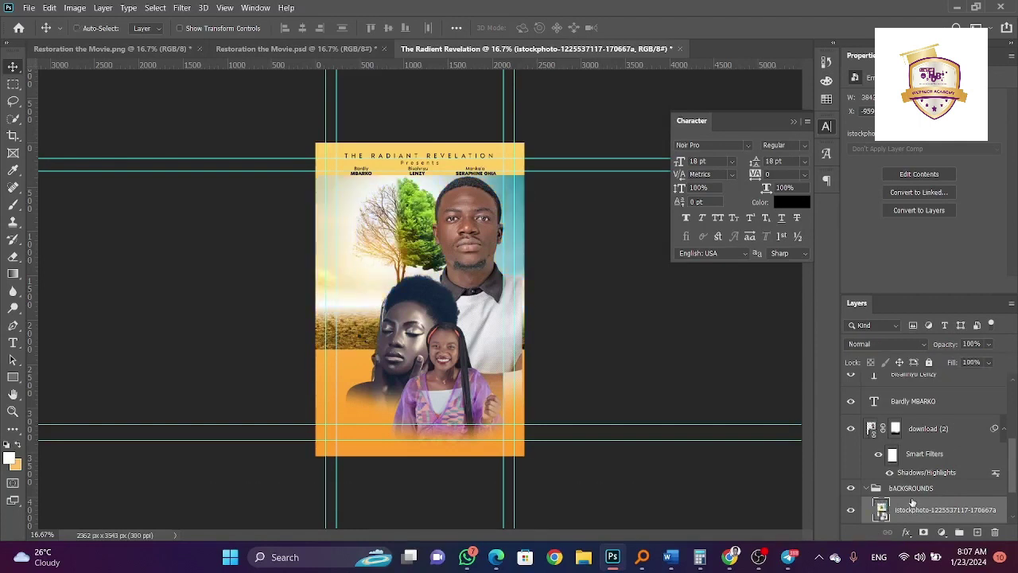
Set the tree photo's blend mode to Luminosity and compare the poster with the photo hidden and shown
{"action": "left_click", "coordinate": [882, 347]}
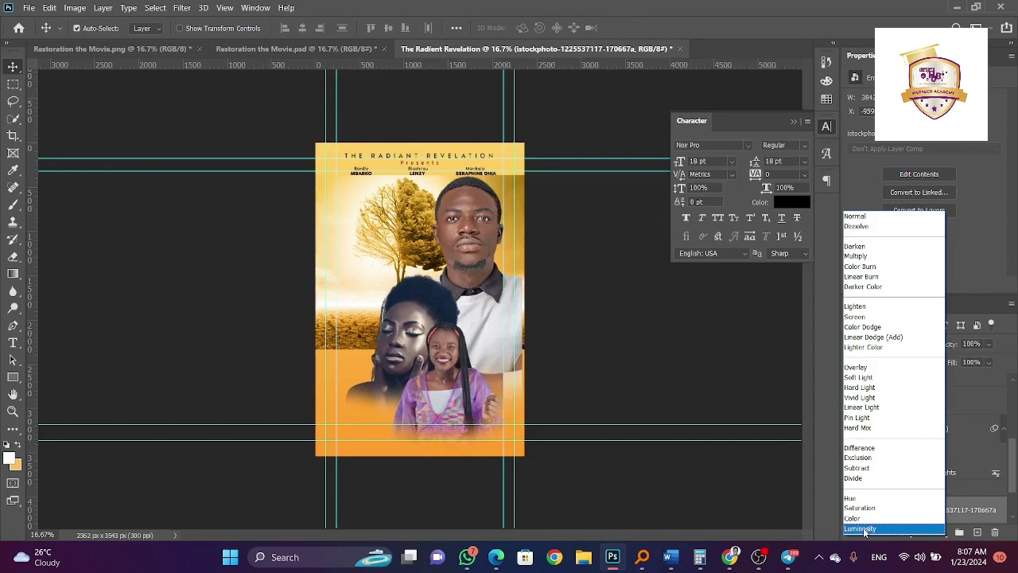
{"action": "left_click", "coordinate": [864, 529]}
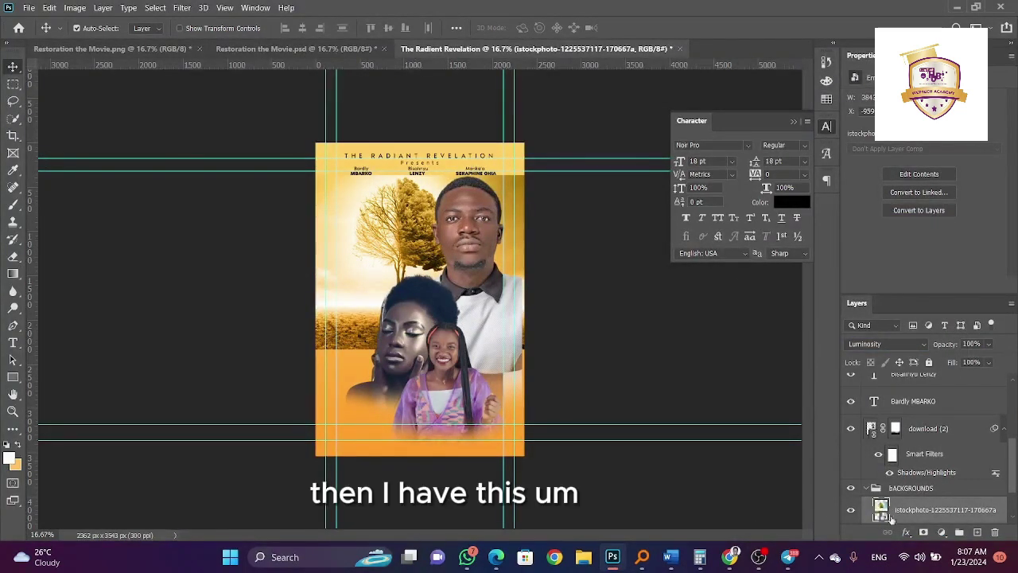
{"action": "left_click", "coordinate": [851, 510]}
{"action": "left_click", "coordinate": [851, 510]}
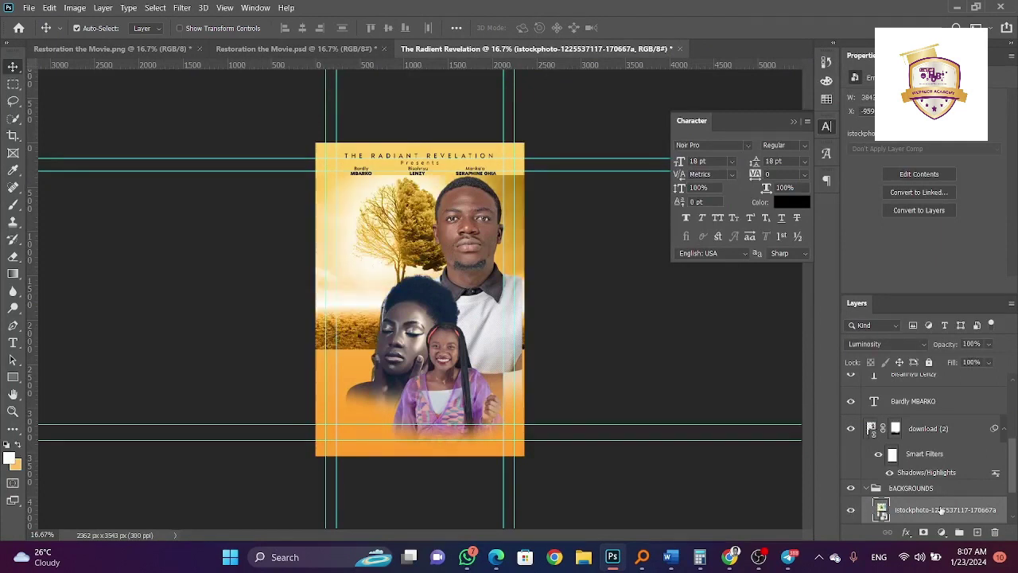
Set the tree photo's blend mode to Overlay and fade its upper and lower edges with the Eraser on a new layer mask
{"action": "left_click", "coordinate": [878, 343]}
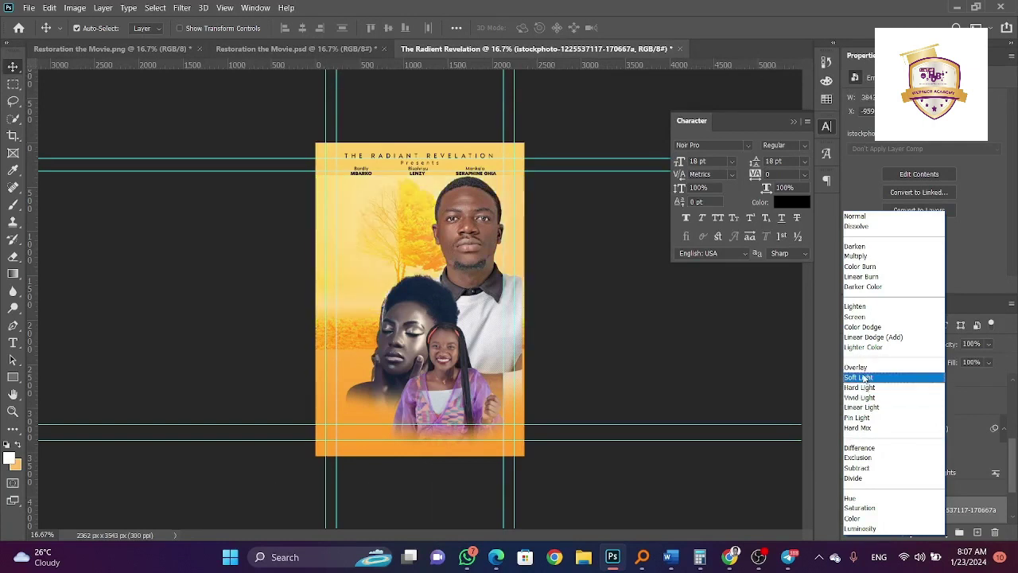
{"action": "left_click", "coordinate": [862, 369]}
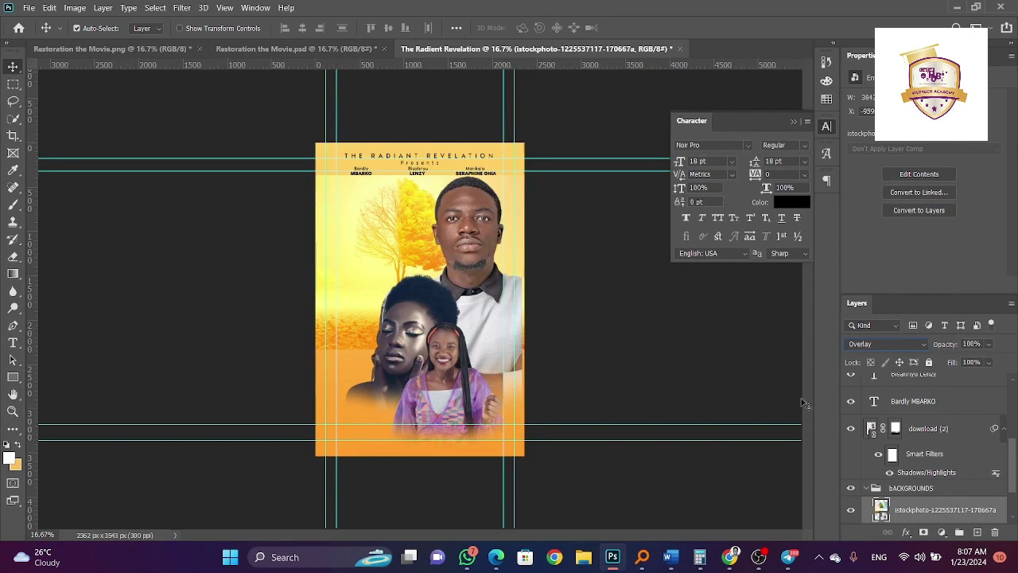
{"action": "left_click", "coordinate": [923, 534]}
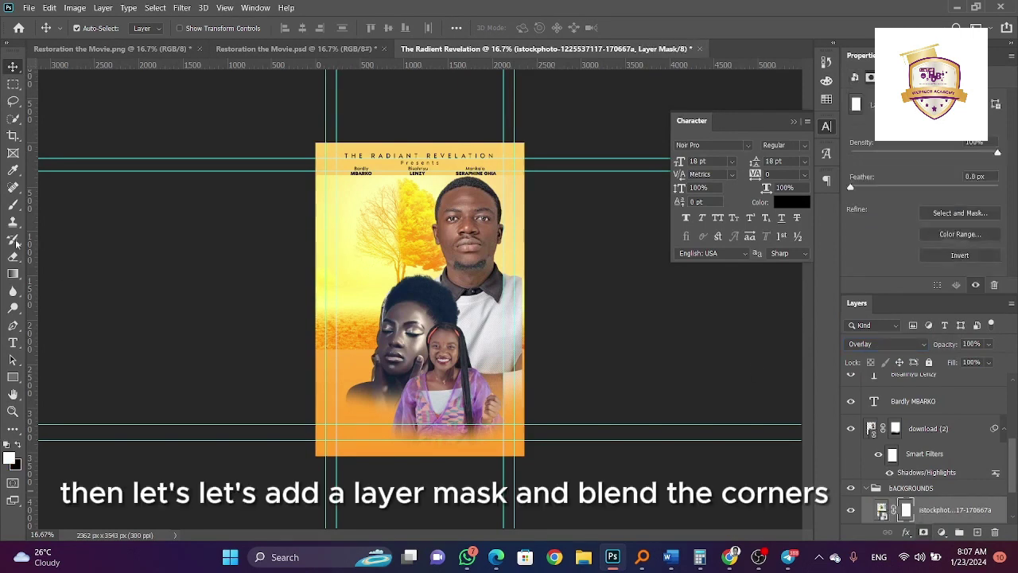
{"action": "left_click", "coordinate": [12, 256]}
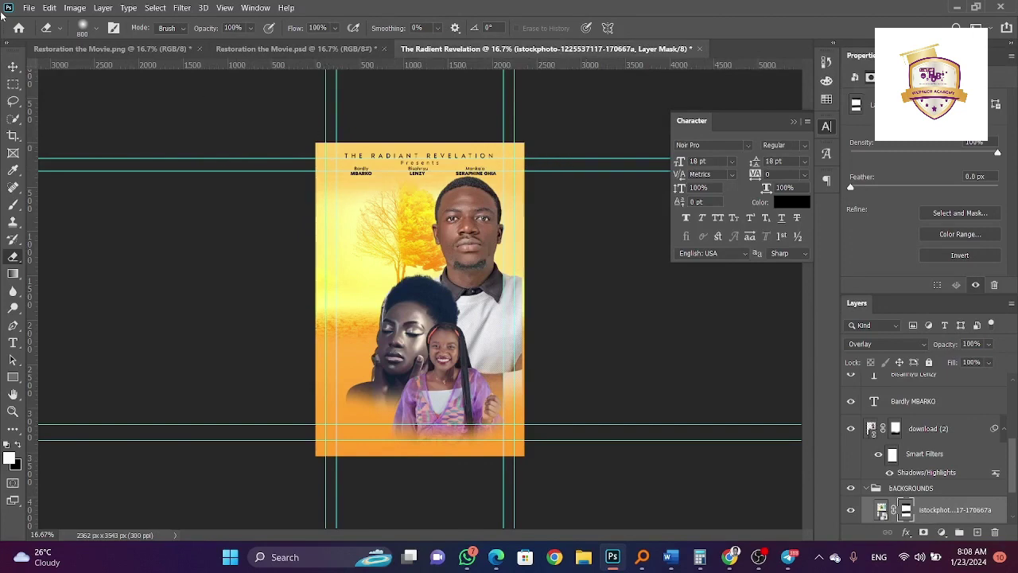
{"action": "left_click", "coordinate": [13, 66]}
Place Restoration.jpg as a linked image above the tree photo, scaled to about 64% across the poster's lower part
{"action": "left_click", "coordinate": [28, 8]}
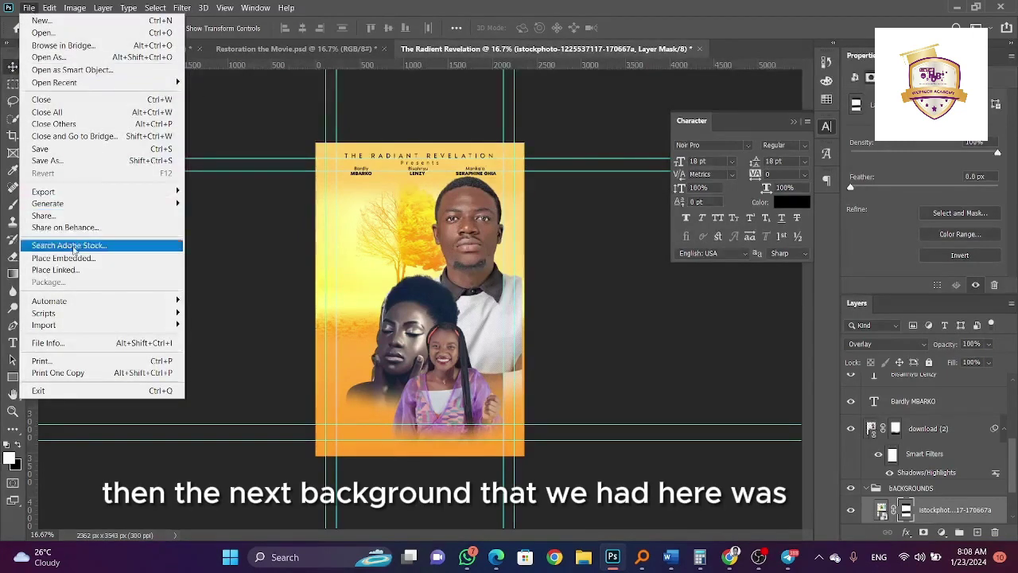
{"action": "left_click", "coordinate": [70, 271]}
{"action": "left_click", "coordinate": [578, 127]}
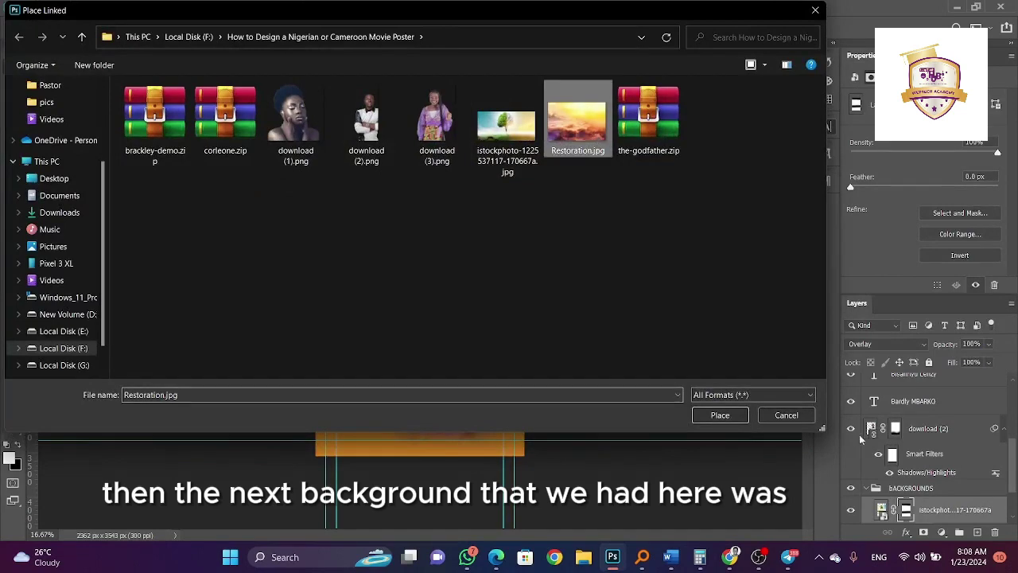
{"action": "left_click", "coordinate": [716, 414]}
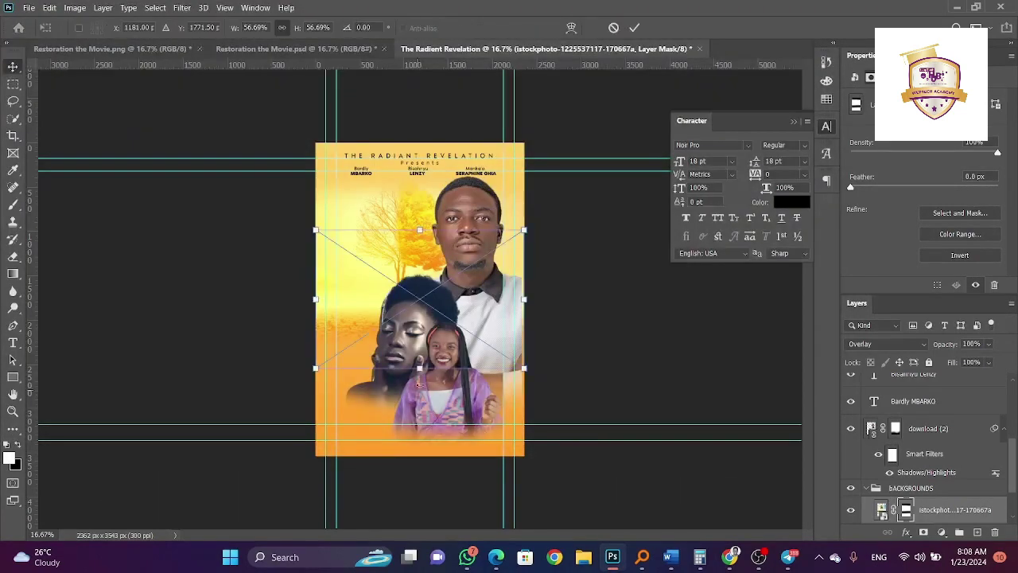
{"action": "left_click_drag", "start_coordinate": [443, 295], "coordinate": [443, 379]}
{"action": "key", "text": "Return"}
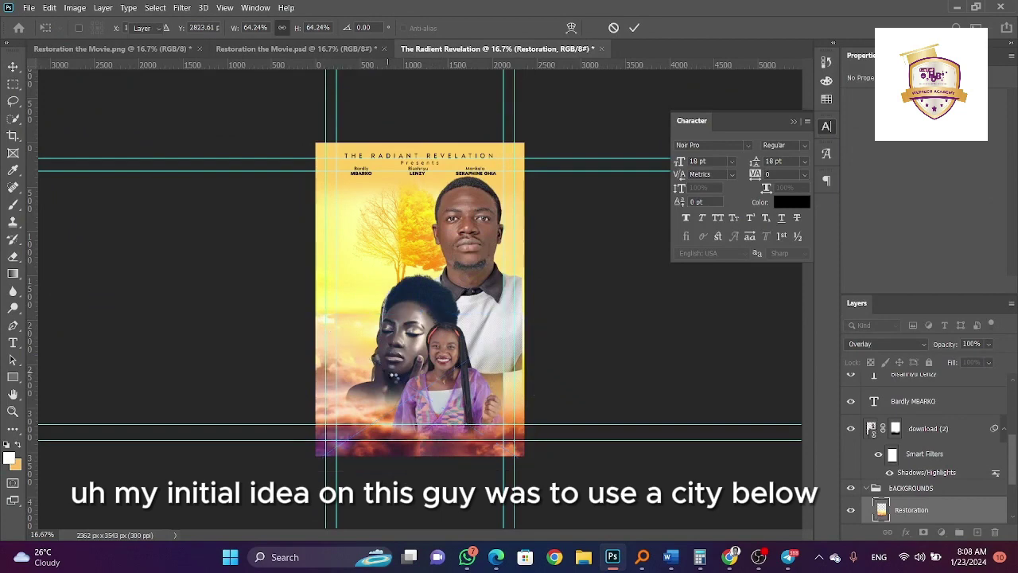
Set the Restoration layer's blend mode to Luminosity and reduce its fill to about 27%
{"action": "left_click", "coordinate": [885, 343]}
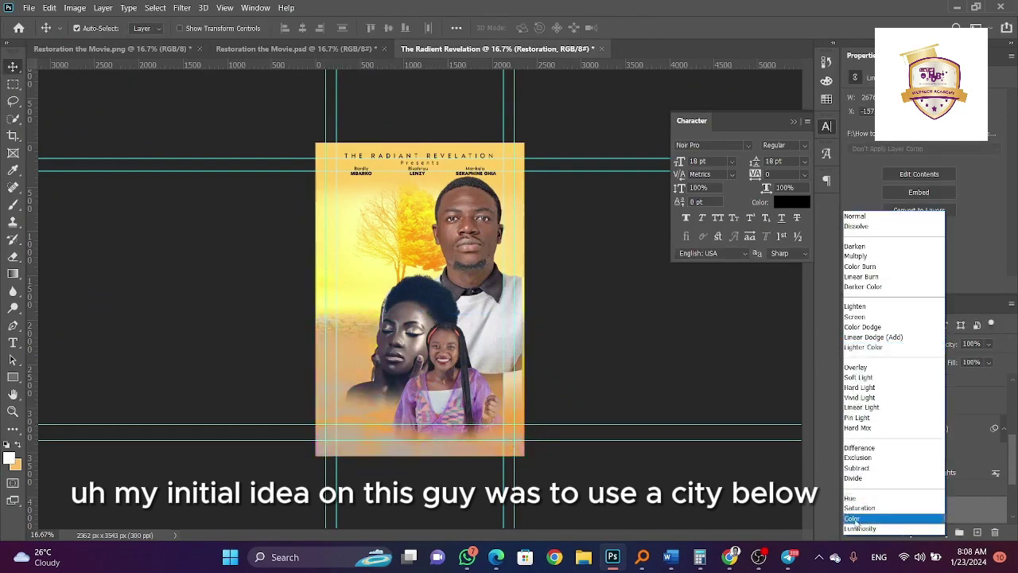
{"action": "left_click", "coordinate": [857, 528]}
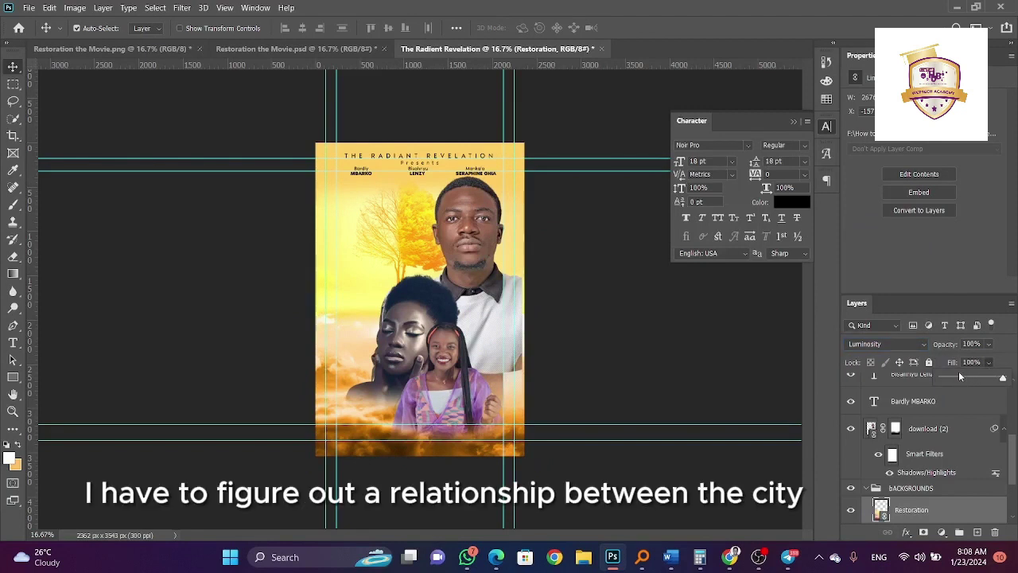
{"action": "left_click_drag", "start_coordinate": [958, 377], "coordinate": [979, 386]}
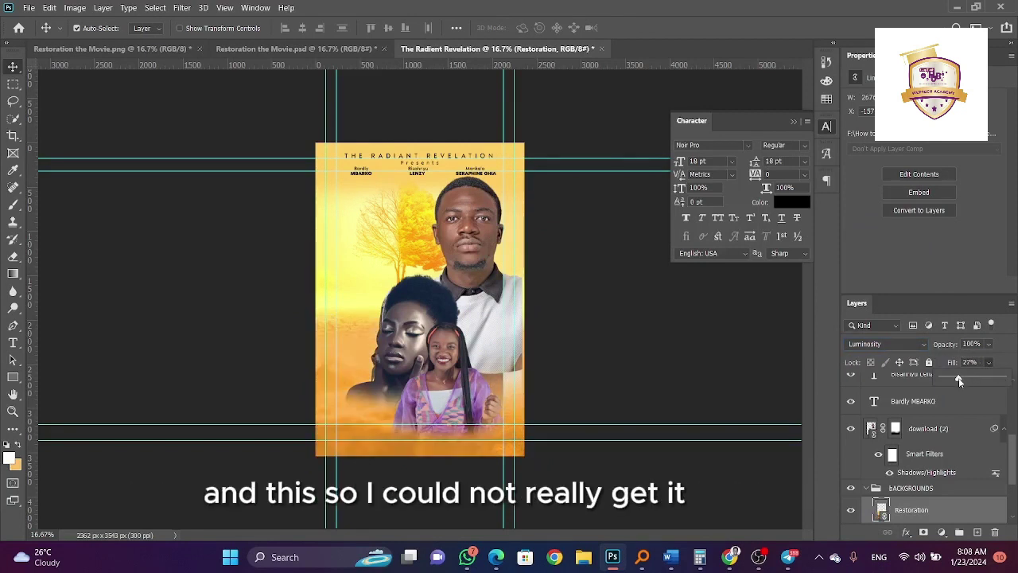
Set the tree photo's blend mode to Luminosity and shift the photo slightly to the left
{"action": "left_click", "coordinate": [395, 242]}
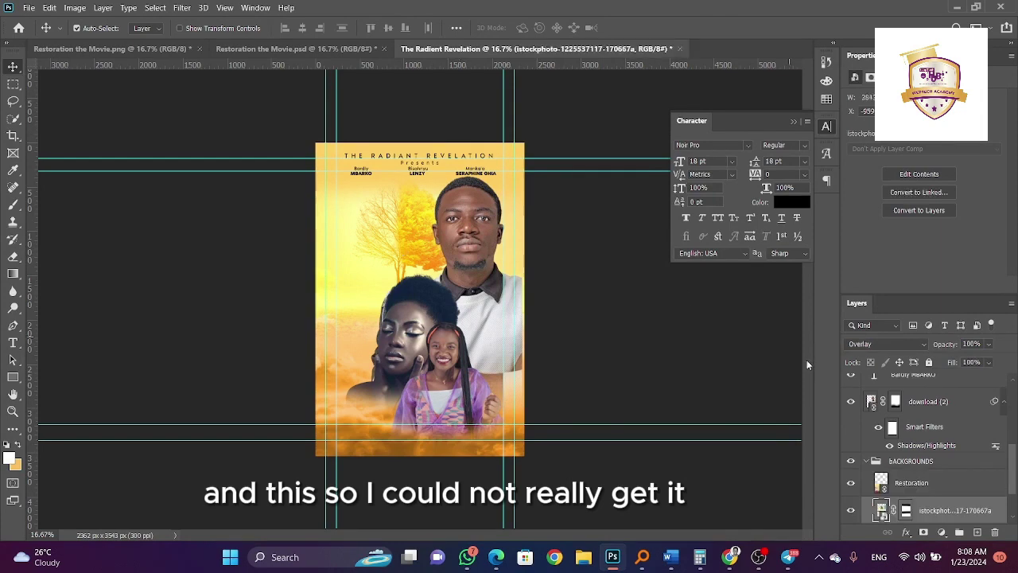
{"action": "left_click", "coordinate": [867, 343]}
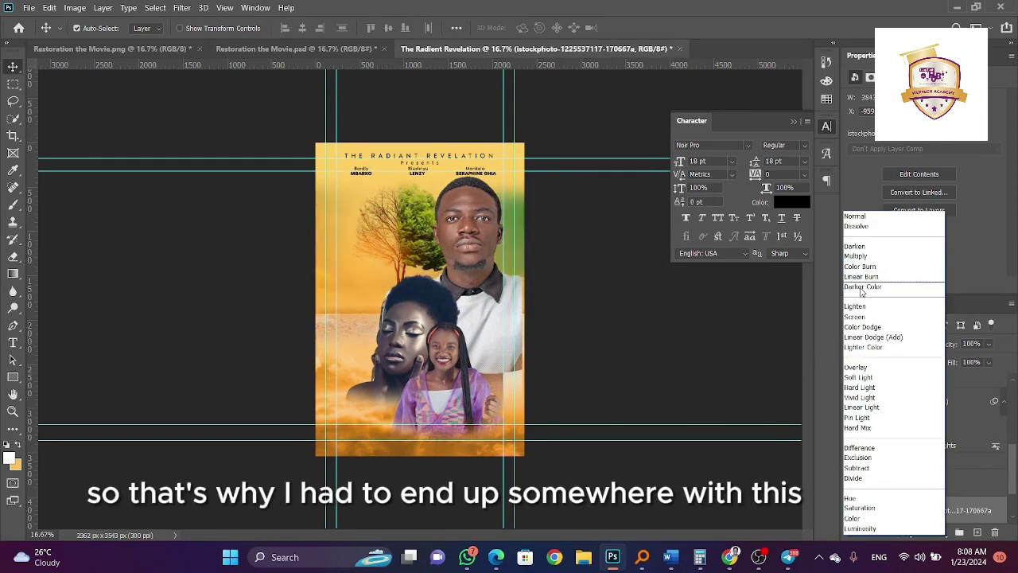
{"action": "left_click", "coordinate": [863, 527]}
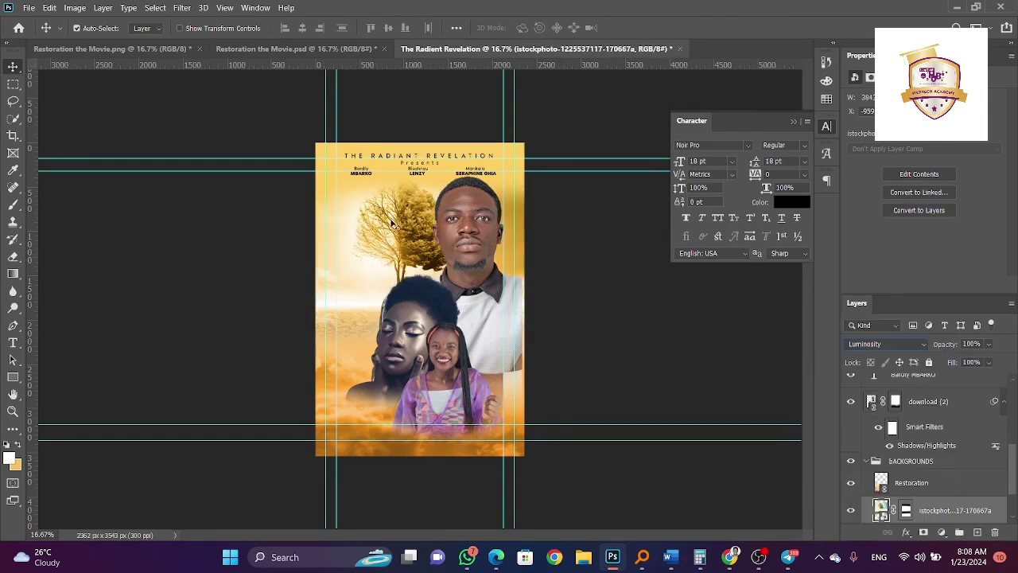
{"action": "left_click_drag", "start_coordinate": [388, 180], "coordinate": [370, 241]}
Add a layer mask to the Restoration layer and fade its upper edge beside the woman's head with the Eraser
{"action": "left_click", "coordinate": [346, 375]}
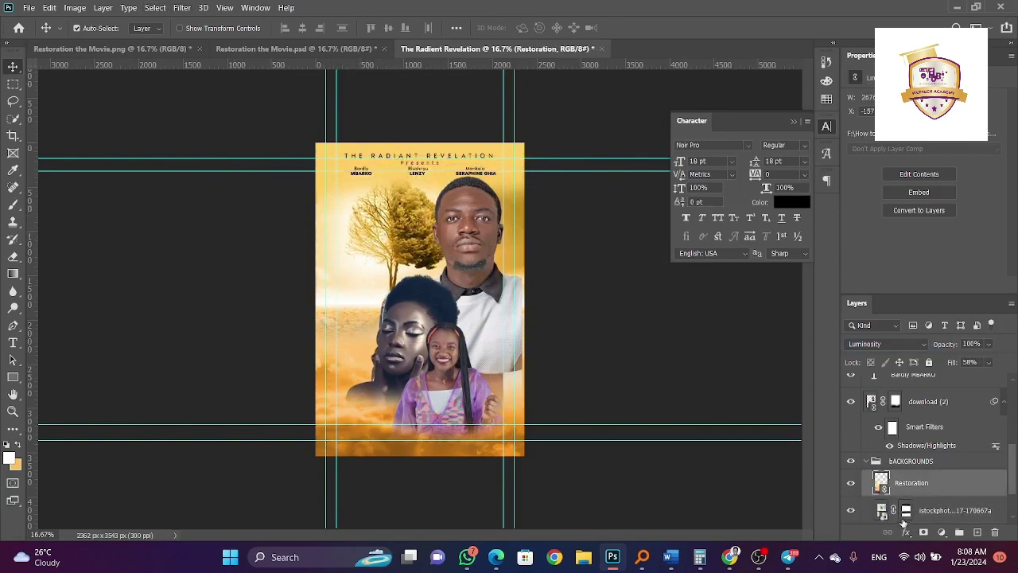
{"action": "left_click", "coordinate": [924, 532]}
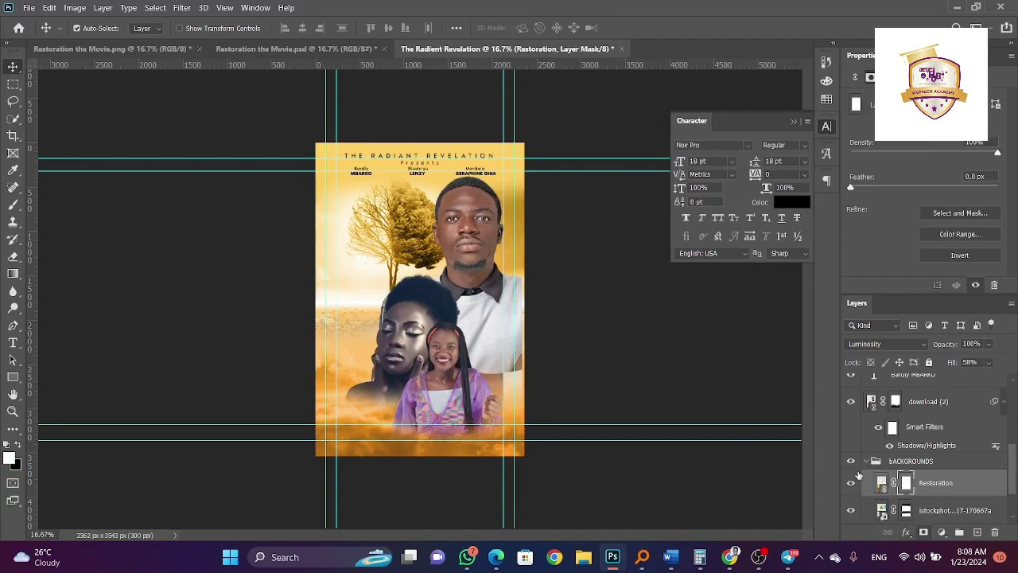
{"action": "left_click", "coordinate": [13, 257]}
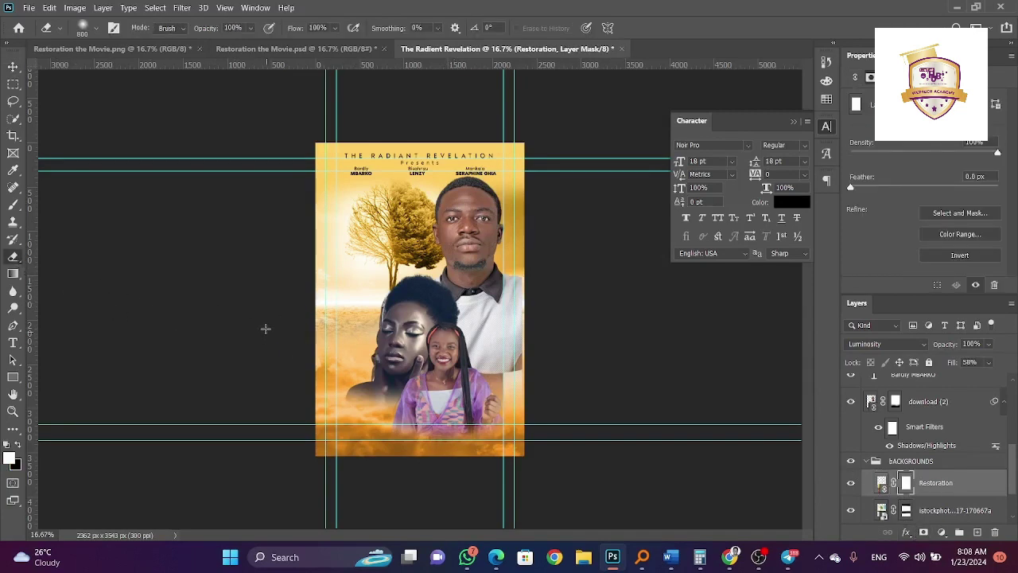
{"action": "left_click_drag", "start_coordinate": [304, 321], "coordinate": [407, 322]}
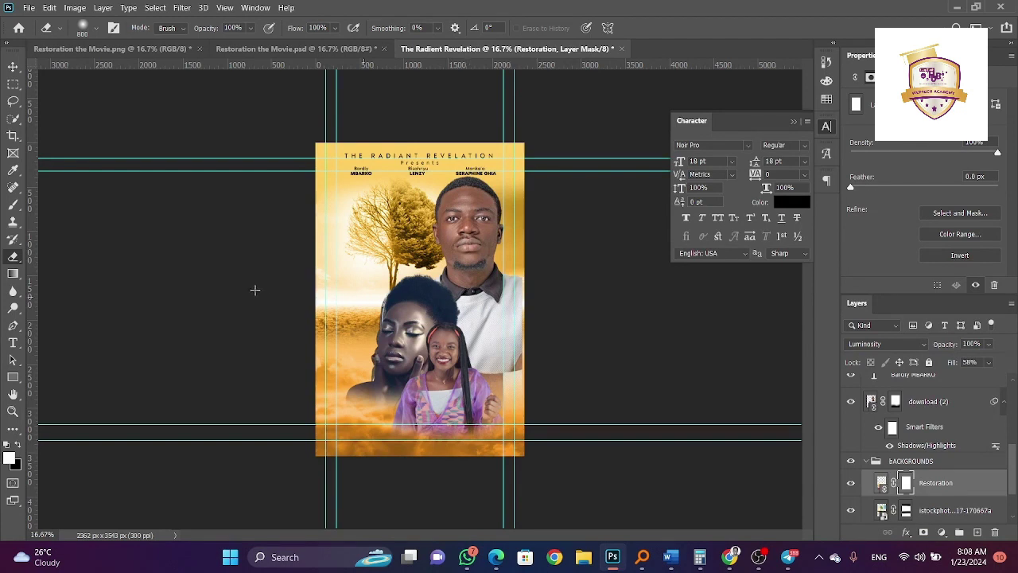
Apply a Gaussian Blur with a 7.0-pixel radius to the tree photo
{"action": "left_click", "coordinate": [13, 66]}
{"action": "left_click", "coordinate": [366, 243]}
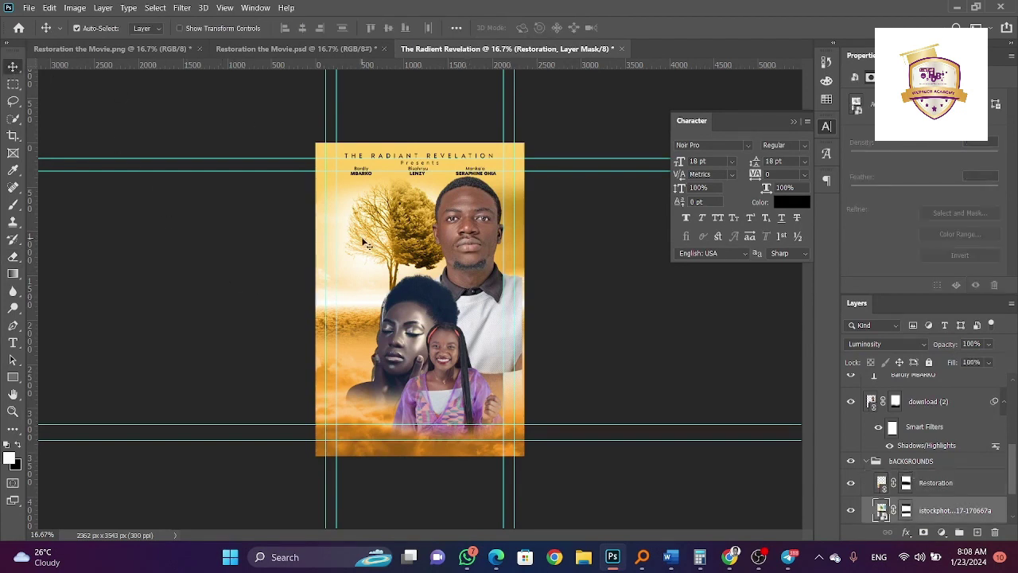
{"action": "left_click", "coordinate": [184, 8]}
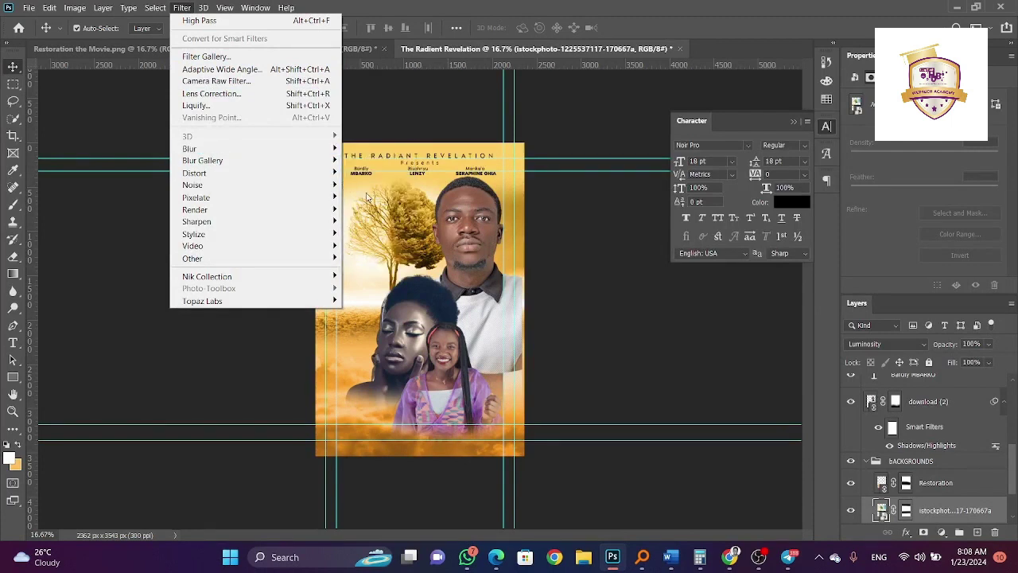
{"action": "mouse_move", "coordinate": [295, 149]}
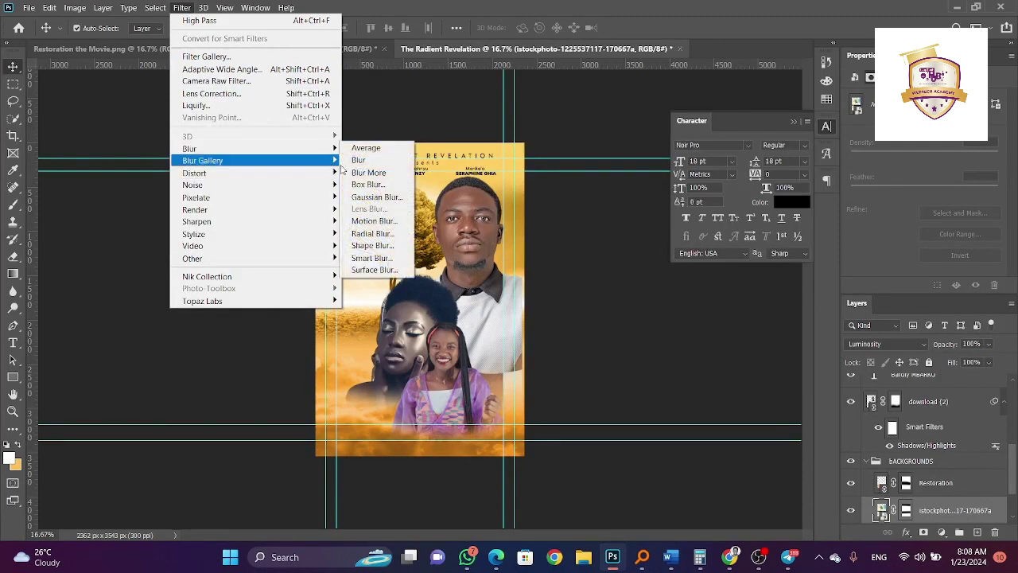
{"action": "left_click", "coordinate": [378, 198]}
{"action": "left_click_drag", "start_coordinate": [641, 309], "coordinate": [637, 309]}
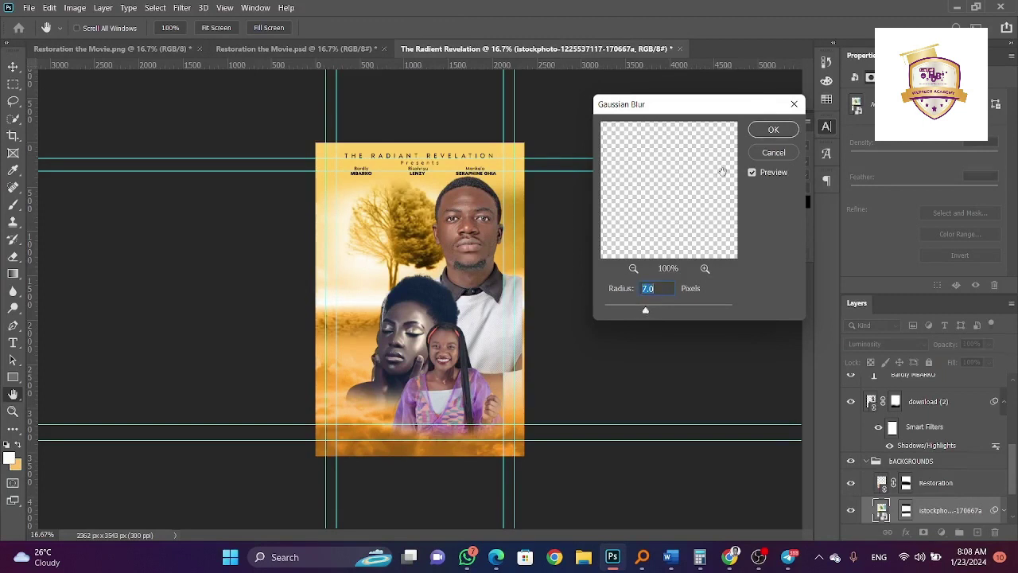
{"action": "left_click", "coordinate": [774, 129]}
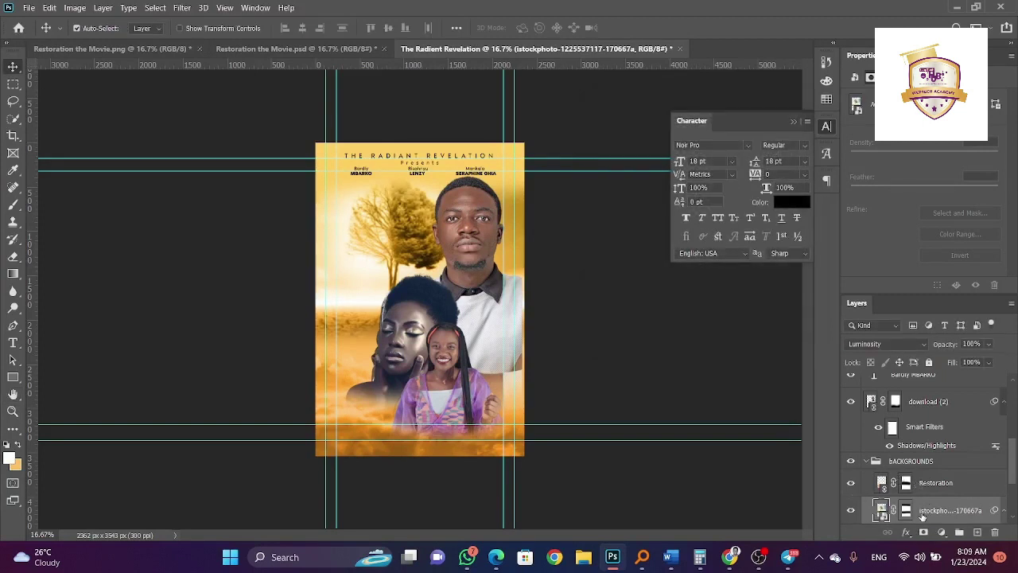
Reduce the tree photo layer's fill to about 71%
{"action": "left_click", "coordinate": [988, 362]}
{"action": "mouse_move", "coordinate": [1006, 379]}
{"action": "left_mouse_down"}
{"action": "mouse_move", "coordinate": [967, 377]}
{"action": "mouse_move", "coordinate": [985, 380]}
{"action": "left_mouse_up"}
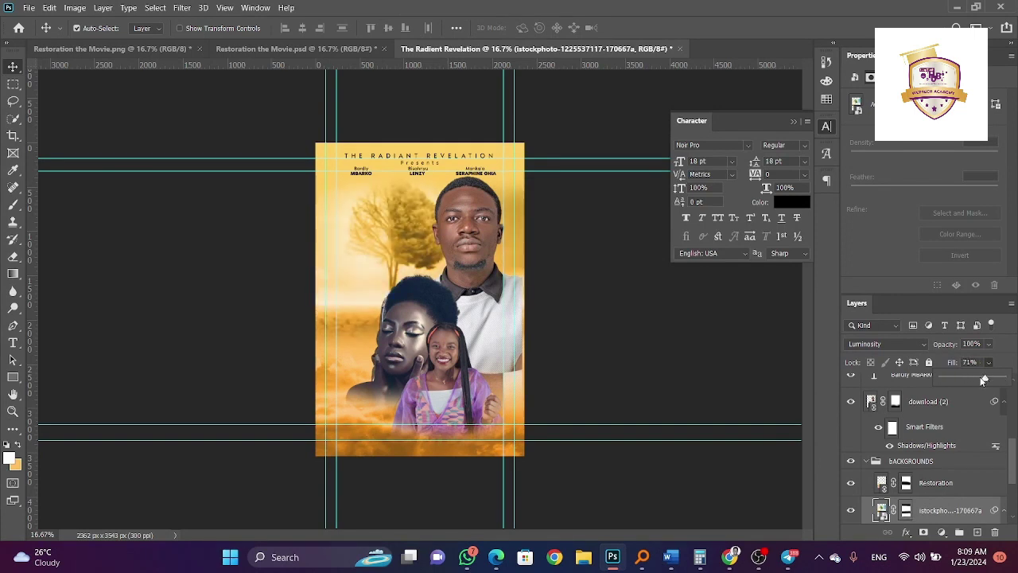
{"action": "left_click", "coordinate": [929, 511]}
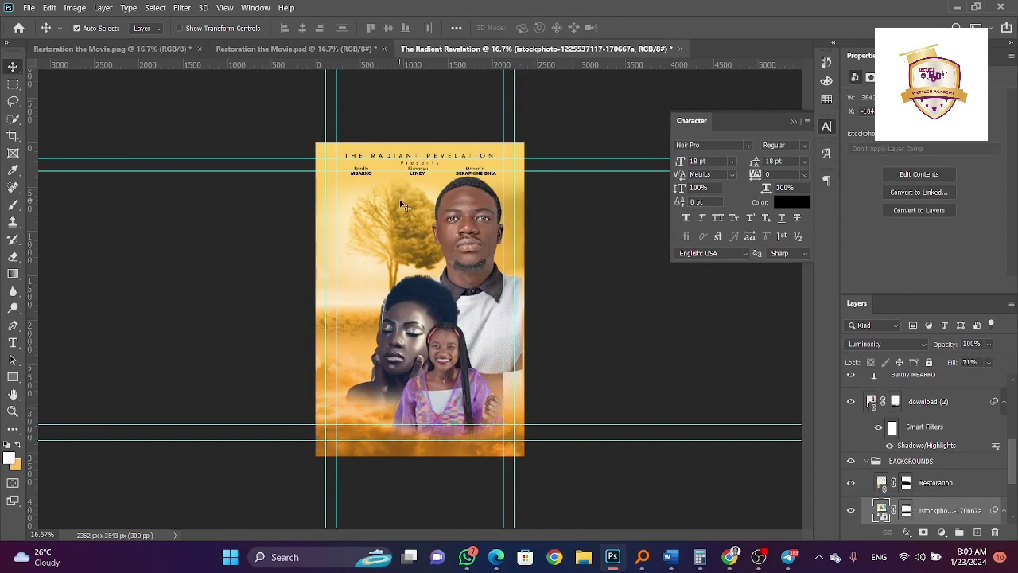
Nudge the man's photo slightly and compare the poster with the backgrounds group hidden and shown
{"action": "left_click_drag", "start_coordinate": [454, 208], "coordinate": [456, 211]}
{"action": "scroll", "coordinate": [917, 499], "scroll_direction": "up", "scroll_amount": 2}
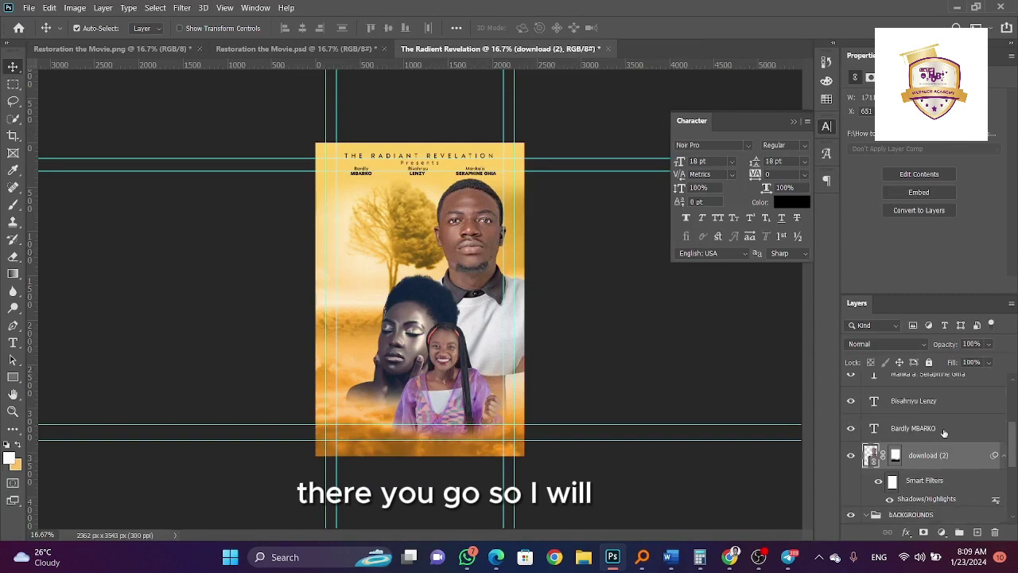
{"action": "left_click", "coordinate": [853, 515]}
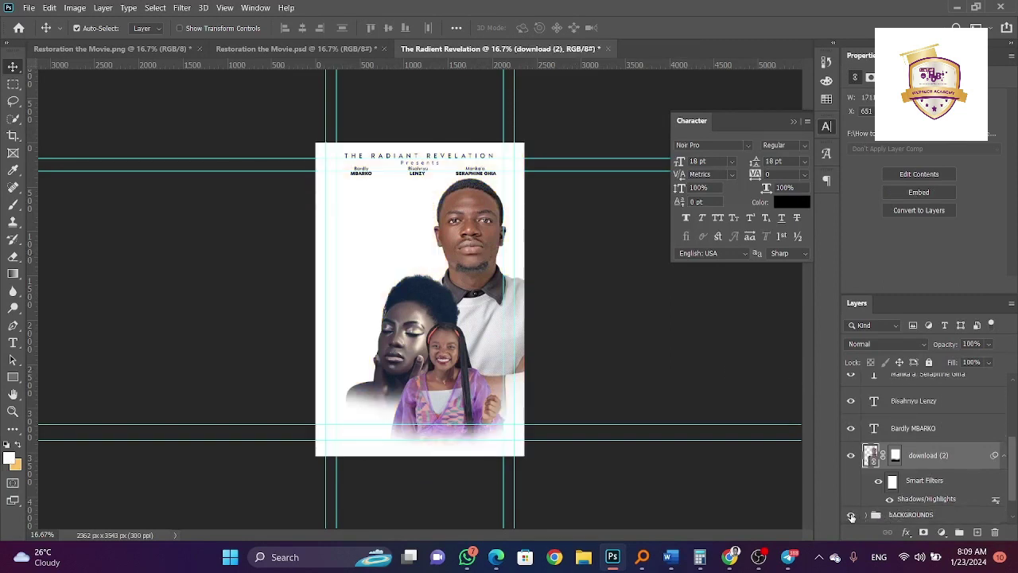
{"action": "left_click", "coordinate": [851, 515]}
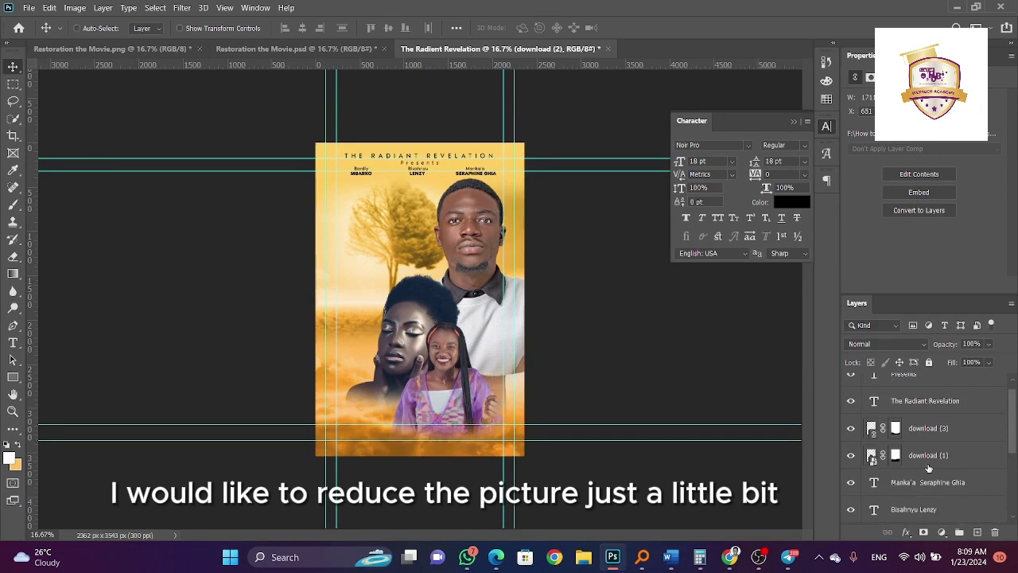
Group the three character photo layers
{"action": "left_click", "coordinate": [925, 463]}
{"action": "left_click", "coordinate": [935, 433], "text": "shift"}
{"action": "left_click", "coordinate": [958, 534]}
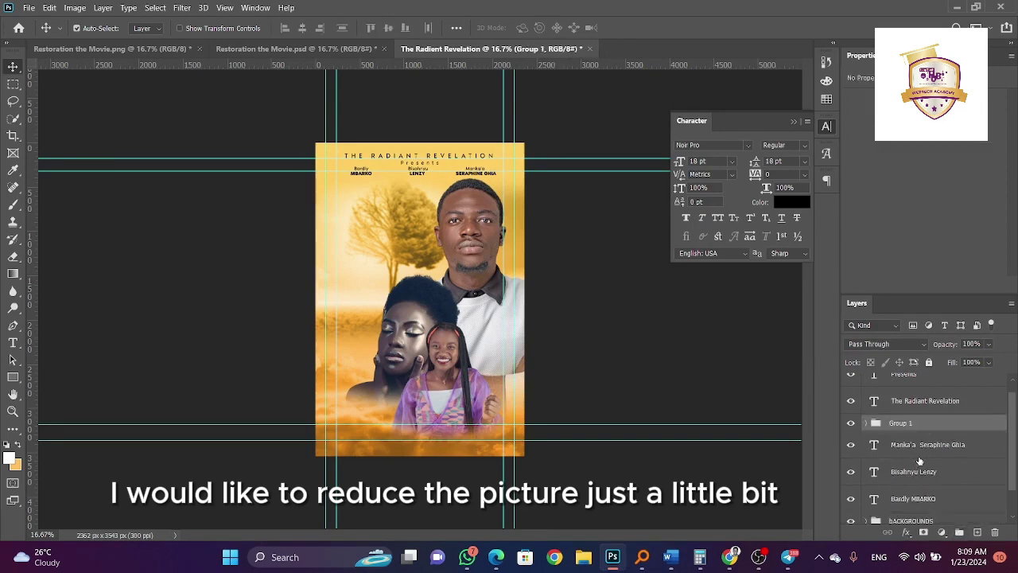
Scale the character photo group down proportionally to about 91%, keeping it against the poster's right edge
{"action": "key", "text": "ctrl+t"}
{"action": "key", "text": "Return"}
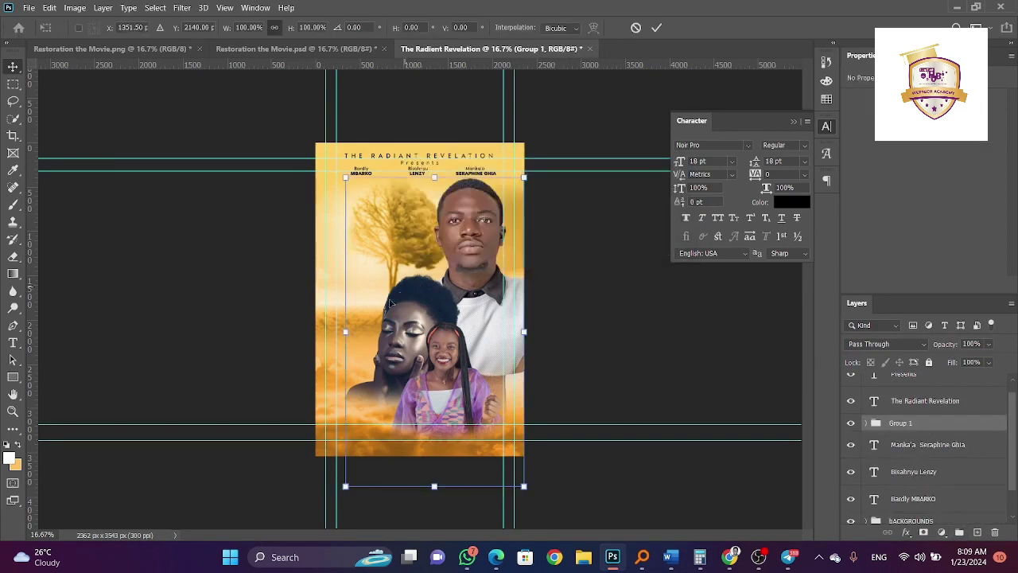
{"action": "left_click_drag", "start_coordinate": [343, 331], "coordinate": [364, 311]}
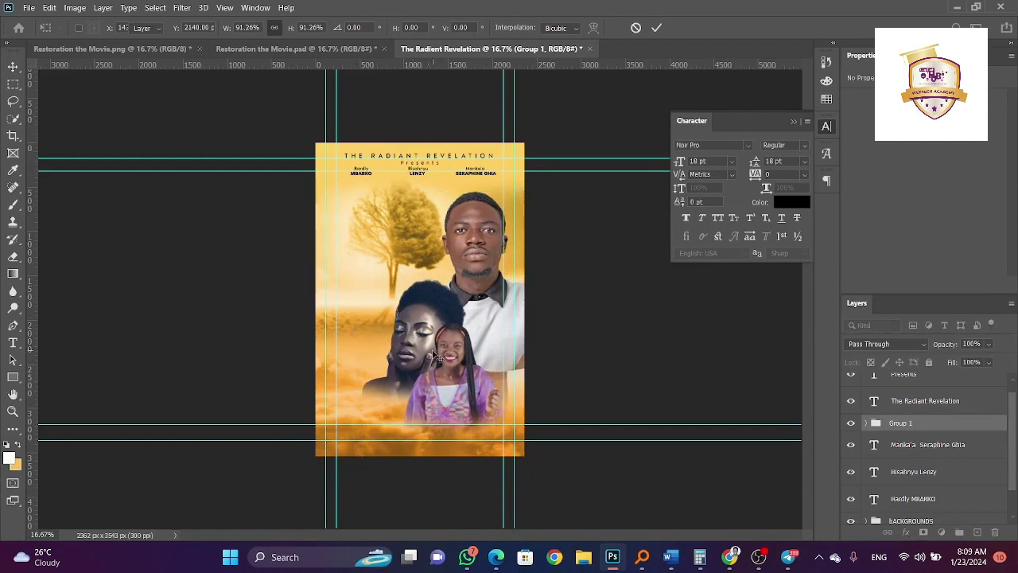
{"action": "key", "text": "Return"}
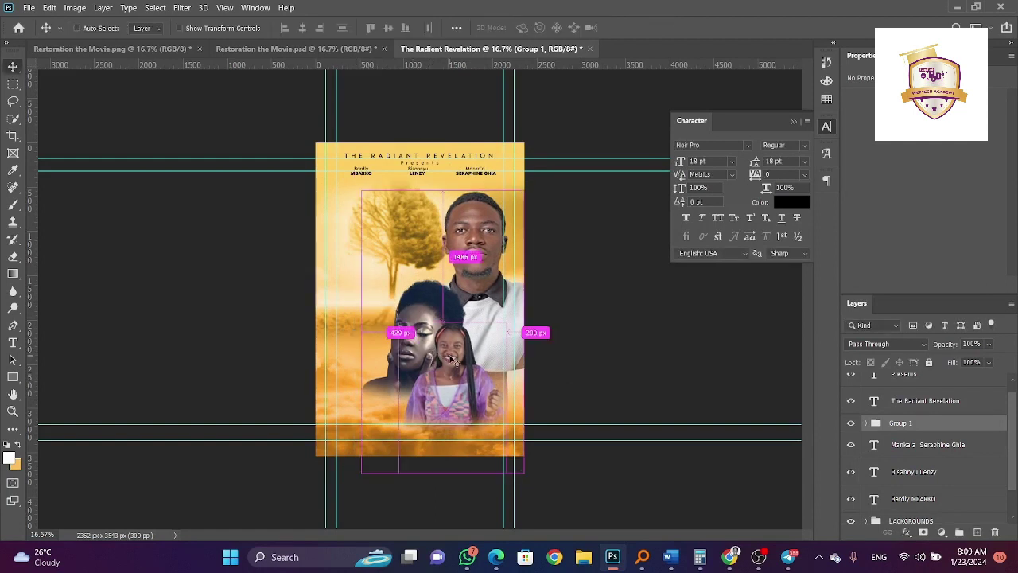
Enlarge the character photo group again to about 104% from its left side
{"action": "key", "text": "ctrl+t"}
{"action": "left_click", "coordinate": [545, 227]}
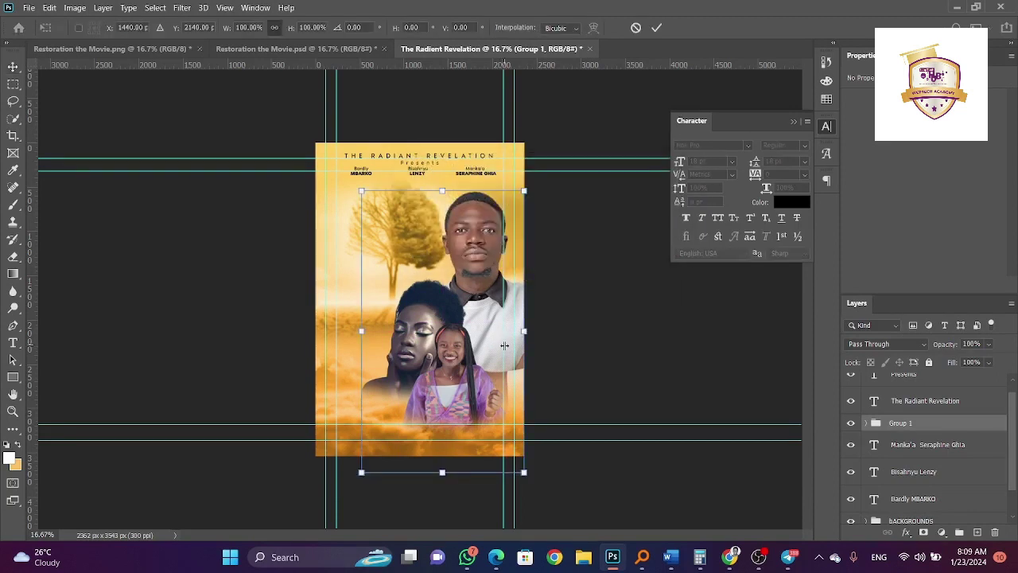
{"action": "left_click_drag", "start_coordinate": [362, 331], "coordinate": [353, 332]}
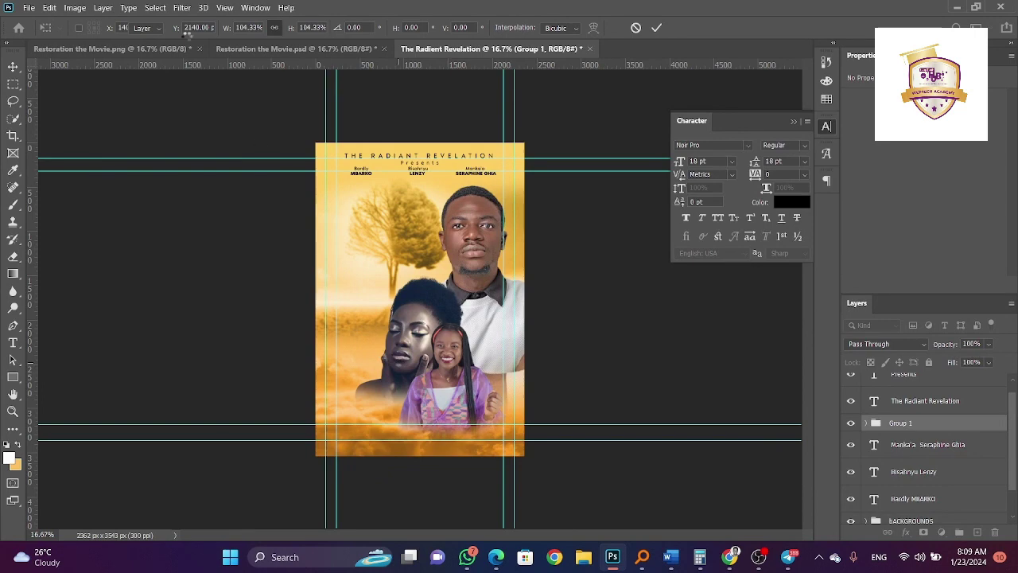
Copy the RESTORATION and THE MOVIE text layers from Restoration the Movie.psd into The Radient Revelation poster
{"action": "left_click", "coordinate": [293, 48]}
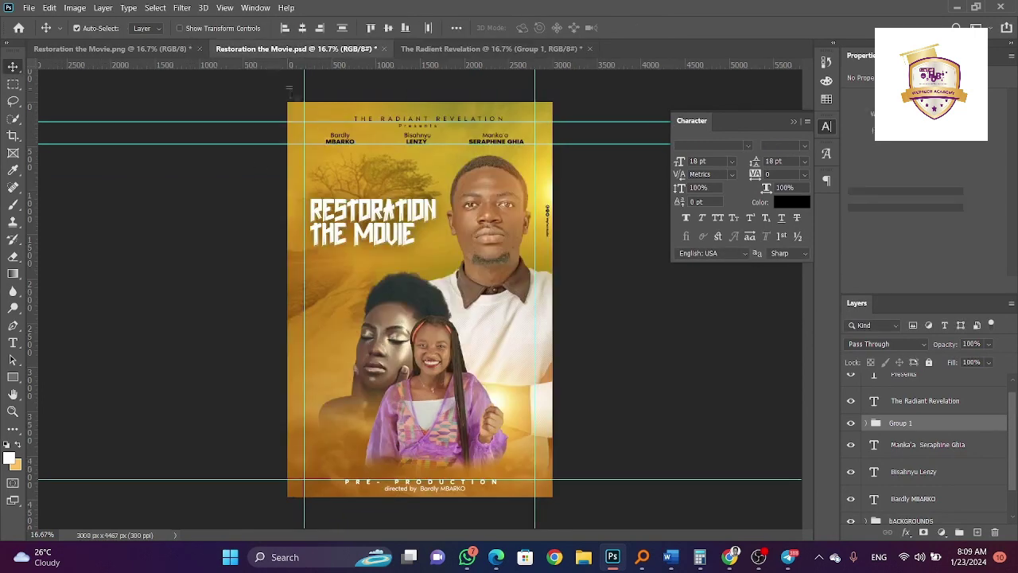
{"action": "left_click", "coordinate": [348, 225]}
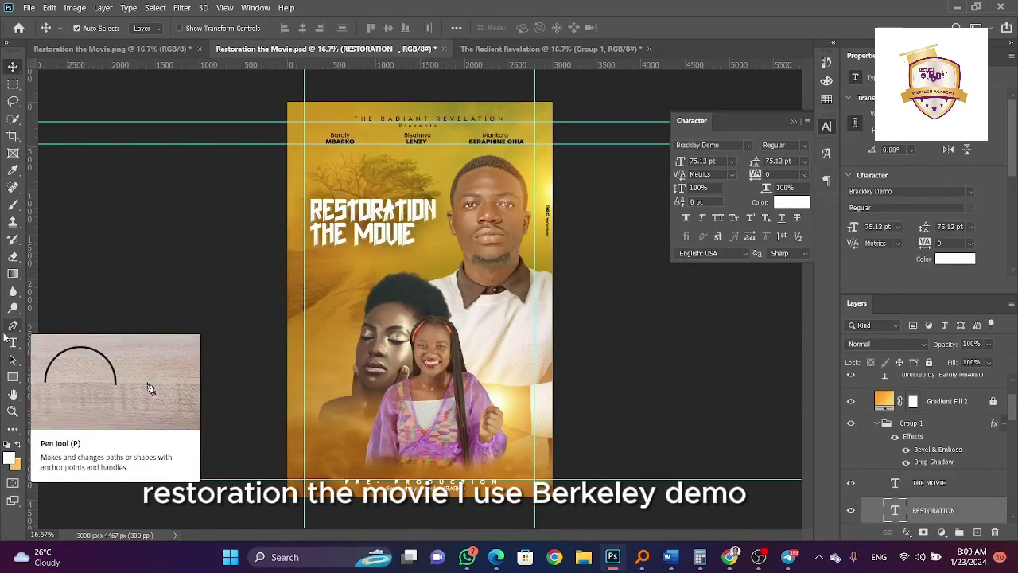
{"action": "mouse_move", "coordinate": [400, 241]}
{"action": "left_mouse_down"}
{"action": "mouse_move", "coordinate": [502, 115]}
{"action": "mouse_move", "coordinate": [417, 168]}
{"action": "mouse_move", "coordinate": [398, 241]}
{"action": "left_mouse_up"}
{"action": "left_click", "coordinate": [919, 506], "text": "shift"}
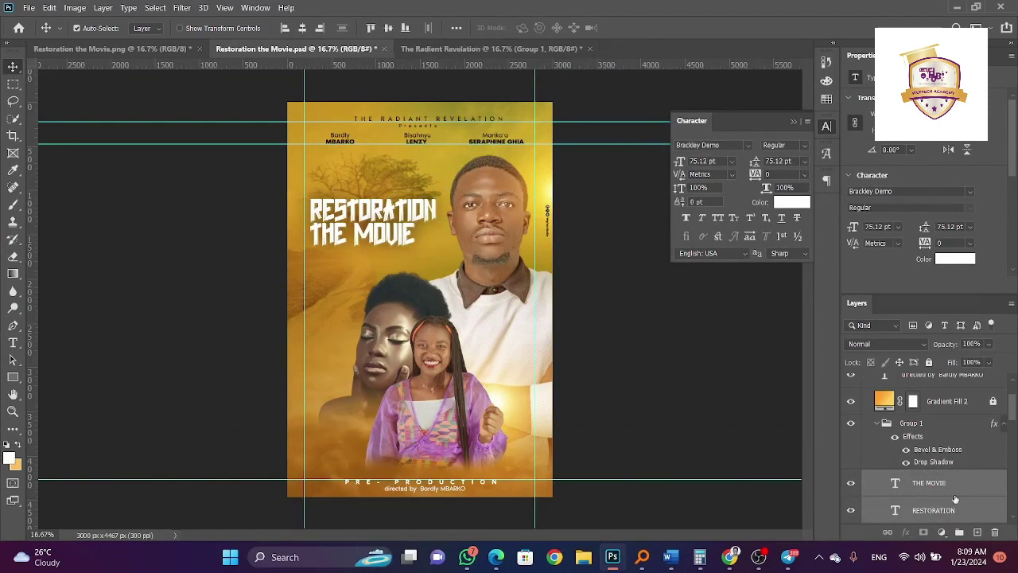
{"action": "left_click_drag", "start_coordinate": [922, 506], "coordinate": [430, 236]}
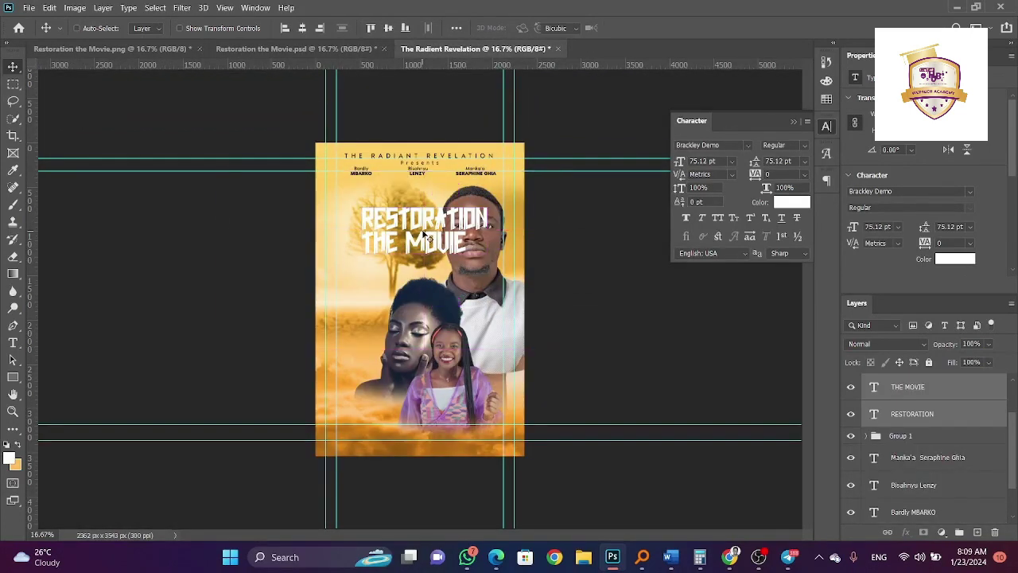
Scale the title text down to about 61.6 pt beside the man's face and move his photo about 78 px right
{"action": "key", "text": "ctrl+t"}
{"action": "mouse_move", "coordinate": [445, 235]}
{"action": "left_mouse_down"}
{"action": "mouse_move", "coordinate": [418, 254]}
{"action": "mouse_move", "coordinate": [444, 261]}
{"action": "mouse_move", "coordinate": [432, 245]}
{"action": "mouse_move", "coordinate": [495, 246]}
{"action": "mouse_move", "coordinate": [439, 246]}
{"action": "left_mouse_up"}
{"action": "key", "text": "Return"}
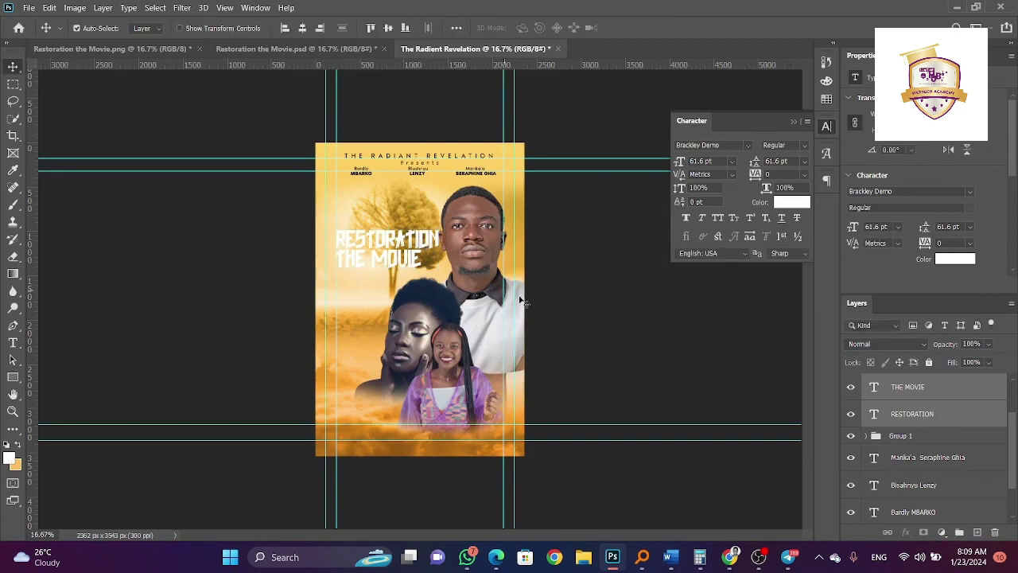
{"action": "left_click_drag", "start_coordinate": [466, 296], "coordinate": [473, 299]}
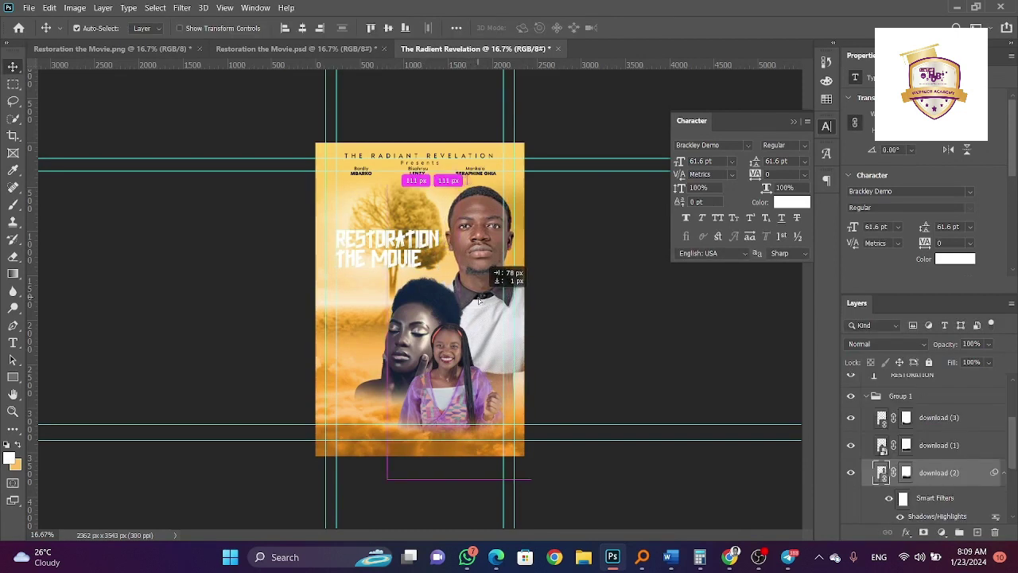
Group the THE MOVIE and RESTORATION text layers
{"action": "left_click", "coordinate": [400, 259]}
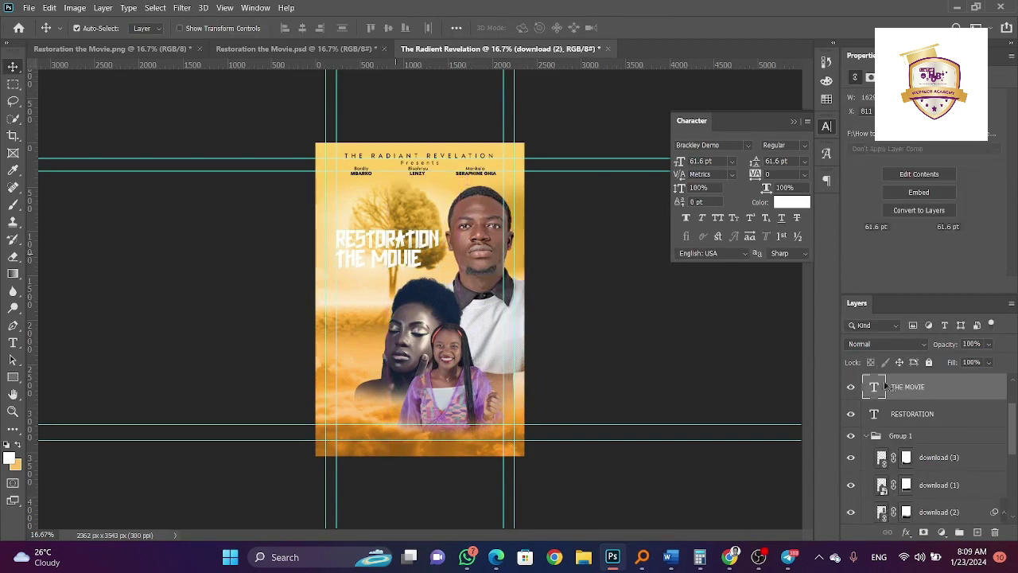
{"action": "left_click", "coordinate": [925, 412], "text": "shift"}
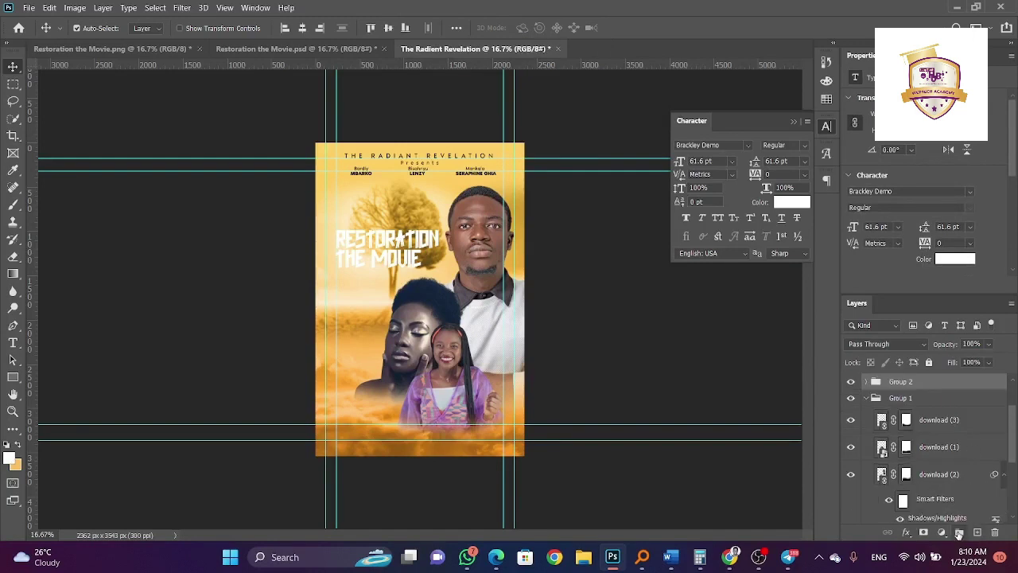
{"action": "key", "text": "ctrl+g"}
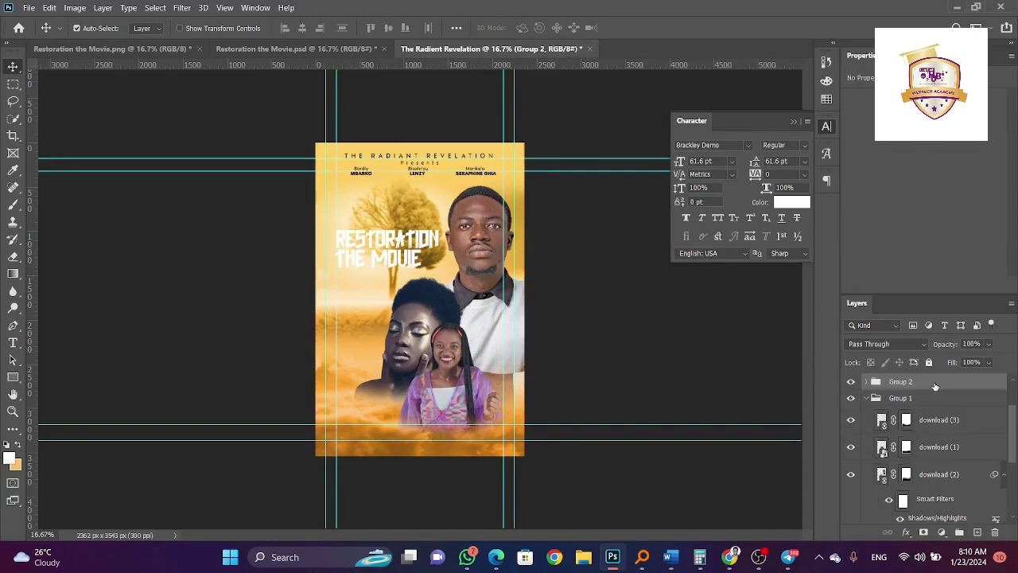
Add a smooth downward Emboss bevel (depth 84%, size 25 px) and a 100% Multiply drop shadow (size 250 px) to the title group
{"action": "double_click", "coordinate": [935, 386]}
{"action": "left_click_drag", "start_coordinate": [576, 226], "coordinate": [652, 126]}
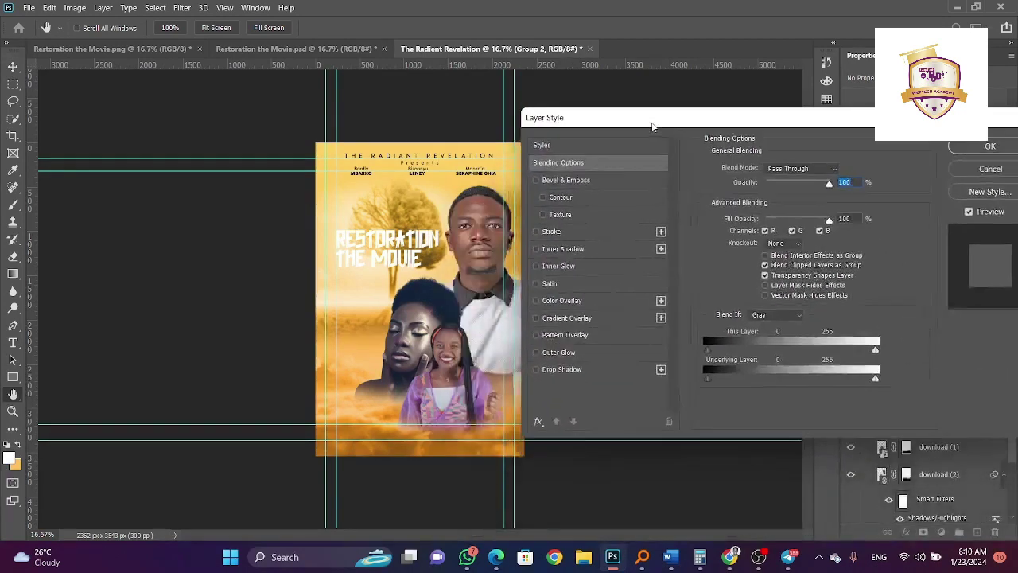
{"action": "left_click", "coordinate": [576, 180]}
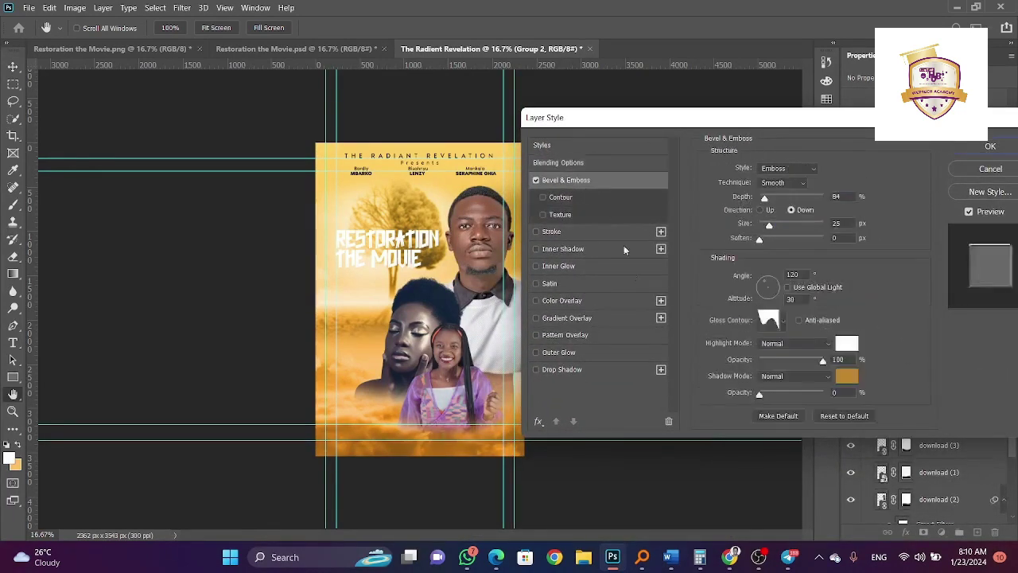
{"action": "left_click", "coordinate": [600, 371]}
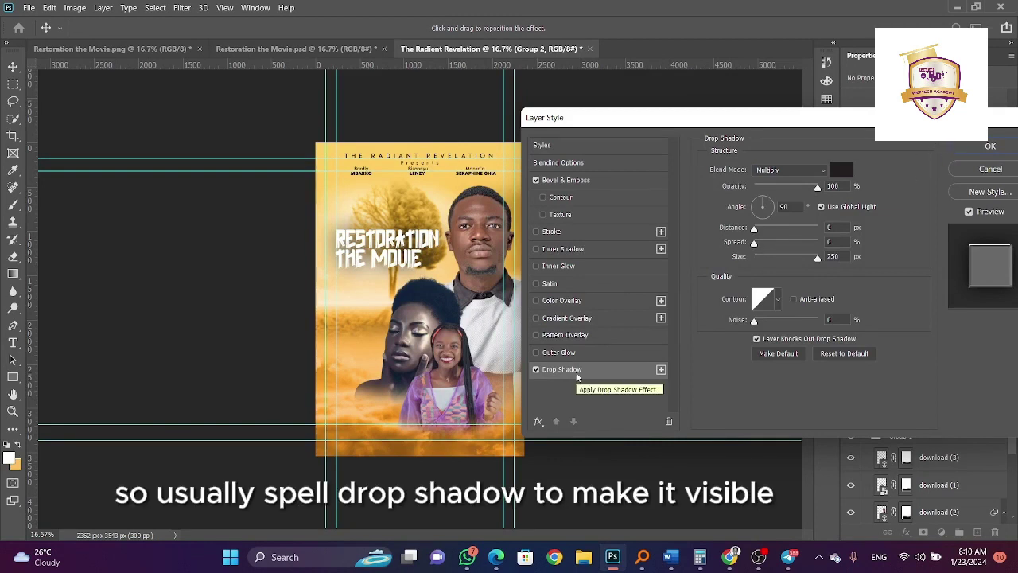
{"action": "left_click", "coordinate": [584, 182]}
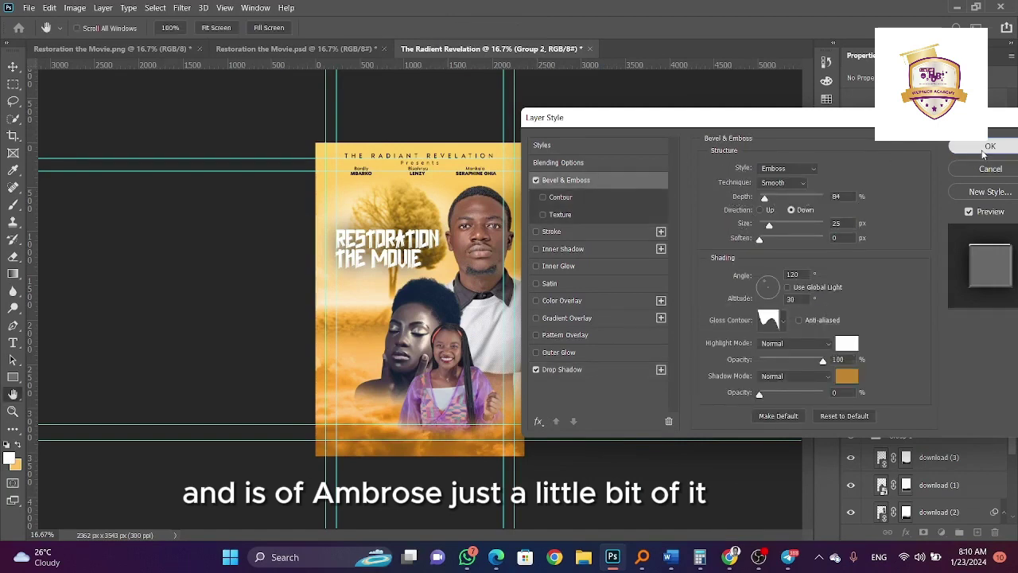
{"action": "left_click", "coordinate": [986, 149]}
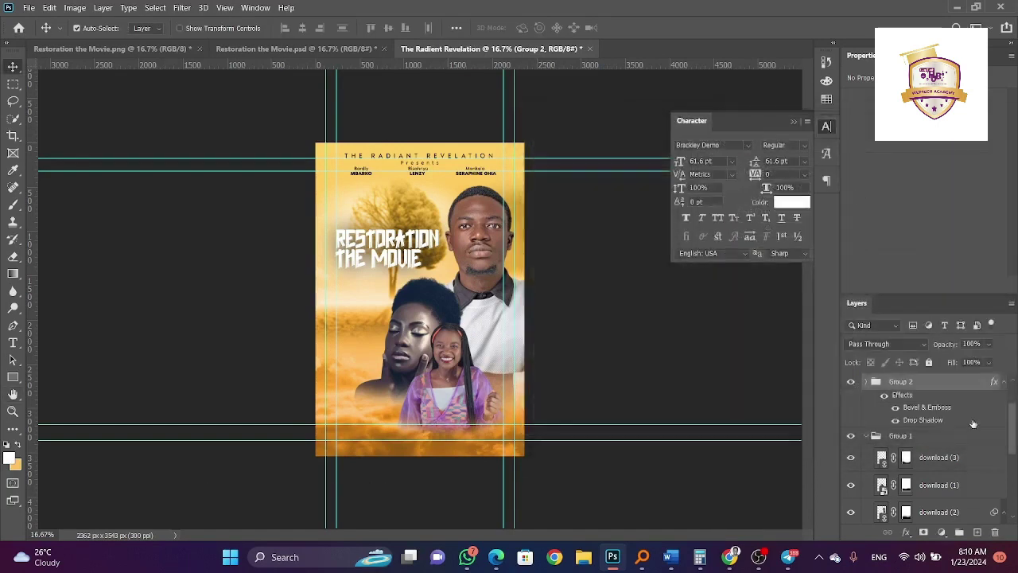
Add a Levels adjustment layer above the bACKGROUNDS group with its midtones at 0.70
{"action": "left_click", "coordinate": [866, 436]}
{"action": "left_click", "coordinate": [894, 492]}
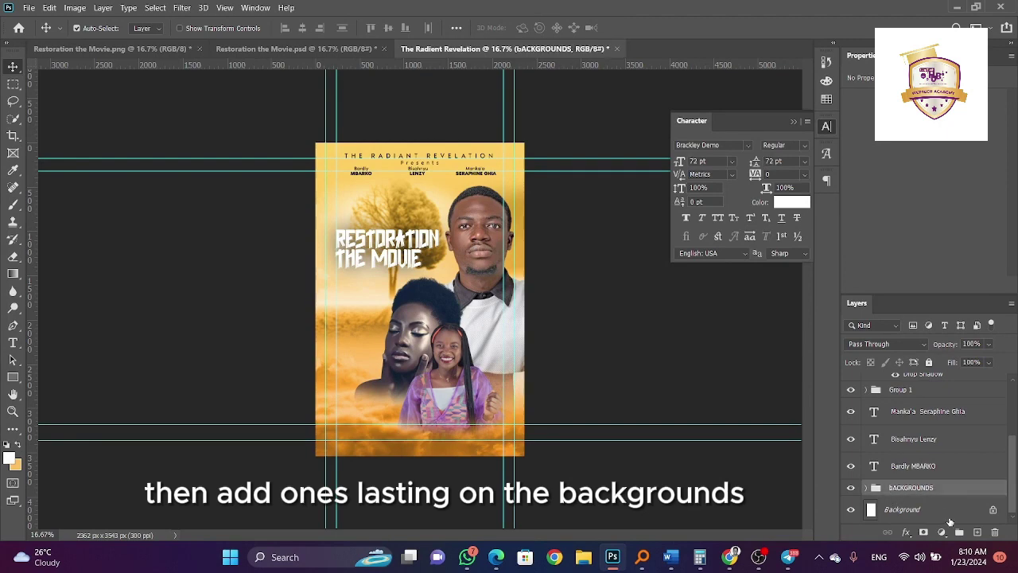
{"action": "left_click", "coordinate": [942, 532]}
{"action": "left_click", "coordinate": [944, 353]}
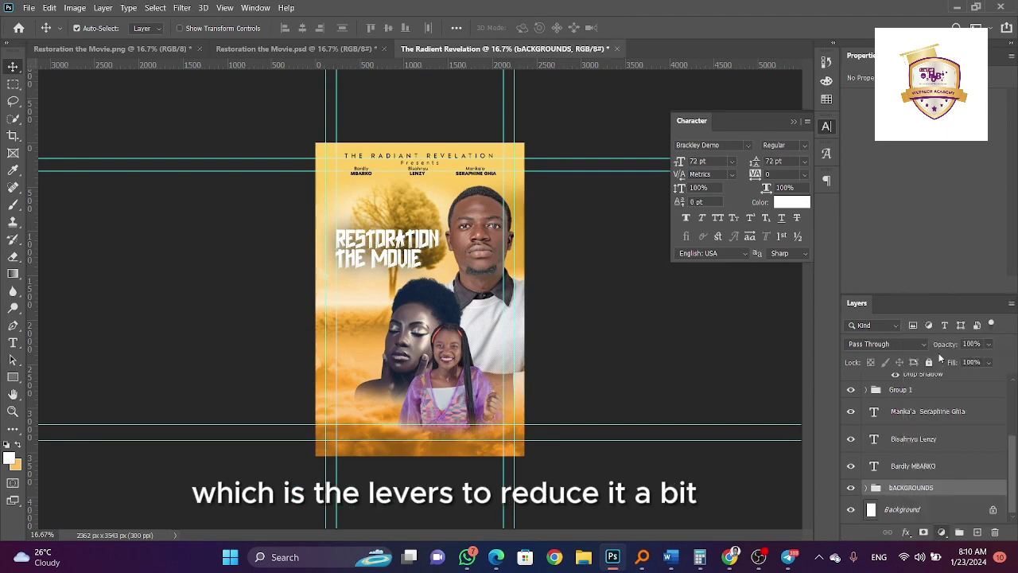
{"action": "left_click_drag", "start_coordinate": [935, 195], "coordinate": [952, 198]}
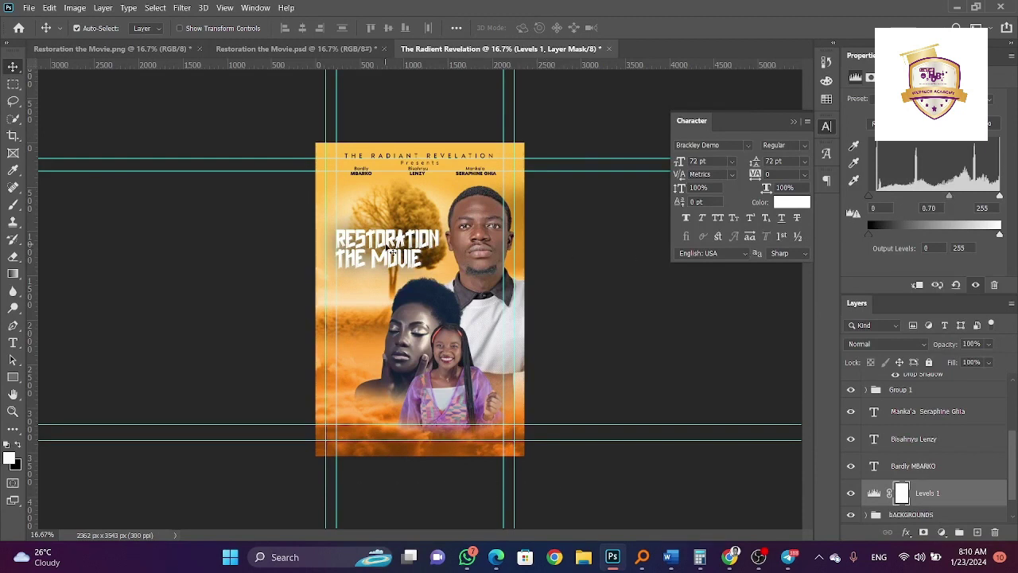
Apply the Shadows/Highlights adjustment with its default settings to the smiling girl's photo layer, download (3)
{"action": "left_click", "coordinate": [456, 323]}
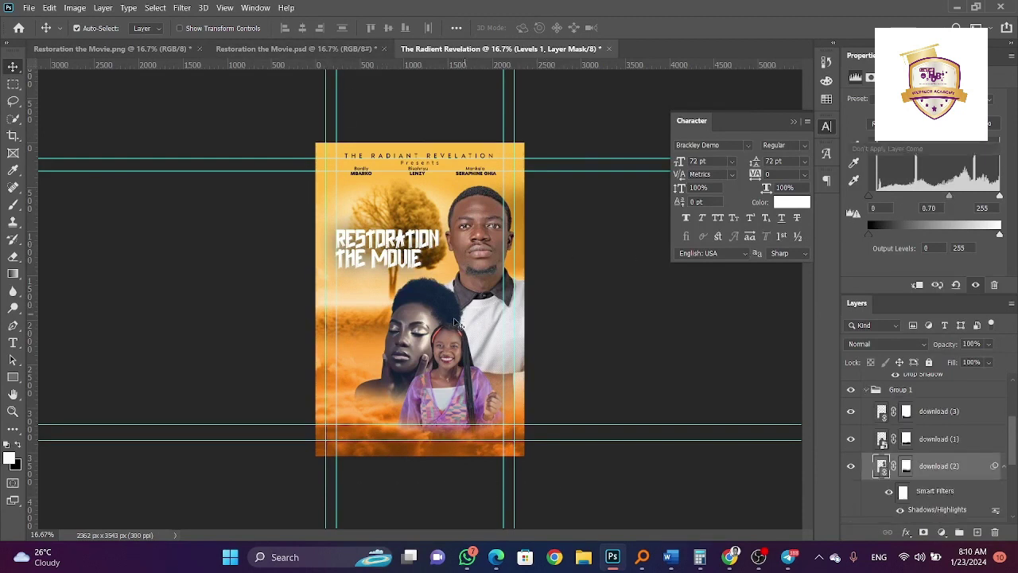
{"action": "left_click", "coordinate": [444, 345]}
{"action": "left_click", "coordinate": [80, 9]}
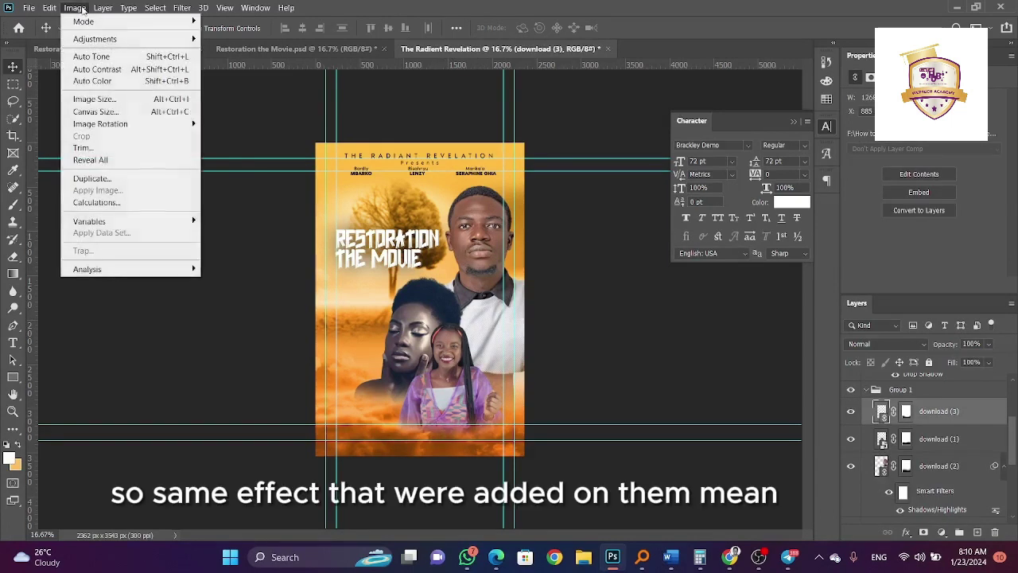
{"action": "mouse_move", "coordinate": [127, 38]}
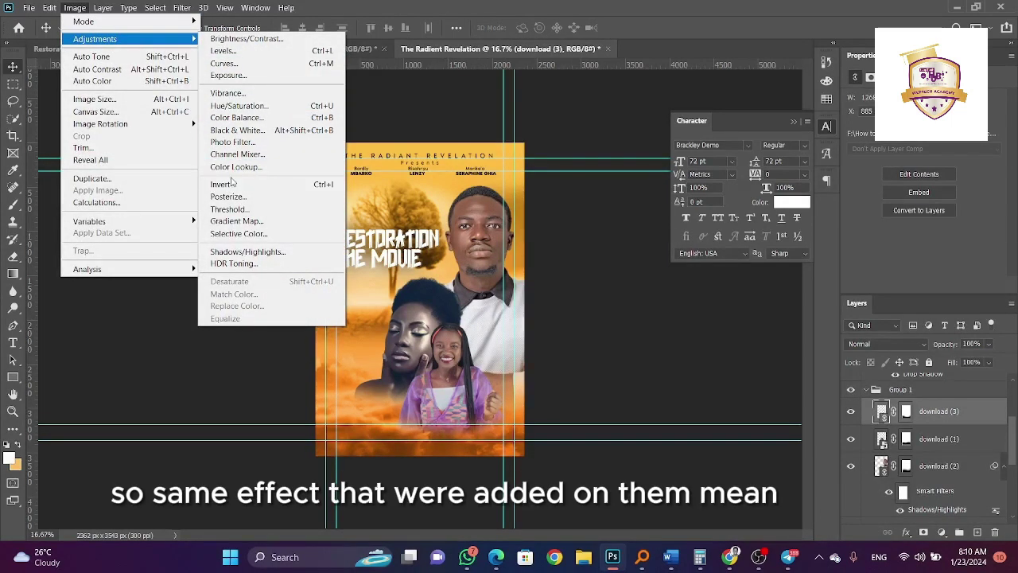
{"action": "left_click", "coordinate": [252, 252]}
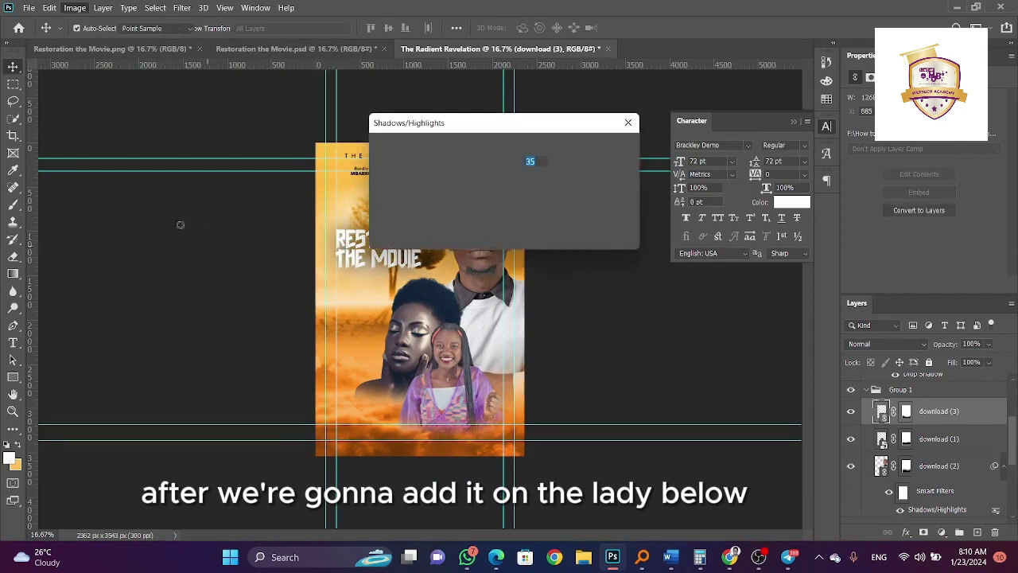
{"action": "left_click", "coordinate": [590, 153]}
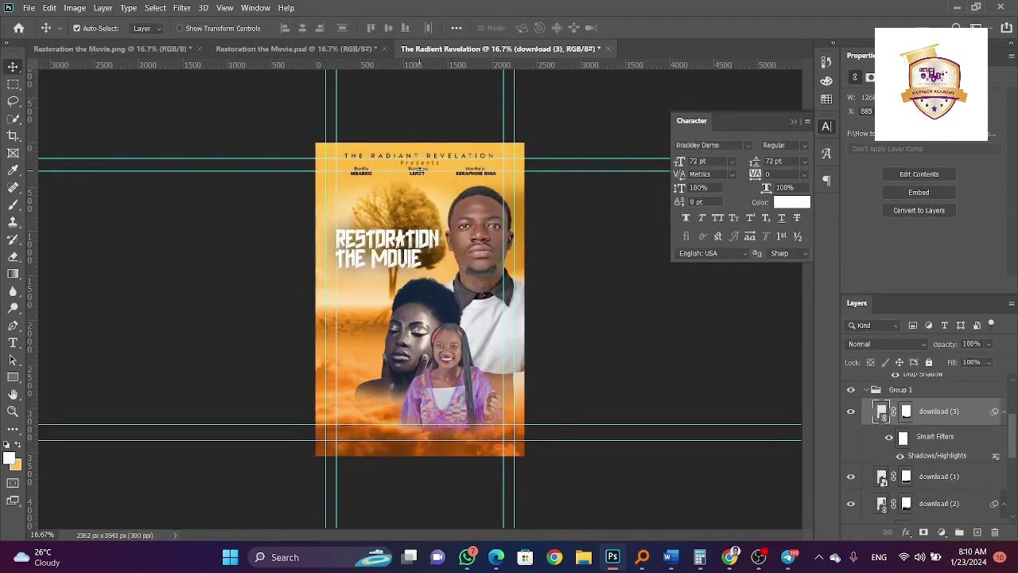
Copy the PRE- PRODUCTION text layer from Restoration the Movie.psd to the foot of The Radient Revelation poster
{"action": "left_click", "coordinate": [318, 49]}
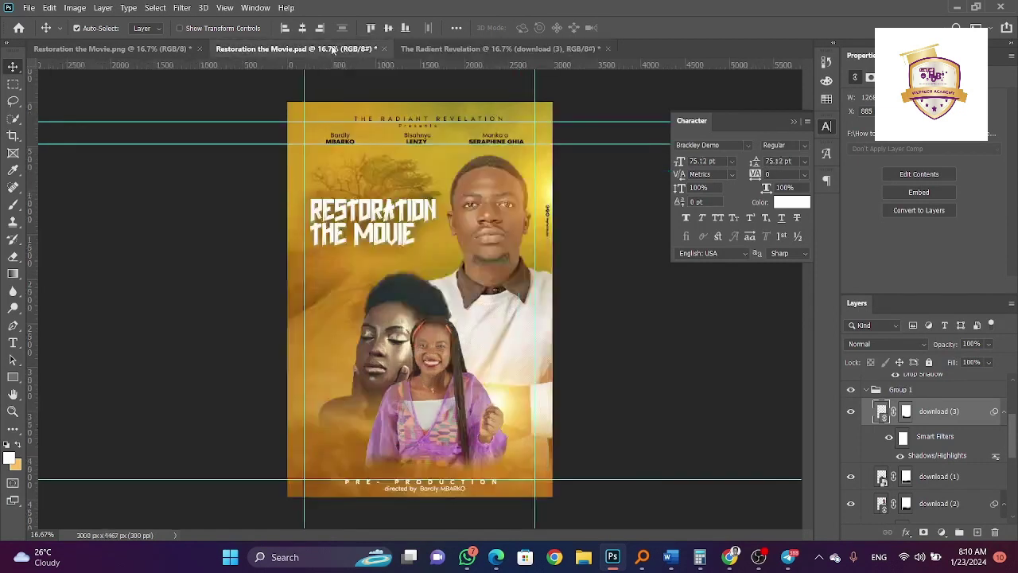
{"action": "left_click", "coordinate": [450, 493]}
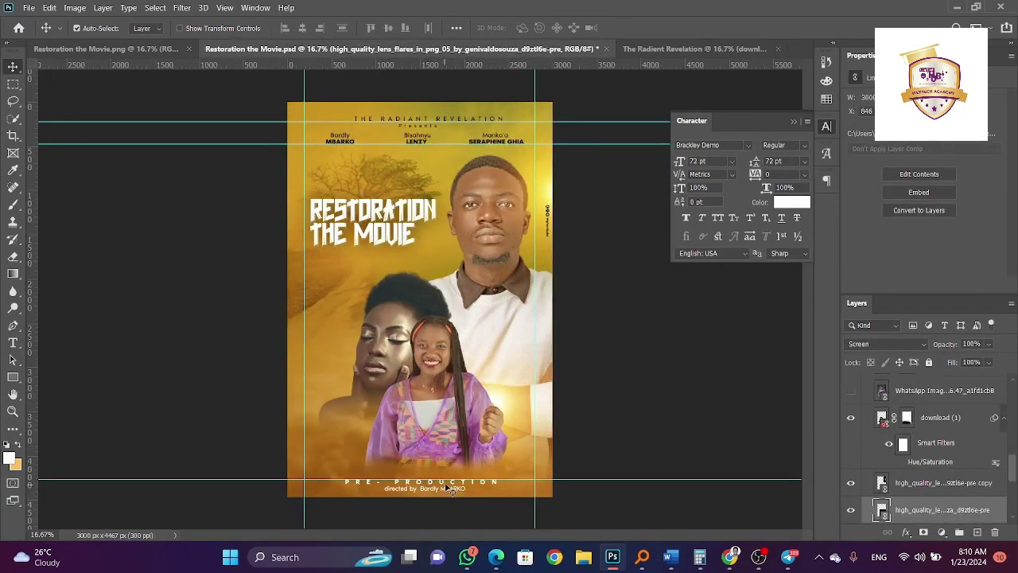
{"action": "right_click", "coordinate": [451, 489]}
{"action": "left_click", "coordinate": [493, 414]}
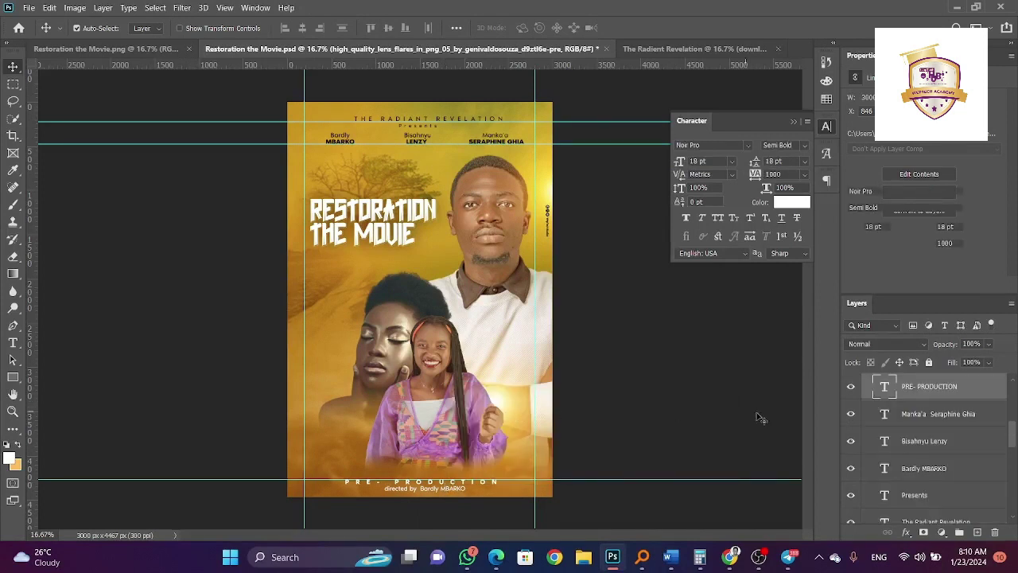
{"action": "scroll", "coordinate": [959, 427], "scroll_direction": "up", "scroll_amount": 2}
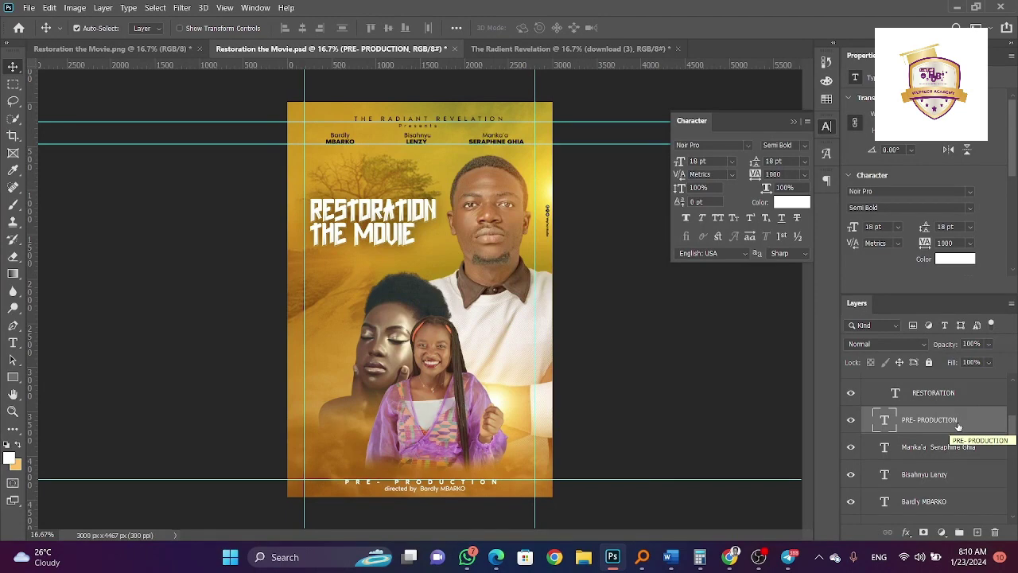
{"action": "left_click_drag", "start_coordinate": [958, 427], "coordinate": [419, 440]}
Reduce the PRE- PRODUCTION text size to 14 pt
{"action": "left_click", "coordinate": [731, 162]}
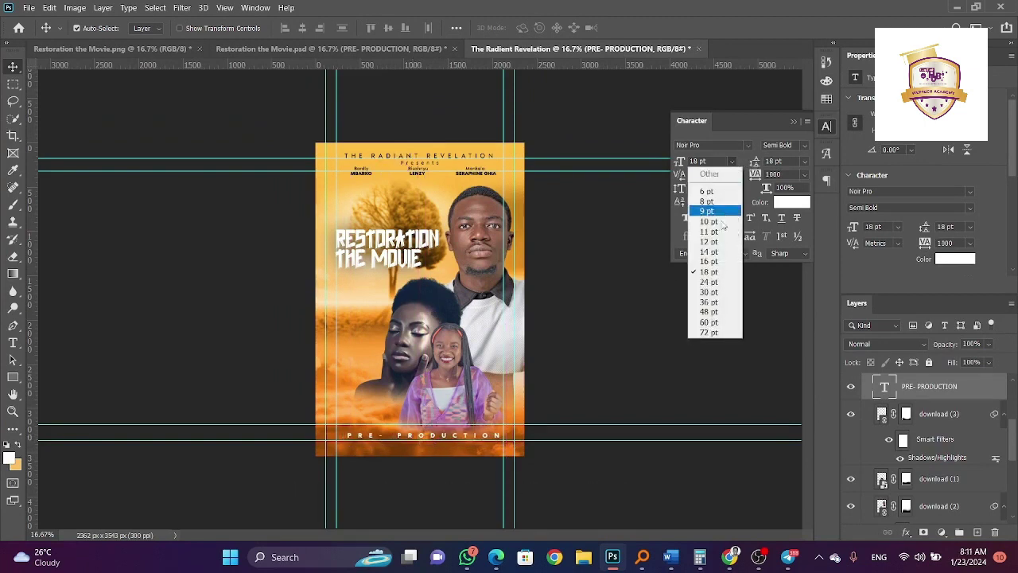
{"action": "left_click", "coordinate": [712, 261]}
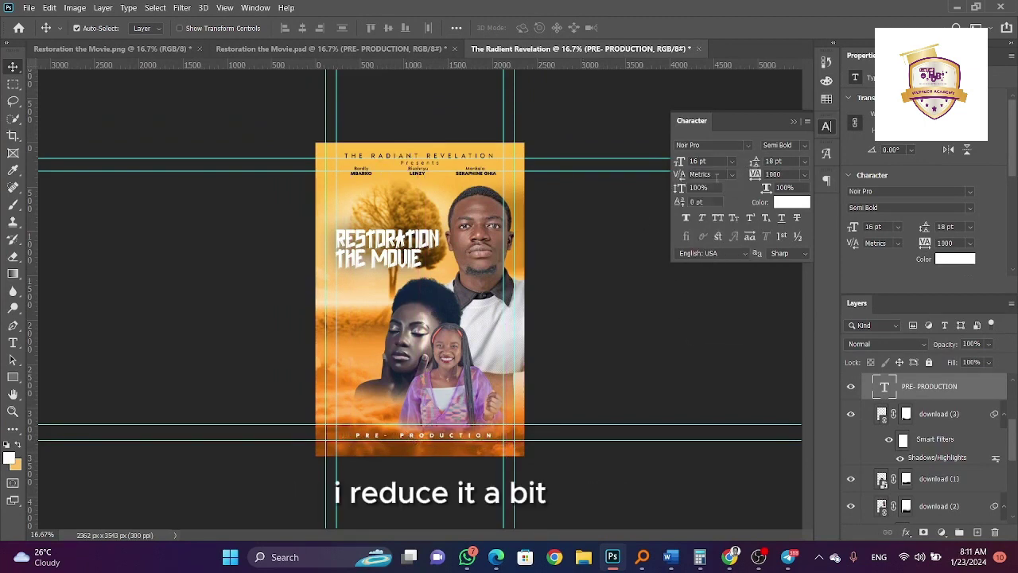
{"action": "left_click", "coordinate": [731, 161]}
{"action": "left_click", "coordinate": [696, 263]}
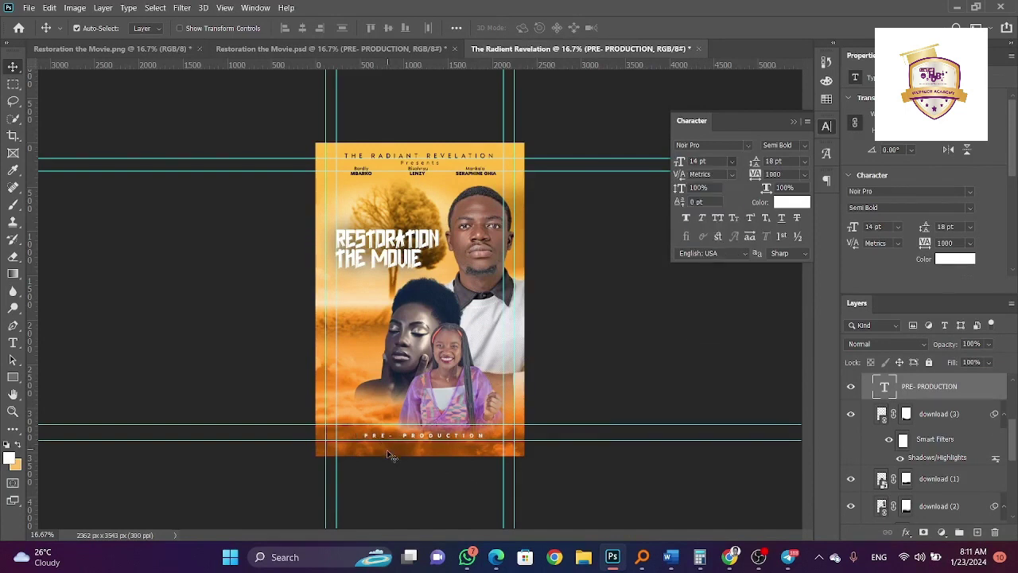
Copy the director credit text layer from Restoration the Movie.psd into The Radient Revelation, directly beneath the PRE- PRODUCTION line
{"action": "left_click", "coordinate": [416, 50]}
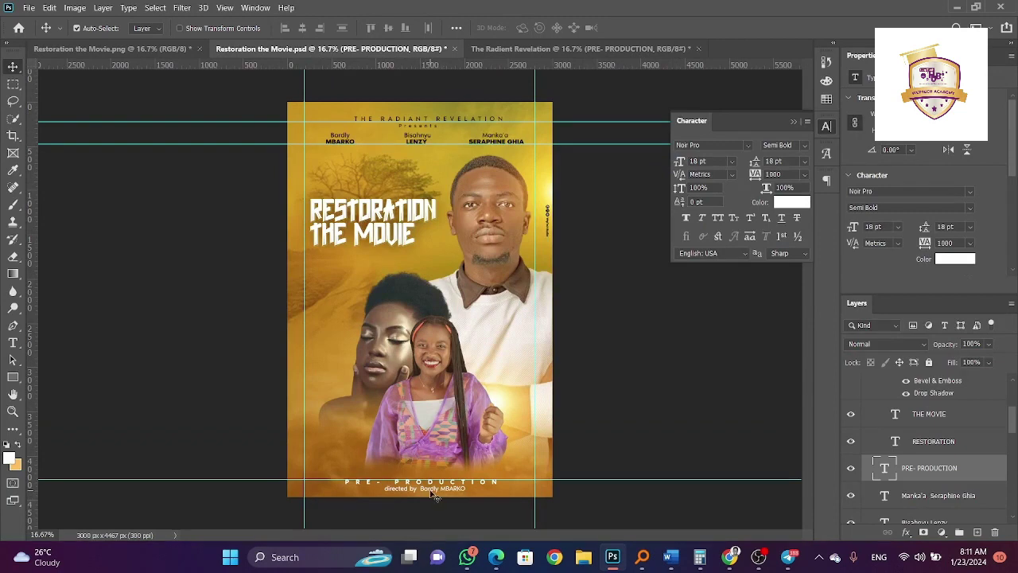
{"action": "left_click_drag", "start_coordinate": [434, 494], "coordinate": [463, 150]}
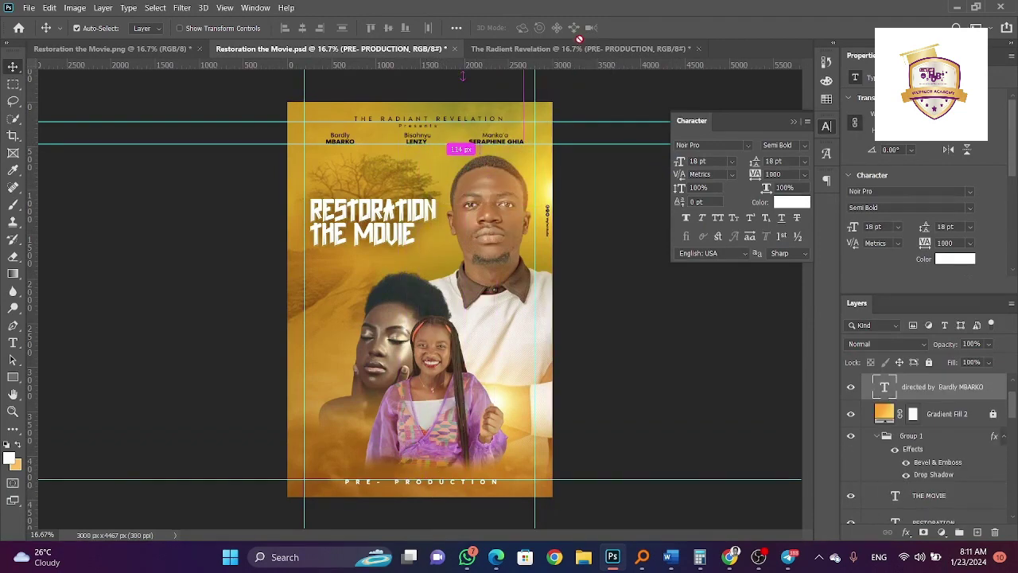
{"action": "left_click_drag", "start_coordinate": [462, 76], "coordinate": [457, 393]}
{"action": "left_click_drag", "start_coordinate": [415, 452], "coordinate": [419, 448]}
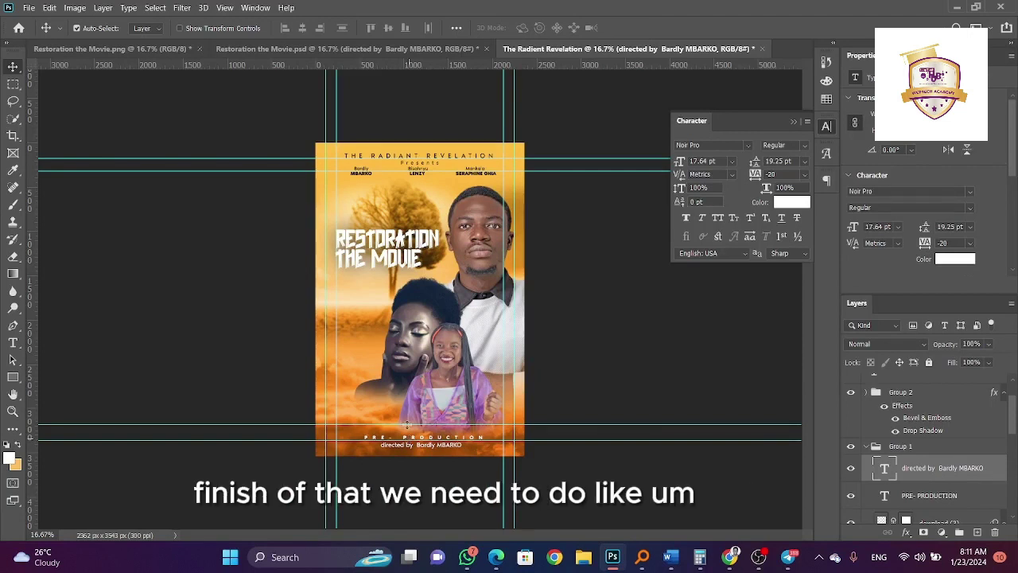
Start placing an embedded image and copy high_quality_lens_flares_in_png_05_by_genivaldosouza_d9ztl6e-pre.jpg from the Downloads folder
{"action": "left_click", "coordinate": [29, 7]}
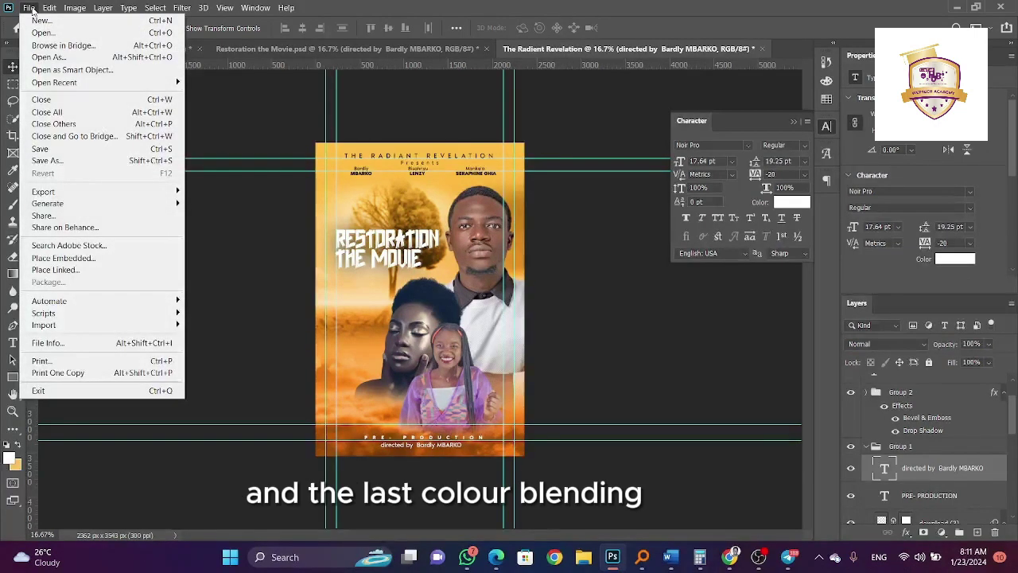
{"action": "left_click", "coordinate": [64, 258]}
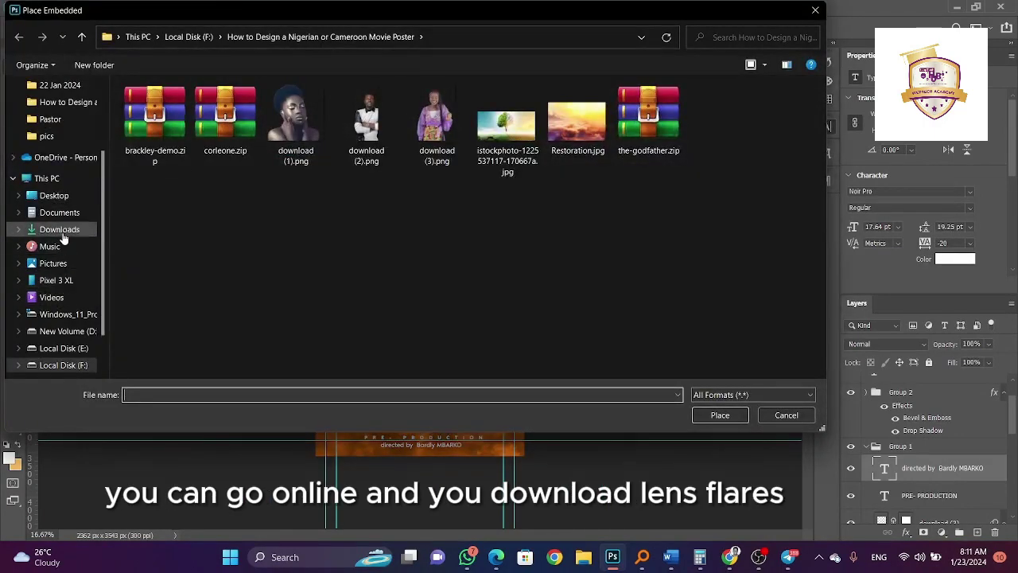
{"action": "left_click", "coordinate": [60, 229]}
{"action": "scroll", "coordinate": [306, 211], "scroll_direction": "down", "scroll_amount": 3}
{"action": "scroll", "coordinate": [307, 210], "scroll_direction": "down", "scroll_amount": 20}
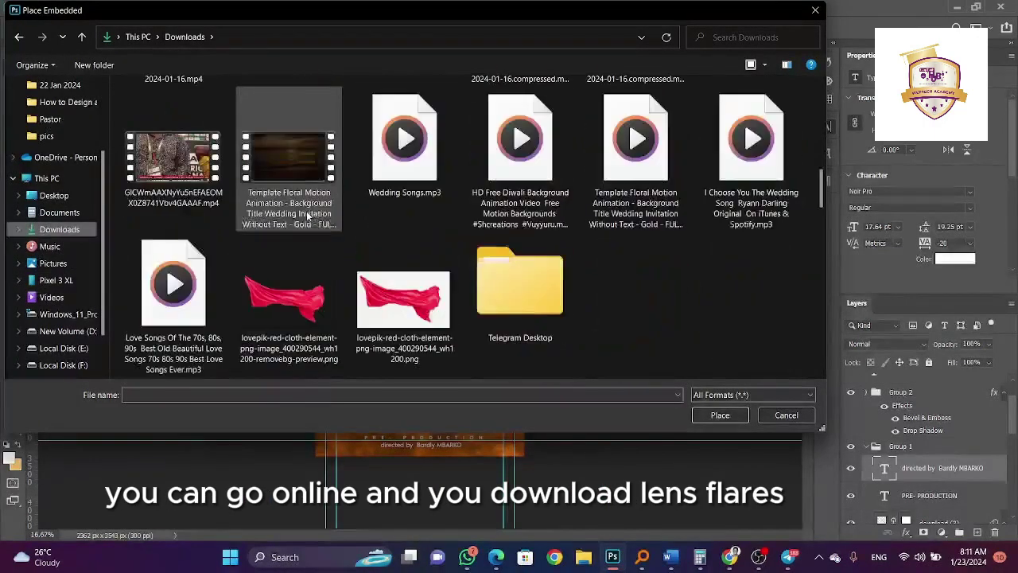
{"action": "scroll", "coordinate": [307, 217], "scroll_direction": "down", "scroll_amount": 15}
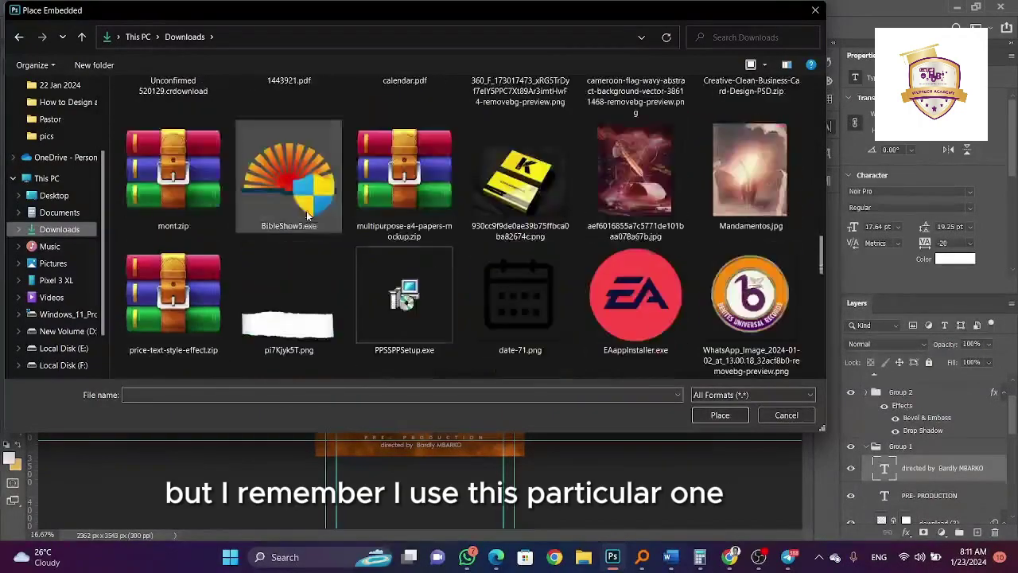
{"action": "scroll", "coordinate": [330, 208], "scroll_direction": "down", "scroll_amount": 15}
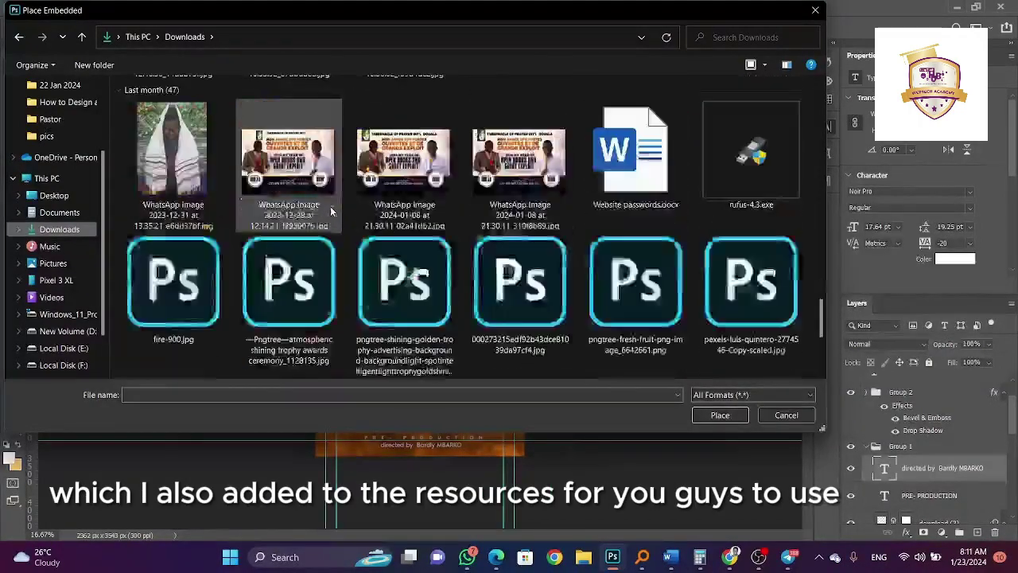
{"action": "scroll", "coordinate": [333, 211], "scroll_direction": "up", "scroll_amount": 3}
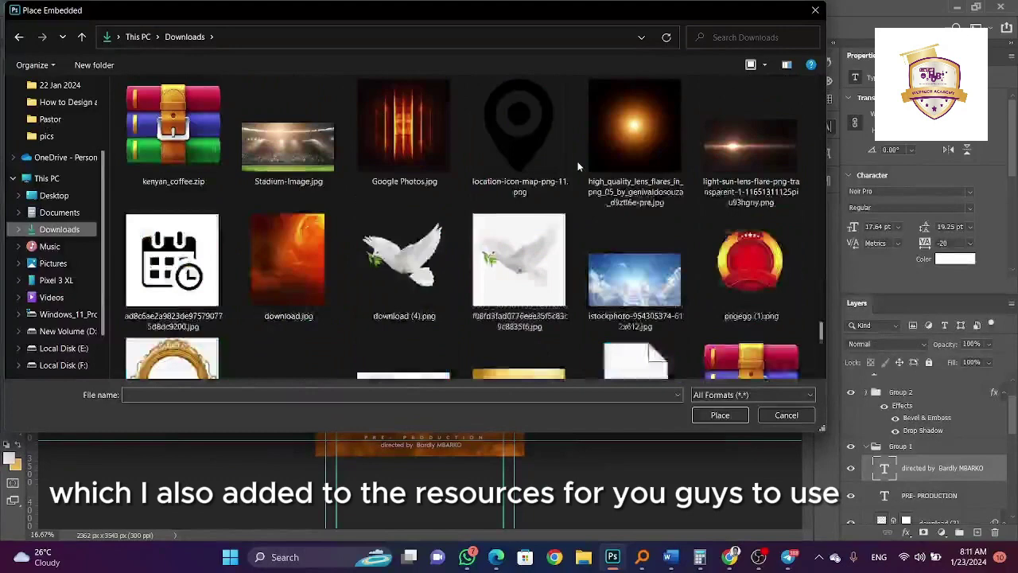
{"action": "left_click", "coordinate": [627, 153]}
{"action": "right_click", "coordinate": [626, 153]}
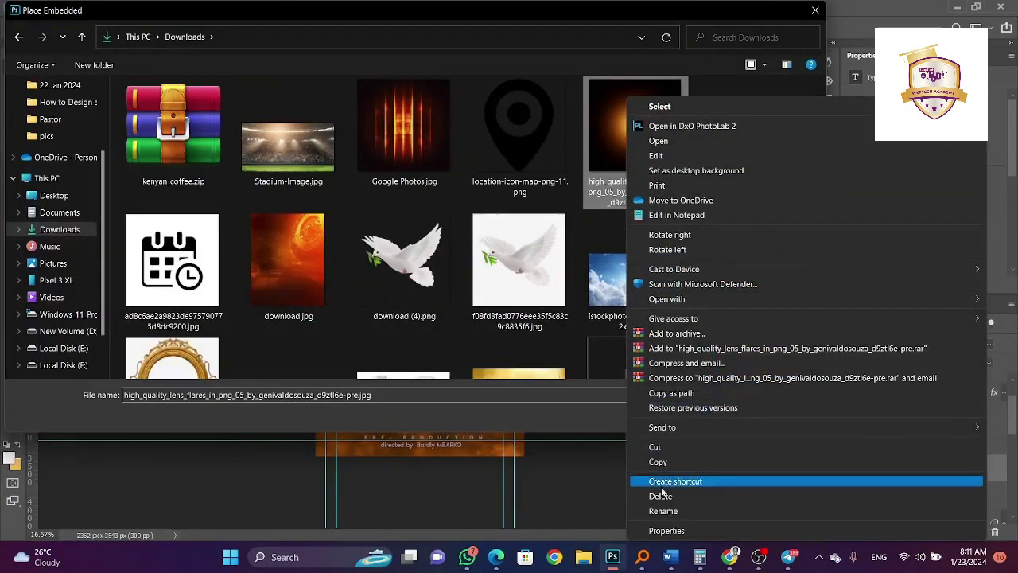
{"action": "left_click", "coordinate": [663, 461]}
Paste the copied lens flare image into the How to Design a Nigerian or Cameroon Movie Poster folder on Local Disk (F:)
{"action": "left_click", "coordinate": [57, 331]}
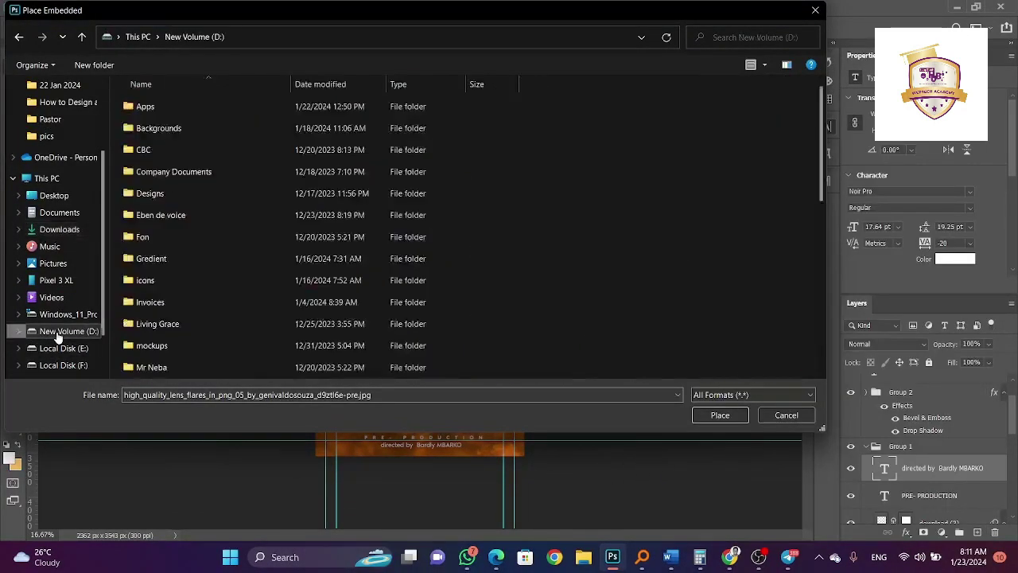
{"action": "left_click", "coordinate": [58, 365]}
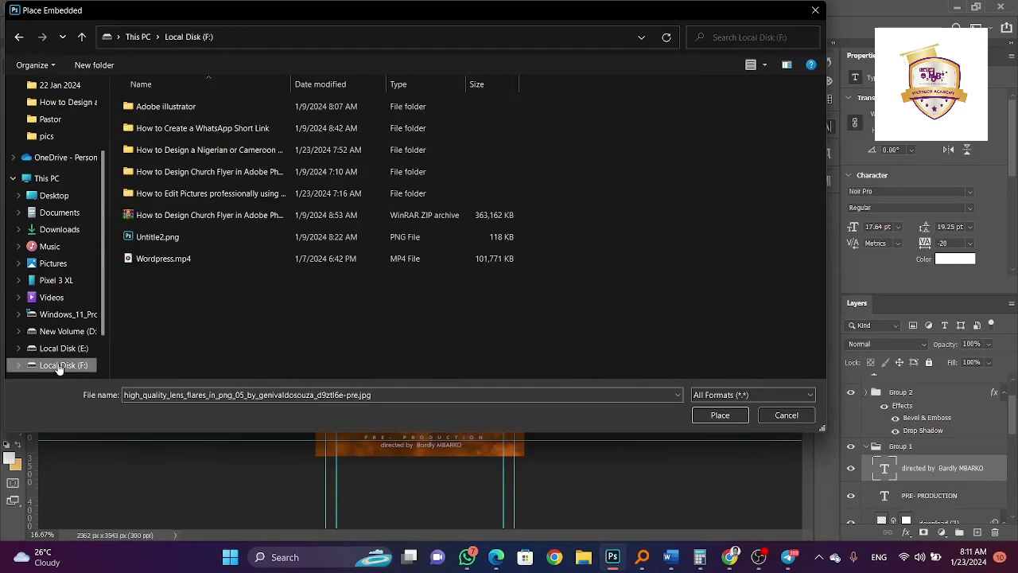
{"action": "double_click", "coordinate": [191, 152]}
{"action": "key", "text": "ctrl+v"}
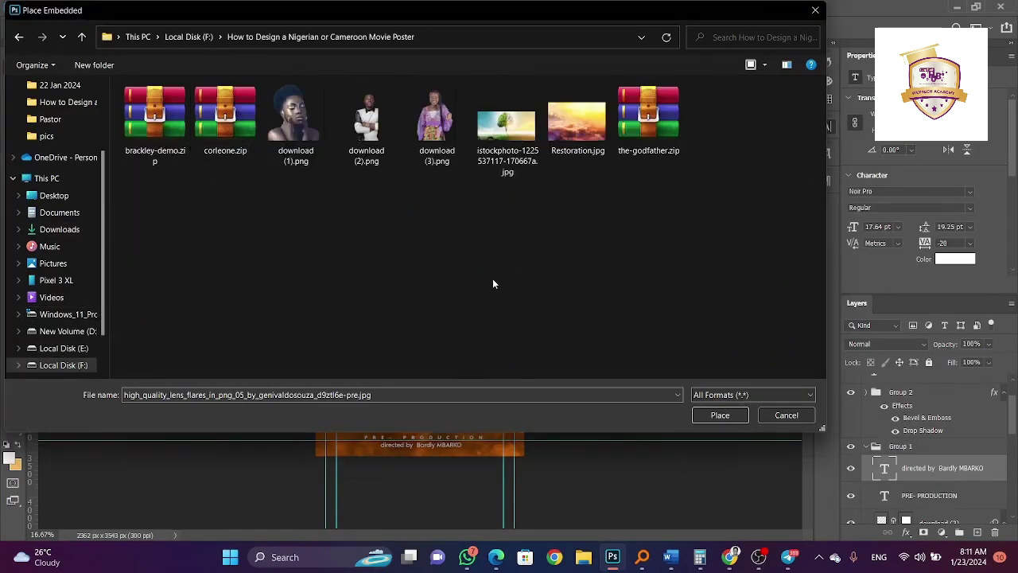
Place the lens flare image scaled to about 13.5% over the girl's raised hand, and stack its layer directly above download (2)
{"action": "left_click", "coordinate": [720, 416]}
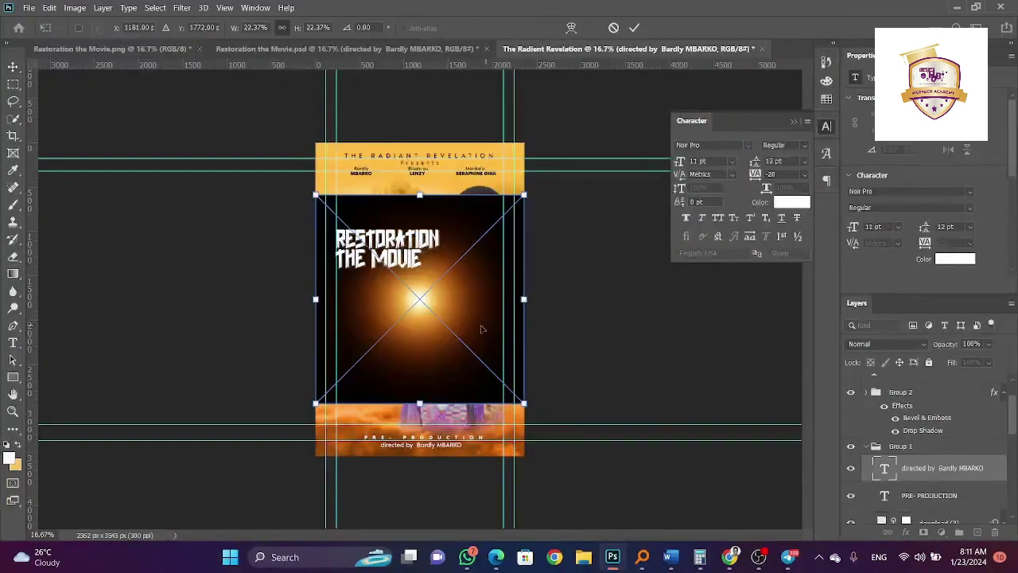
{"action": "left_click_drag", "start_coordinate": [336, 209], "coordinate": [420, 292]}
{"action": "left_click_drag", "start_coordinate": [481, 381], "coordinate": [489, 408]}
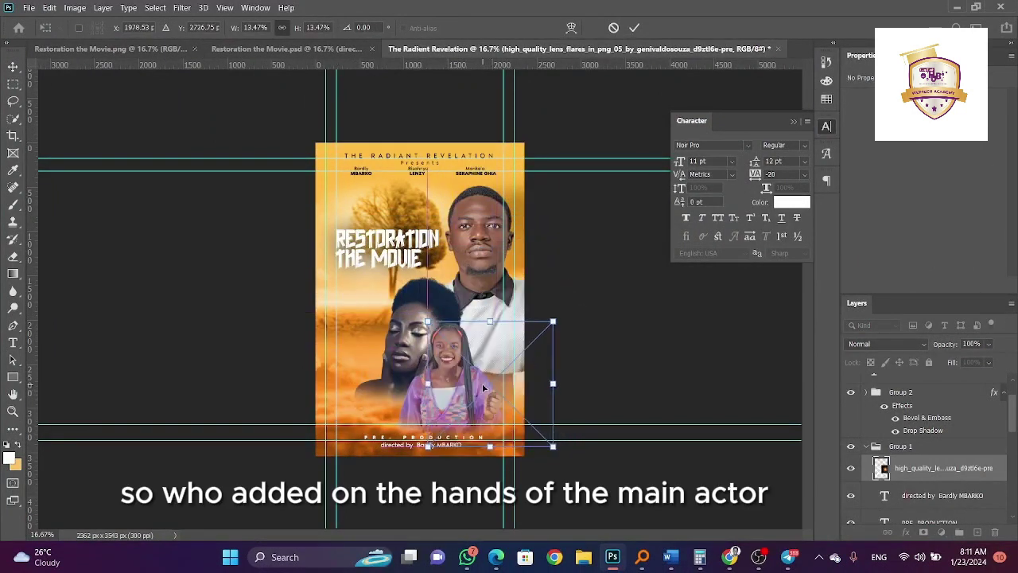
{"action": "key", "text": "Return"}
{"action": "left_click_drag", "start_coordinate": [905, 469], "coordinate": [879, 388]}
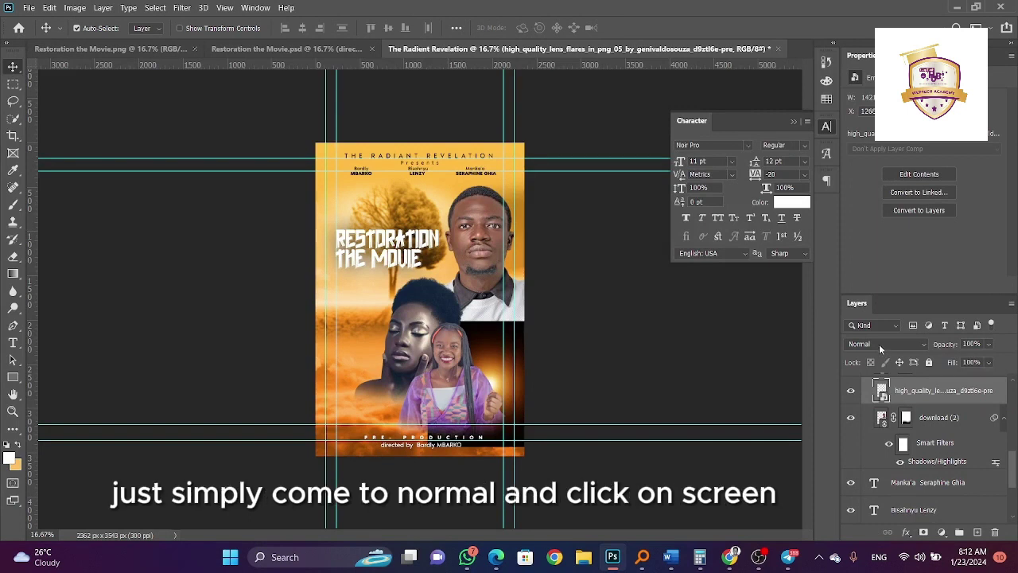
Set the lens flare layer's blend mode to Screen and duplicate it, placing the copy at the poster's edge beside the man's face
{"action": "left_click", "coordinate": [878, 344]}
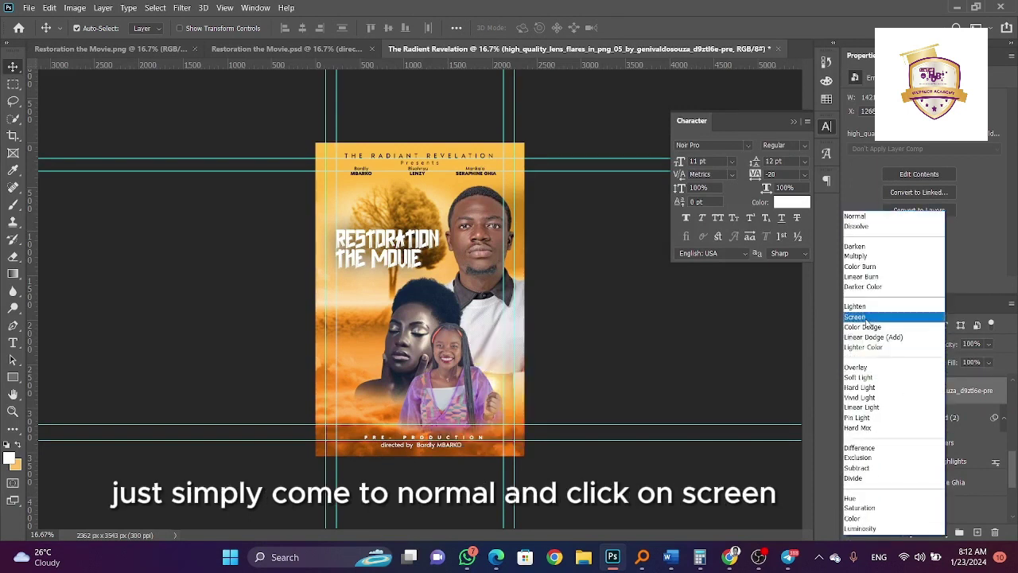
{"action": "left_click", "coordinate": [855, 317]}
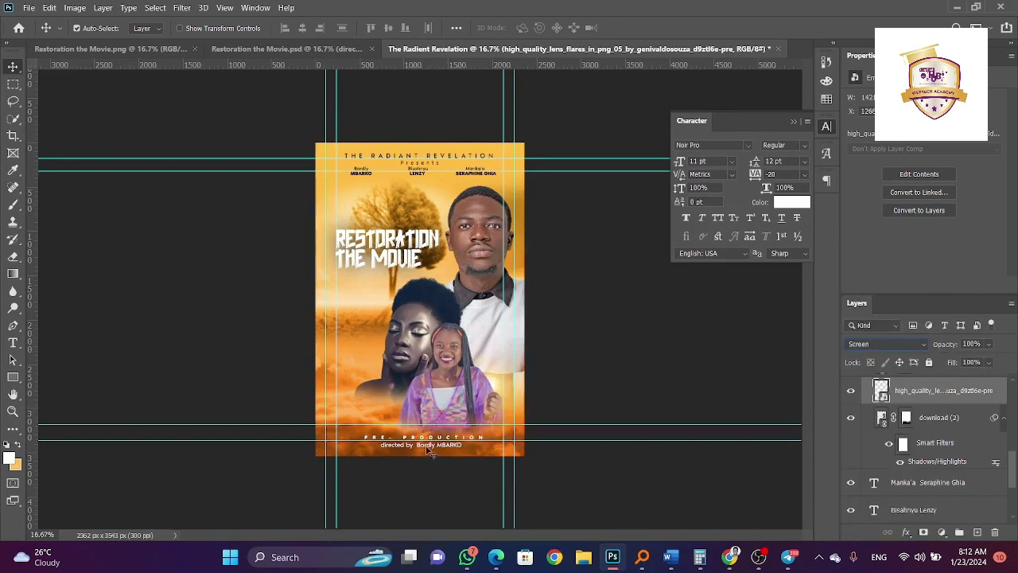
{"action": "key", "text": "ctrl+j"}
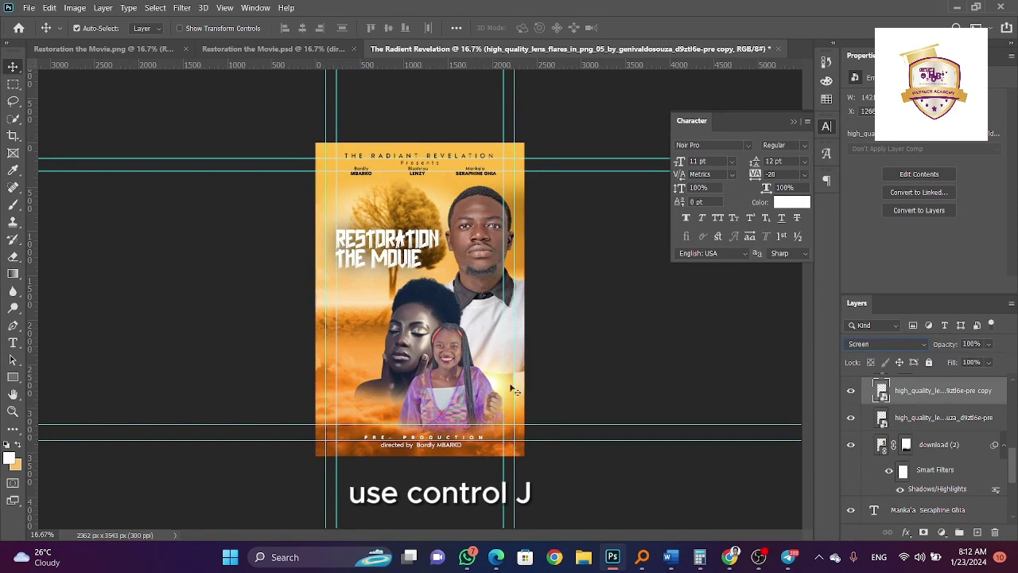
{"action": "left_click_drag", "start_coordinate": [494, 387], "coordinate": [534, 236]}
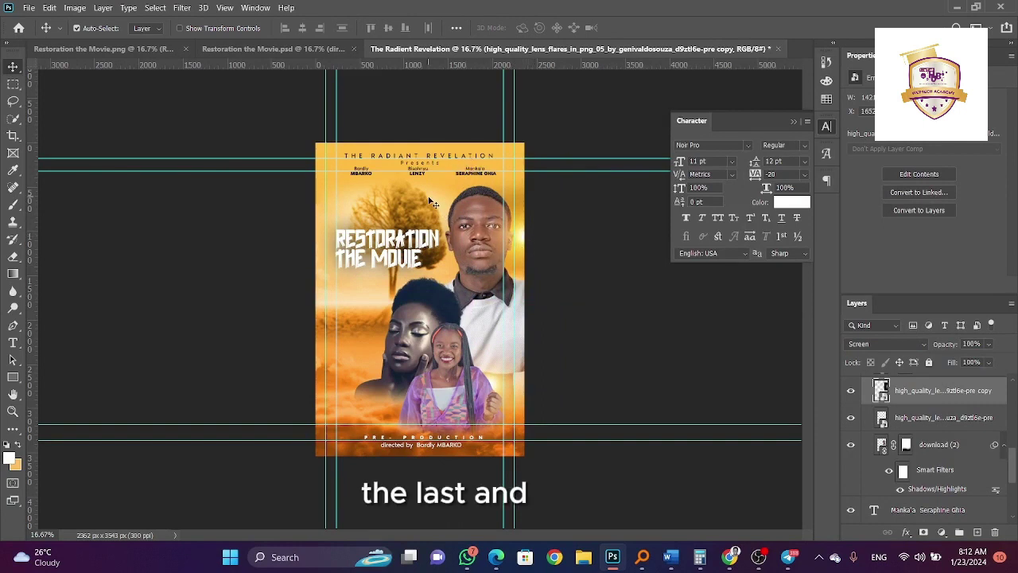
Expand the bACKGROUNDS group and select its Gradient Fill 1 layer
{"action": "scroll", "coordinate": [923, 446], "scroll_direction": "down", "scroll_amount": 3}
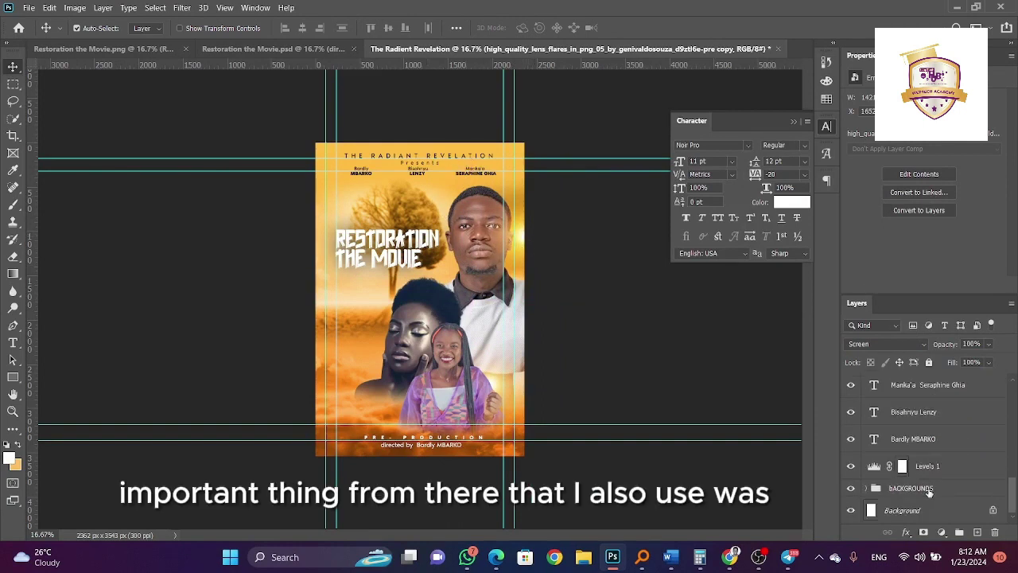
{"action": "left_click", "coordinate": [918, 492]}
{"action": "left_click", "coordinate": [866, 488]}
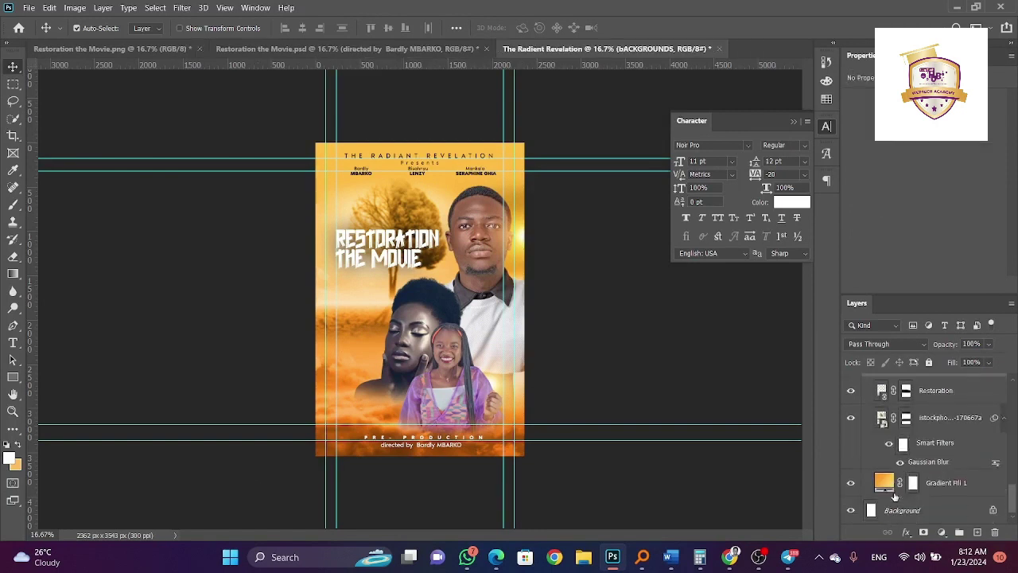
{"action": "left_click", "coordinate": [936, 485]}
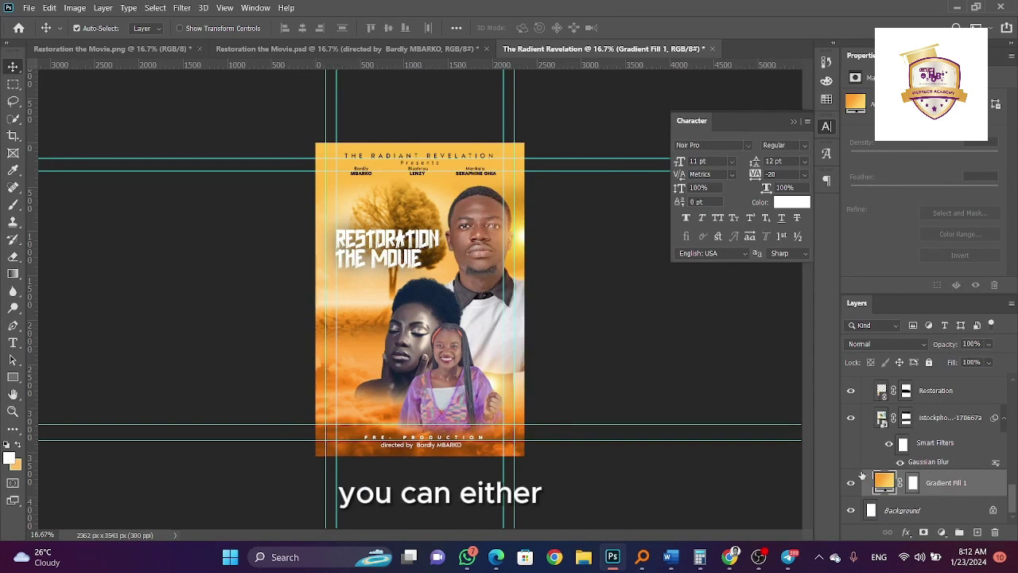
Try Auto Tone on the woman's photo layer, download (1)
{"action": "left_click", "coordinate": [428, 325]}
{"action": "left_click", "coordinate": [73, 6]}
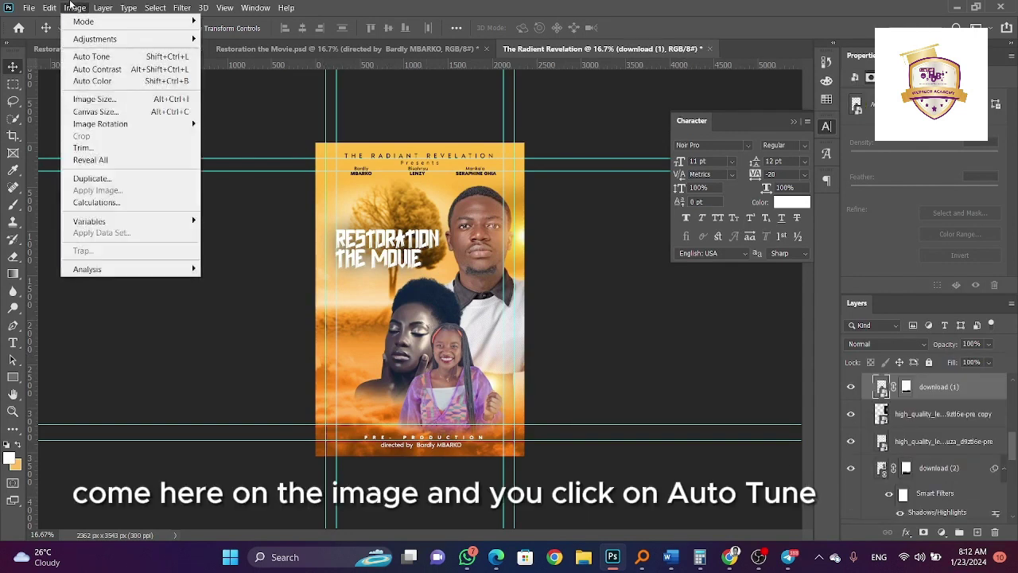
{"action": "left_click", "coordinate": [92, 58]}
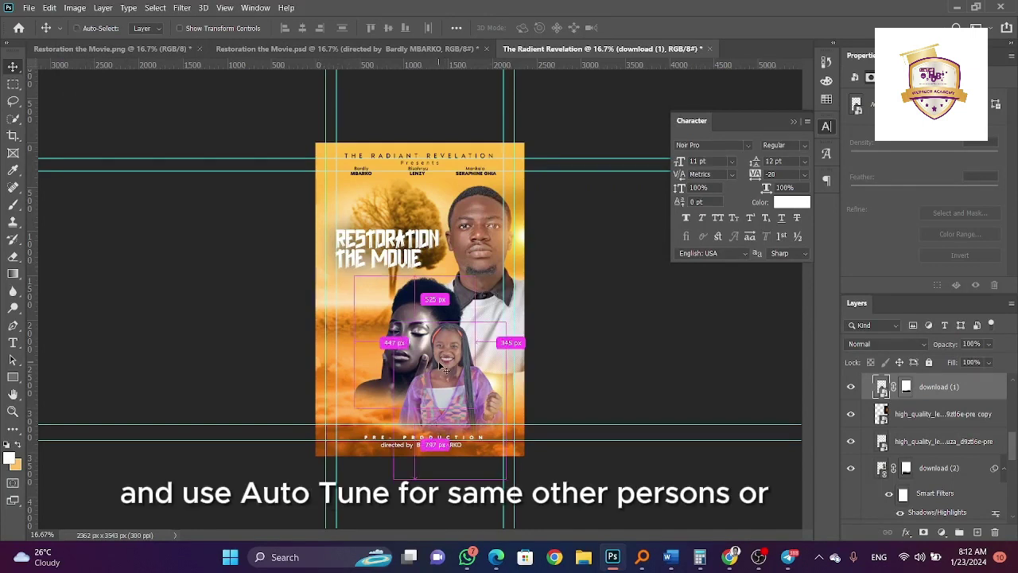
Try a Hue/Saturation hue shift on the girl's photo layer, download (3), and discard the adjustment
{"action": "scroll", "coordinate": [927, 461], "scroll_direction": "down", "scroll_amount": 3}
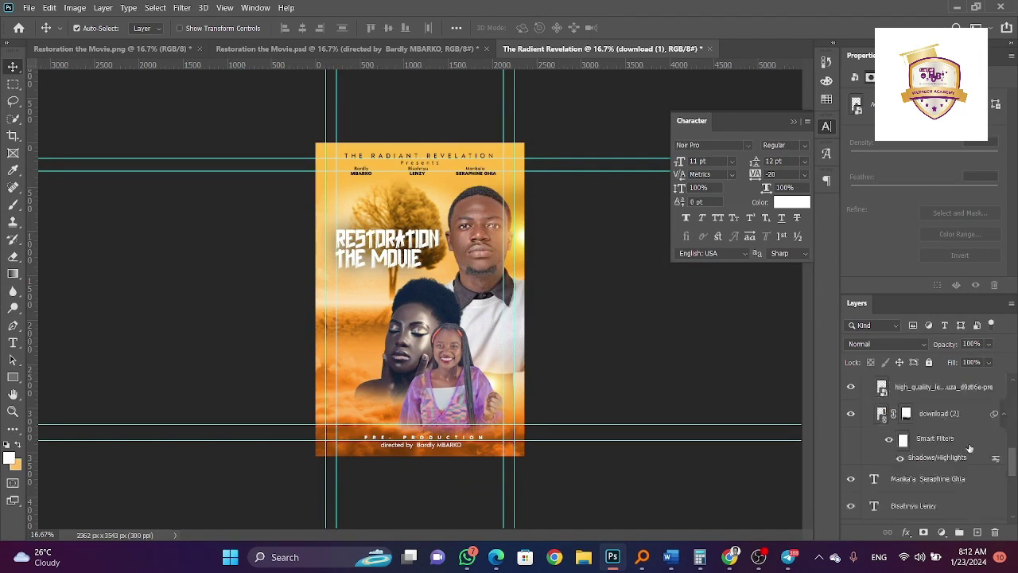
{"action": "left_click", "coordinate": [942, 483]}
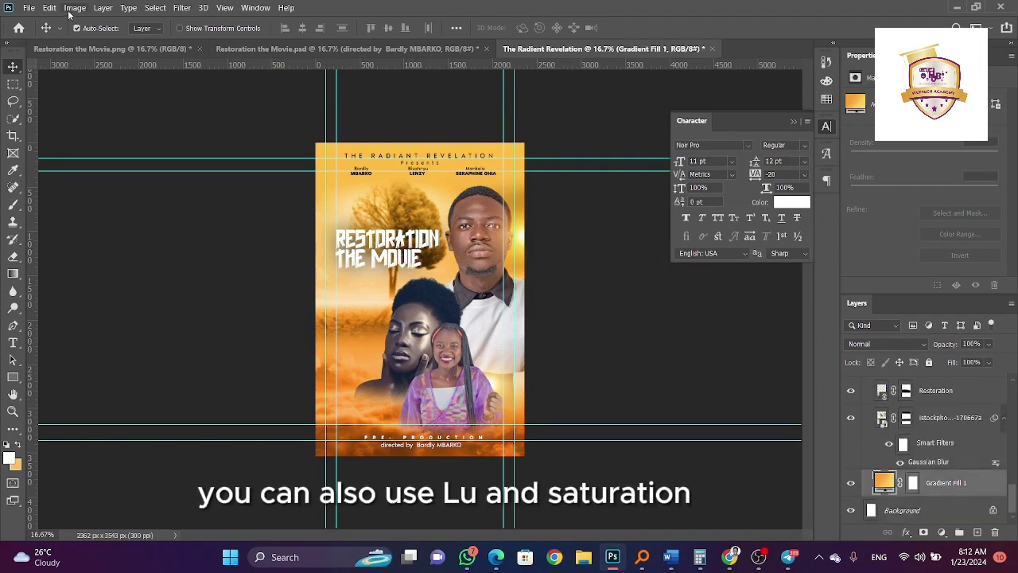
{"action": "left_click", "coordinate": [437, 335]}
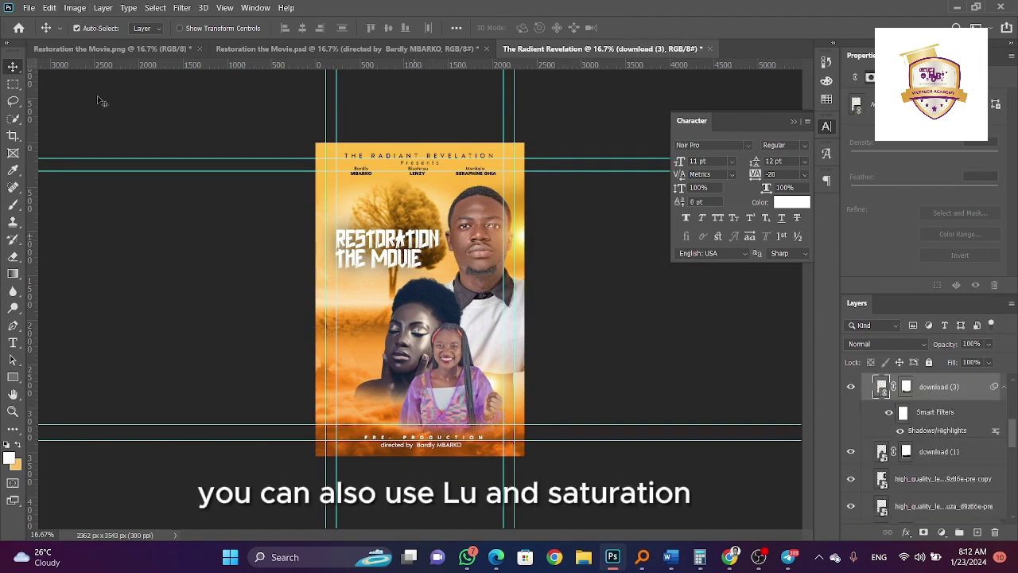
{"action": "left_click", "coordinate": [73, 7]}
{"action": "mouse_move", "coordinate": [85, 39]}
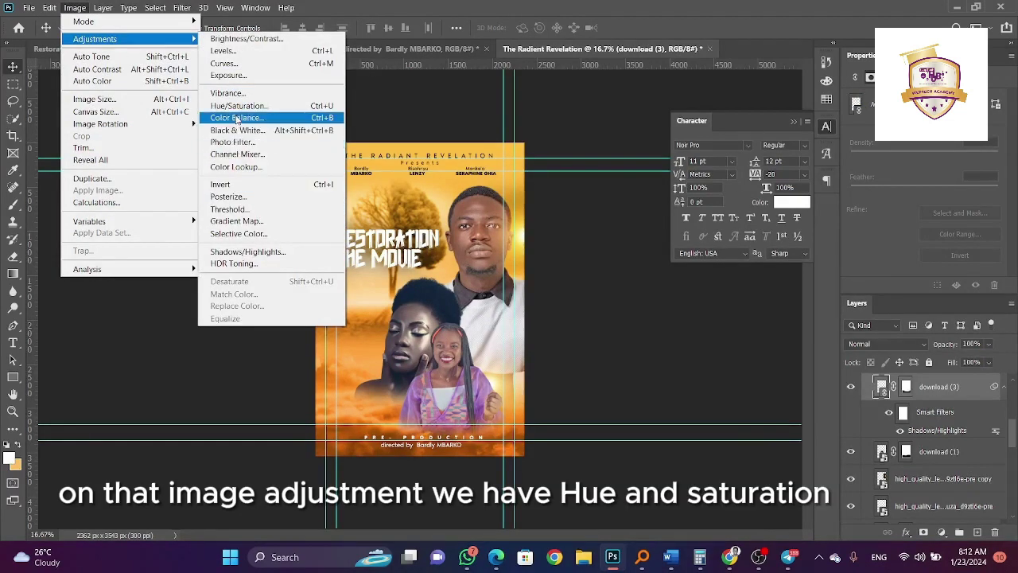
{"action": "left_click", "coordinate": [236, 108]}
{"action": "left_click_drag", "start_coordinate": [413, 82], "coordinate": [547, 82]}
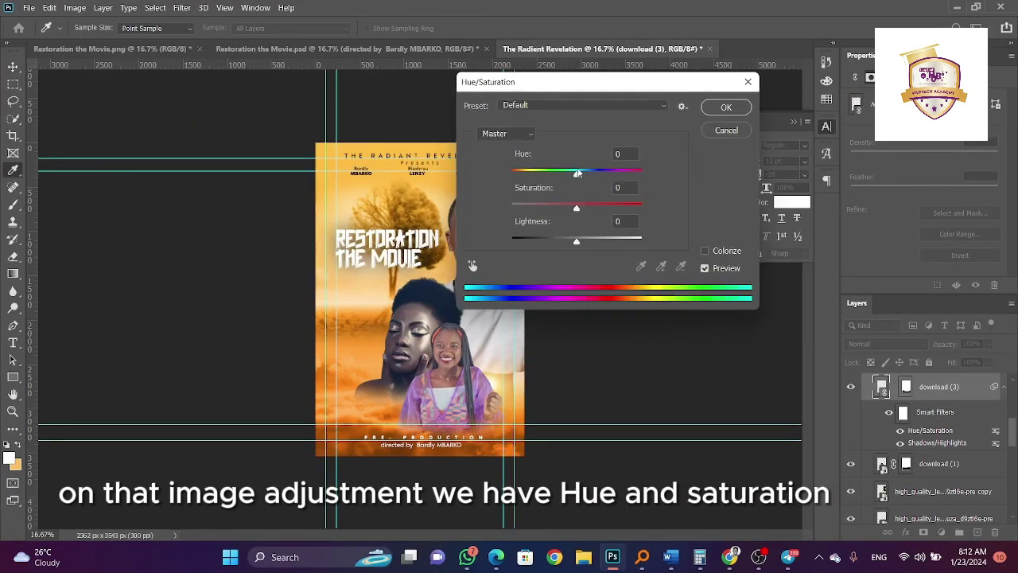
{"action": "left_click_drag", "start_coordinate": [575, 173], "coordinate": [506, 182]}
{"action": "left_click", "coordinate": [736, 131]}
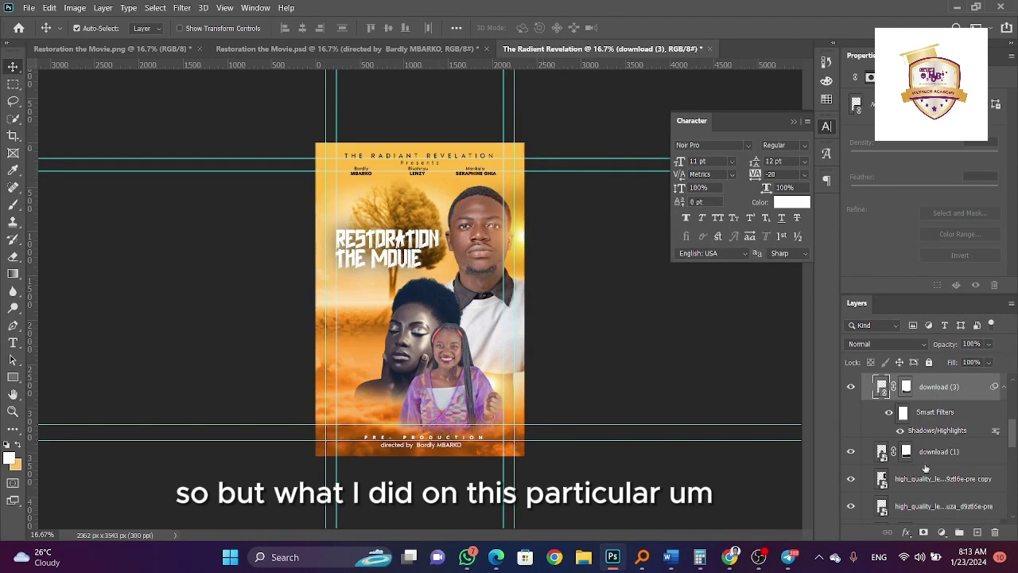
Duplicate the Gradient Fill 1 layer and move the copy to the top of the layer stack
{"action": "scroll", "coordinate": [955, 462], "scroll_direction": "down", "scroll_amount": 5}
{"action": "left_click", "coordinate": [952, 483]}
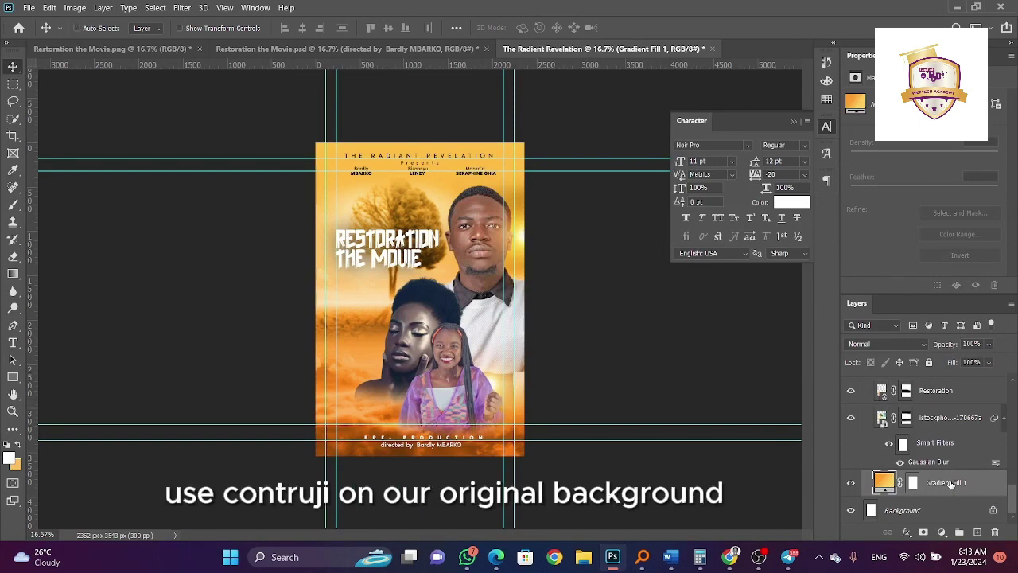
{"action": "key", "text": "ctrl+j"}
{"action": "left_click_drag", "start_coordinate": [952, 485], "coordinate": [930, 384]}
Set the top gradient fill copy's blend mode to Overlay and reduce its fill to 28%
{"action": "left_click", "coordinate": [886, 346]}
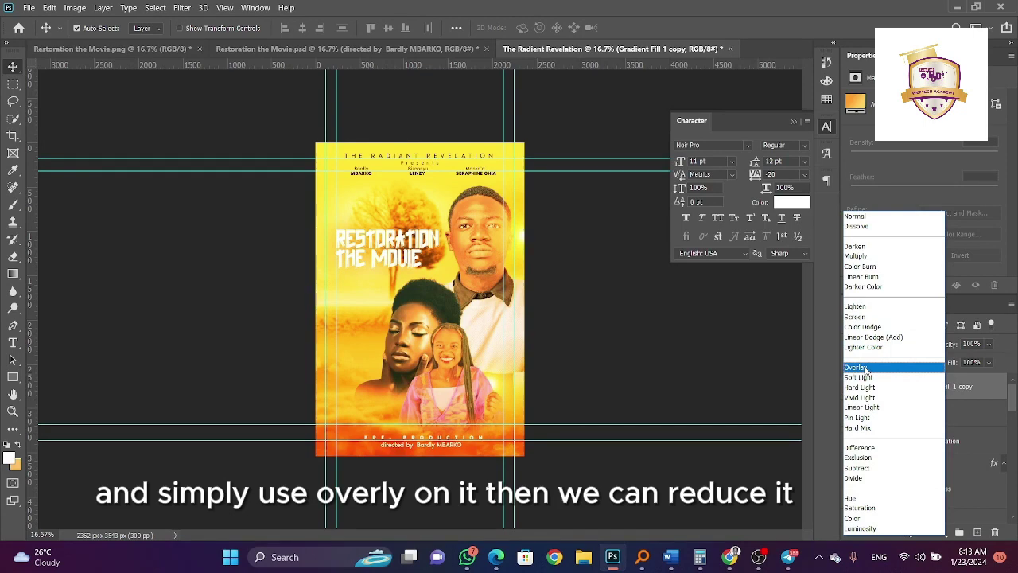
{"action": "left_click", "coordinate": [865, 368]}
{"action": "left_click", "coordinate": [984, 364]}
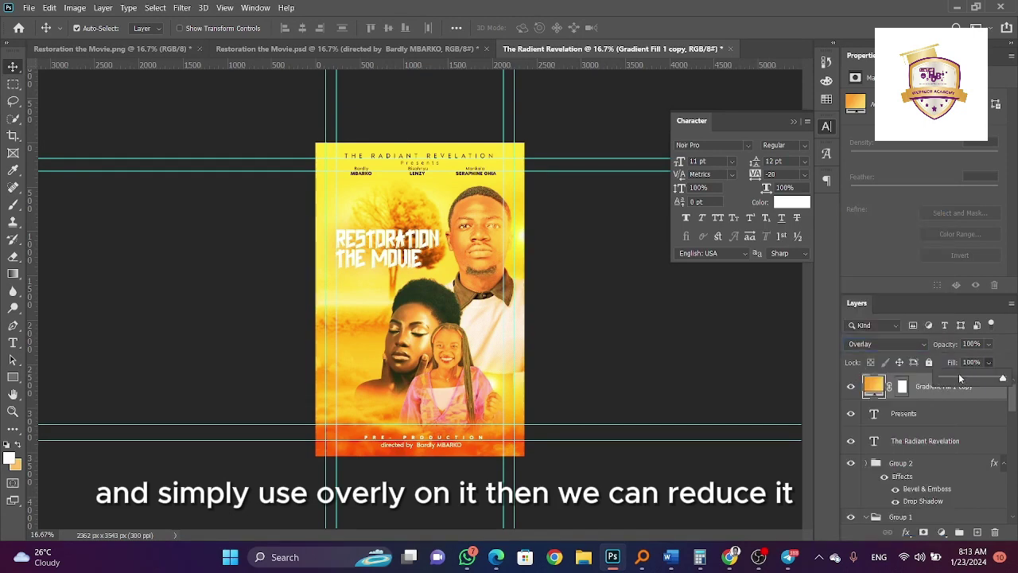
{"action": "left_click", "coordinate": [954, 380]}
{"action": "left_click_drag", "start_coordinate": [955, 380], "coordinate": [960, 379]}
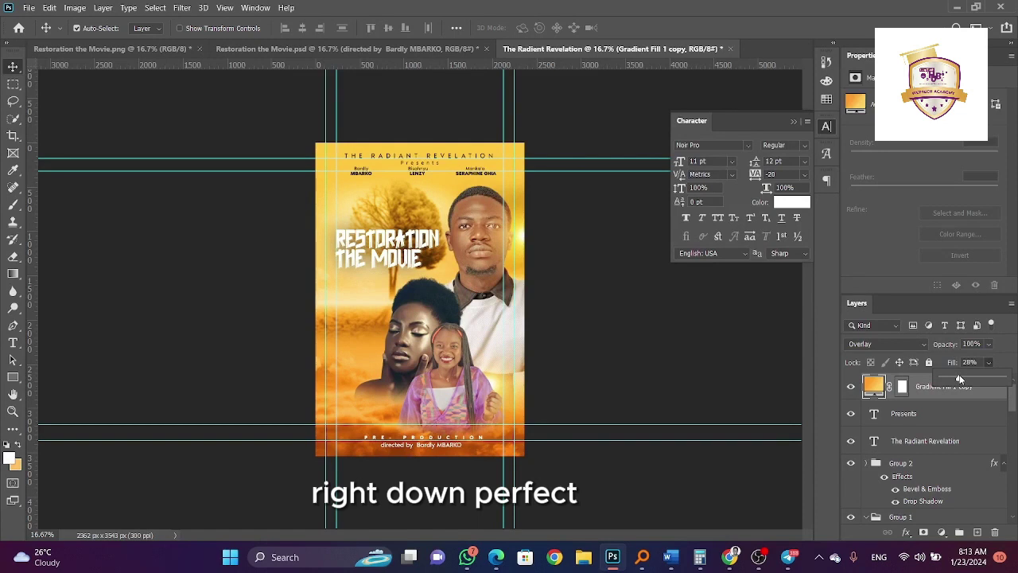
{"action": "left_click", "coordinate": [930, 386]}
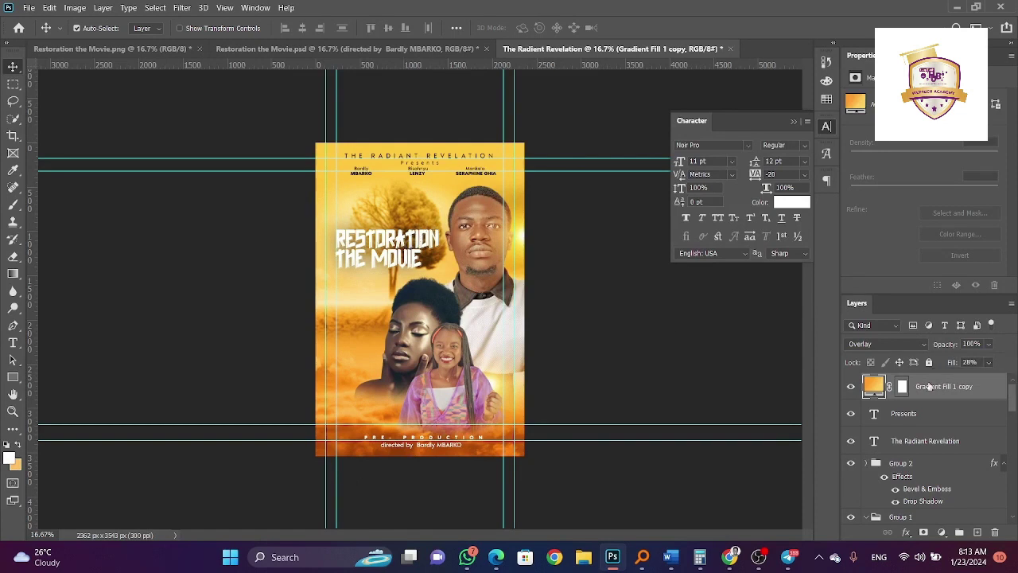
Change the drop shadow of the movie title's group to Normal blend mode with an 11% spread
{"action": "right_click", "coordinate": [390, 244]}
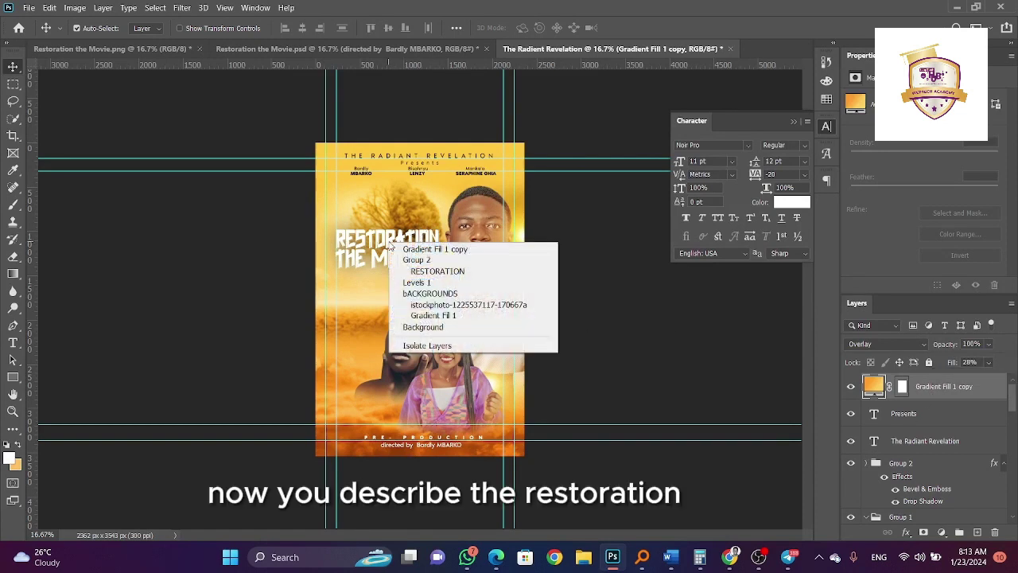
{"action": "left_click", "coordinate": [415, 261]}
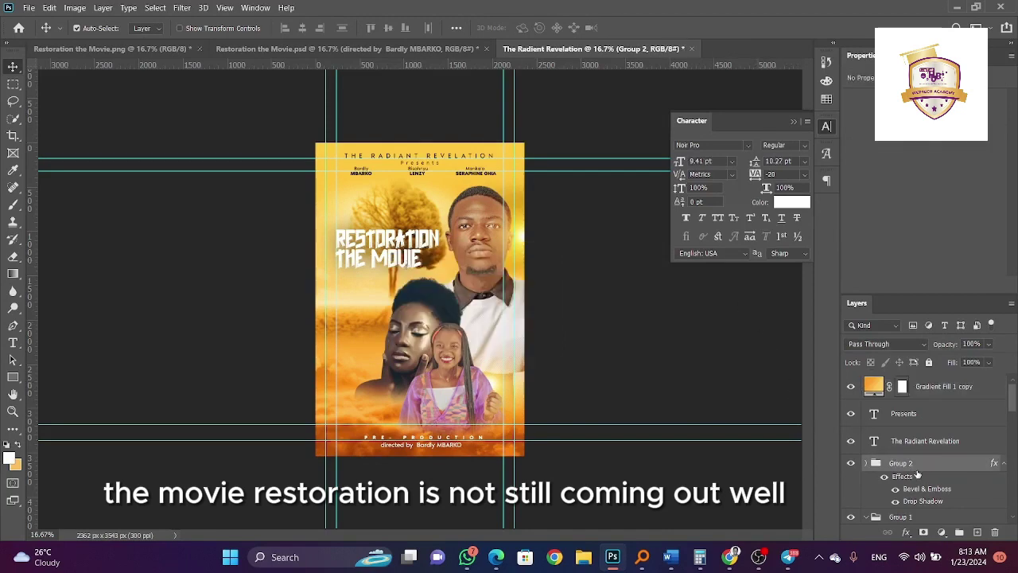
{"action": "double_click", "coordinate": [903, 476]}
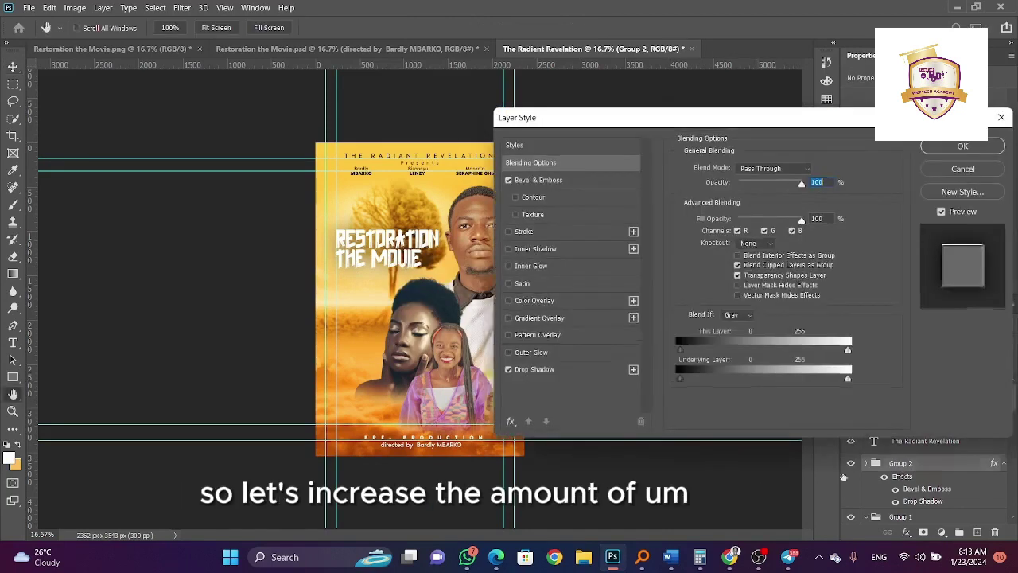
{"action": "left_click", "coordinate": [612, 370]}
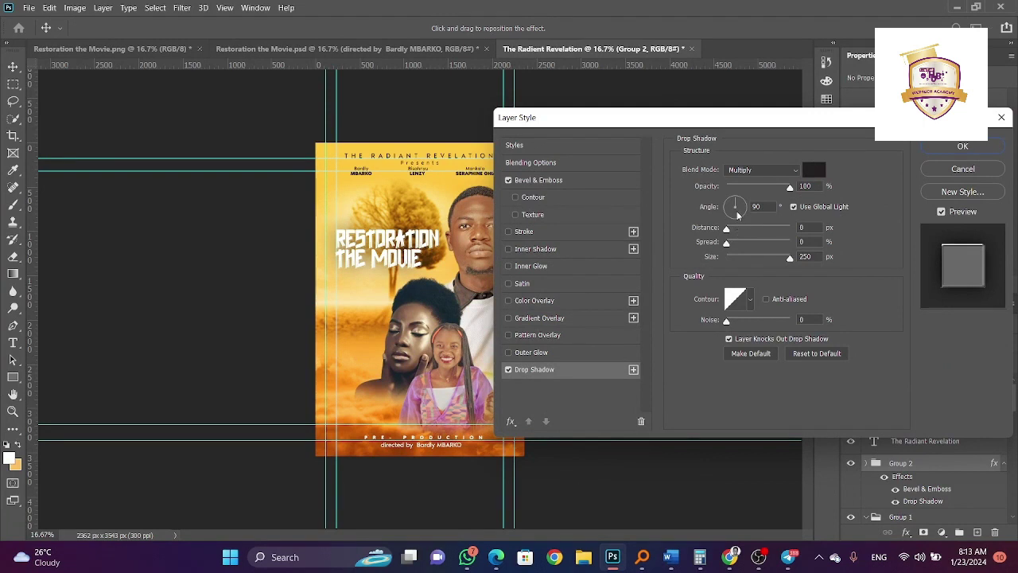
{"action": "left_click", "coordinate": [762, 169]}
{"action": "left_click", "coordinate": [744, 167]}
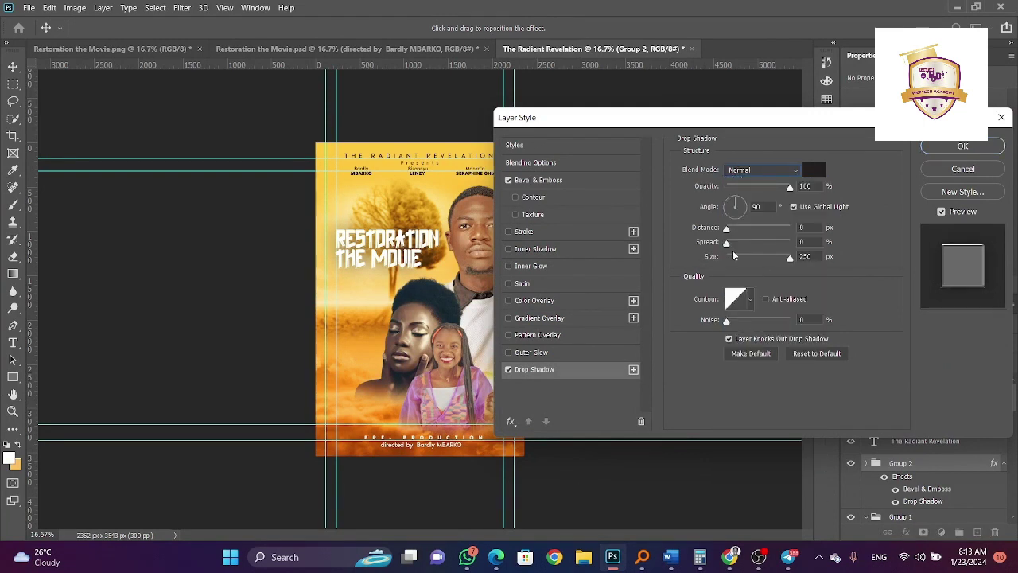
{"action": "left_click_drag", "start_coordinate": [727, 242], "coordinate": [733, 245]}
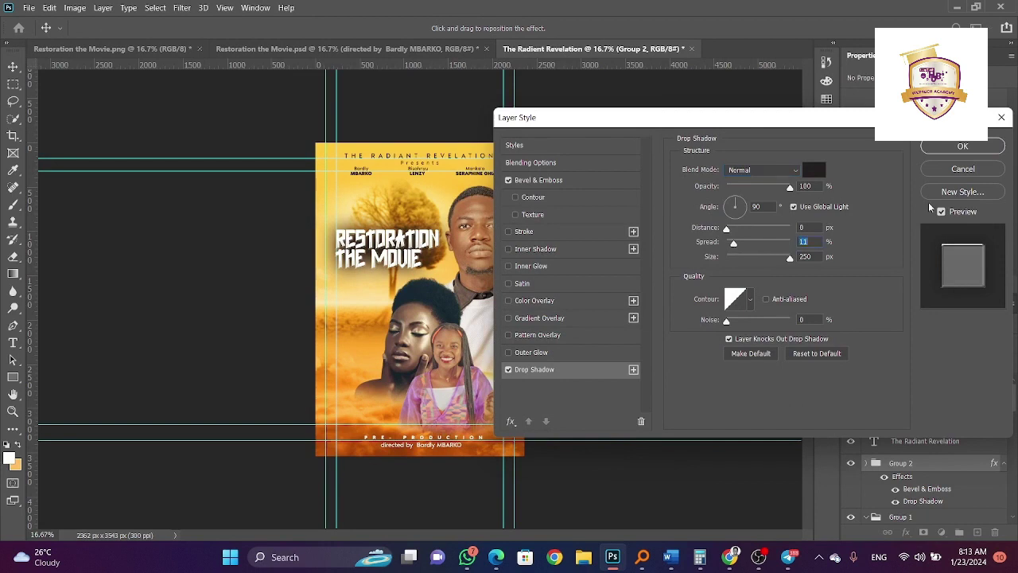
{"action": "left_click", "coordinate": [947, 151]}
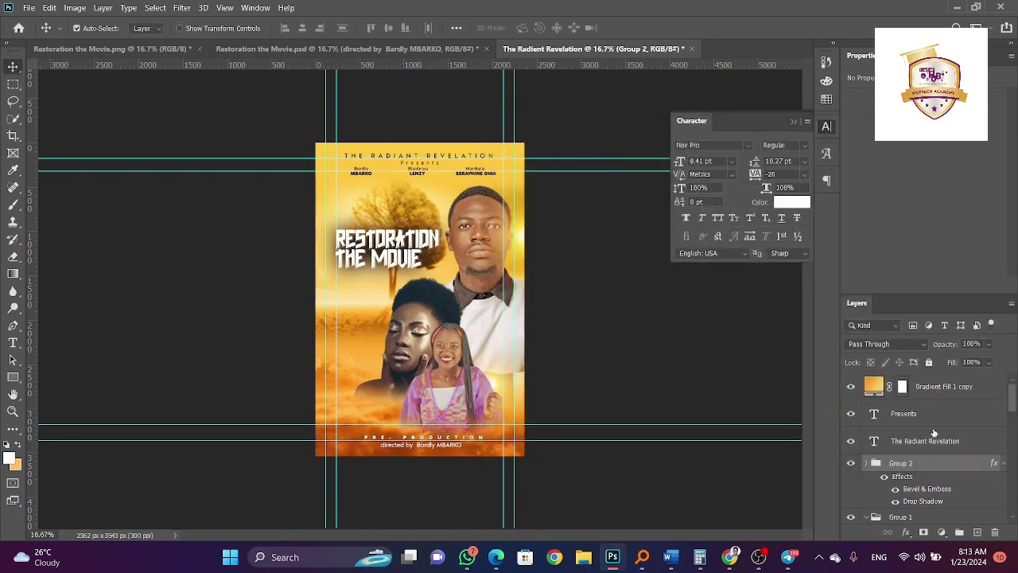
Group all layers from Gradient Fill 1 copy down to Gradient Fill 1, leaving out Background, and duplicate the group
{"action": "left_click", "coordinate": [932, 388]}
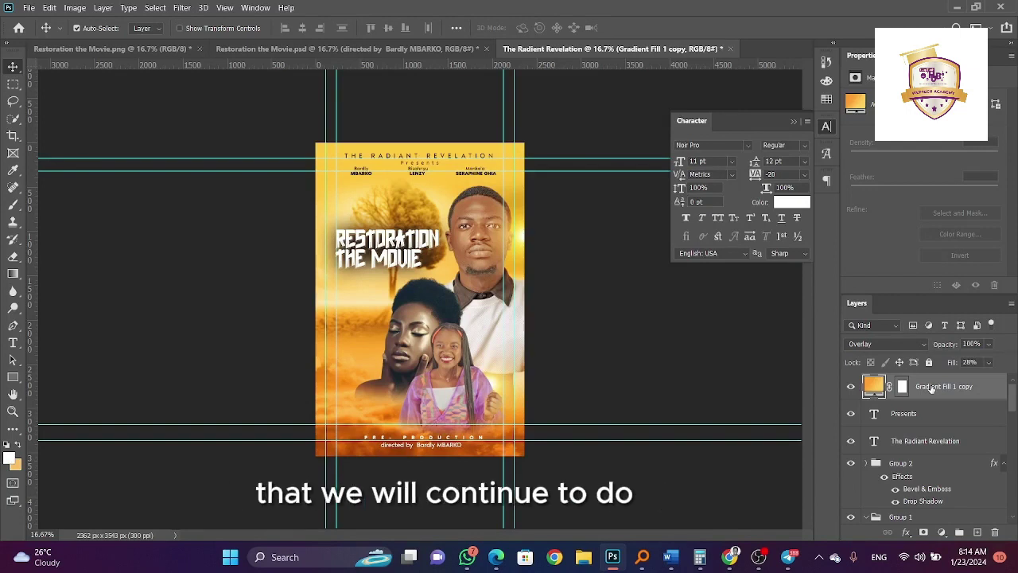
{"action": "scroll", "coordinate": [932, 388], "scroll_direction": "down", "scroll_amount": 5}
{"action": "left_click", "coordinate": [956, 487], "text": "shift"}
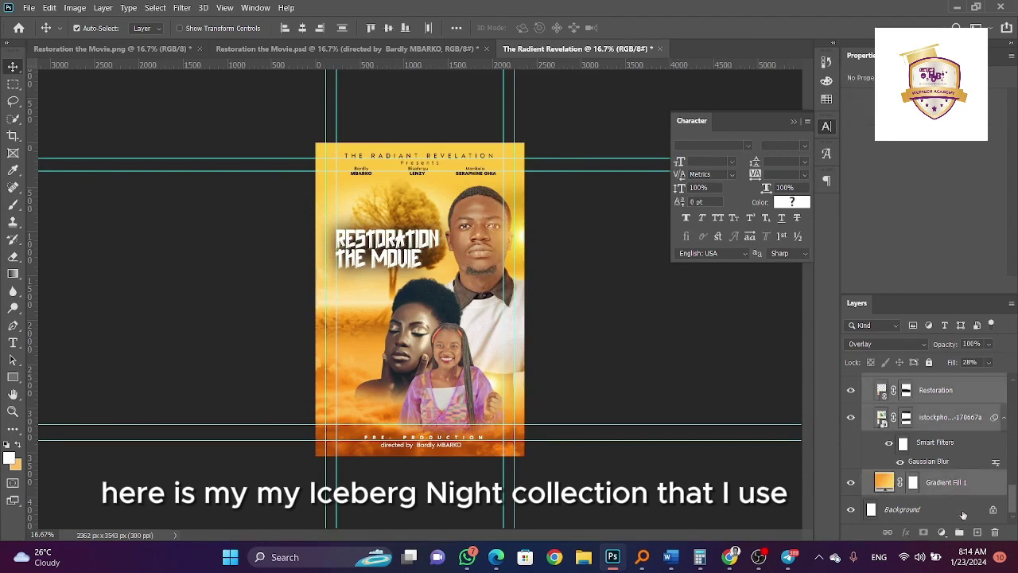
{"action": "key", "text": "ctrl+g"}
{"action": "key", "text": "ctrl+j"}
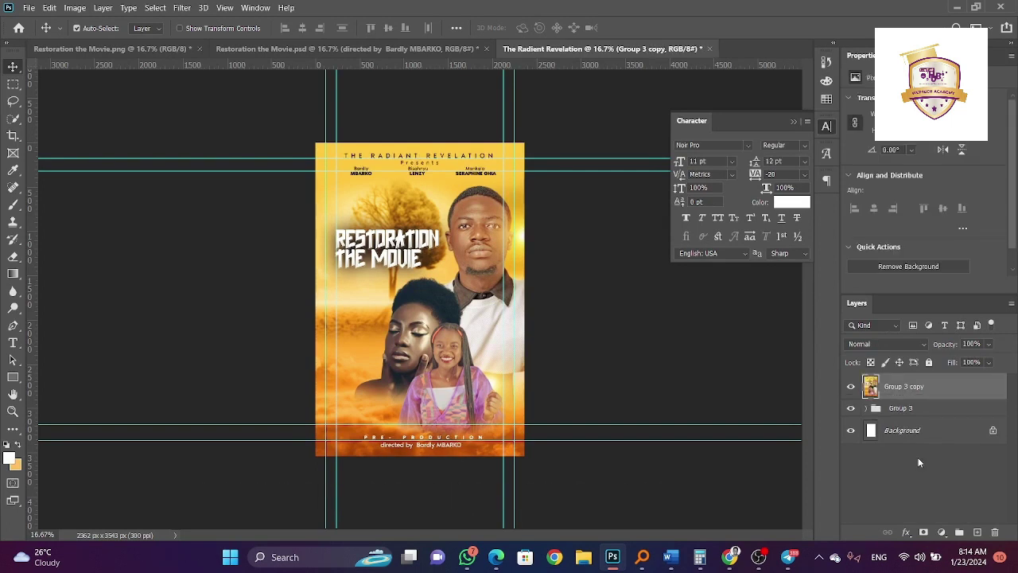
Delete the merged copy of the poster group, and undo both the deletion and the merge
{"action": "key", "text": "Delete"}
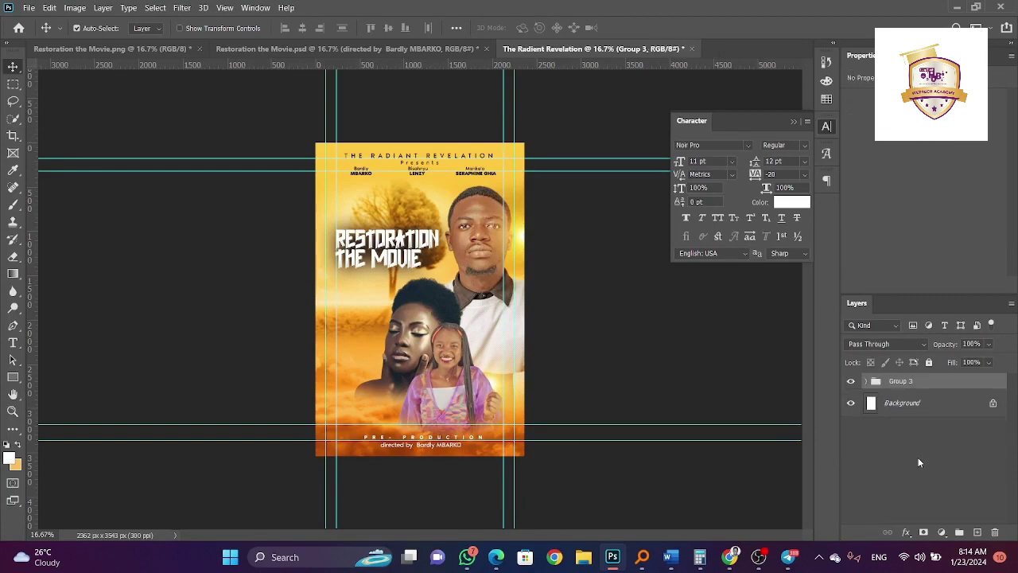
{"action": "key", "text": "ctrl+z"}
{"action": "key", "text": "ctrl+z"}
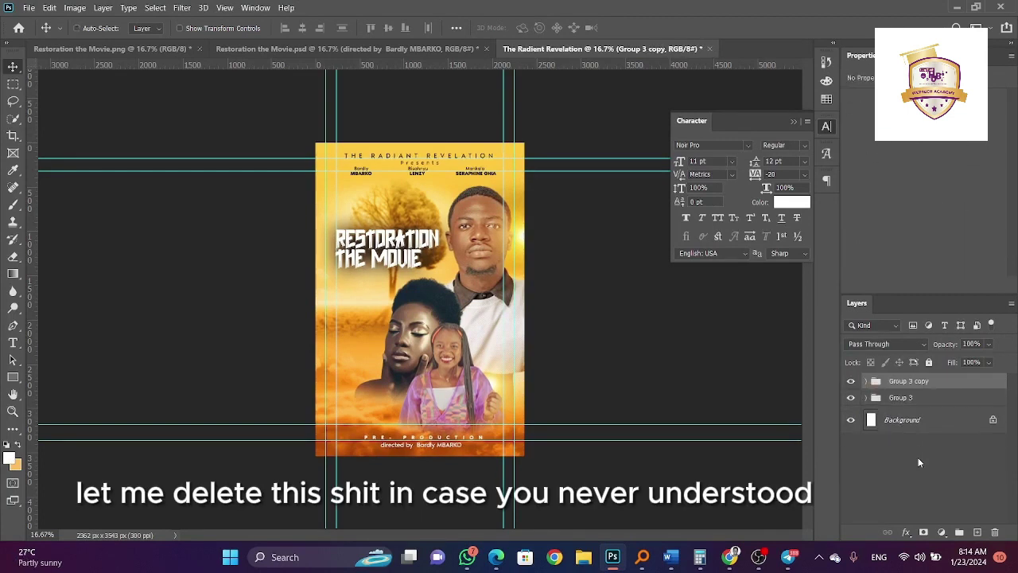
Delete the duplicate poster group and ungroup the original poster group into its separate layers
{"action": "key", "text": "Delete"}
{"action": "key", "text": "ctrl+shift+g"}
{"action": "scroll", "coordinate": [921, 433], "scroll_direction": "down", "scroll_amount": 5}
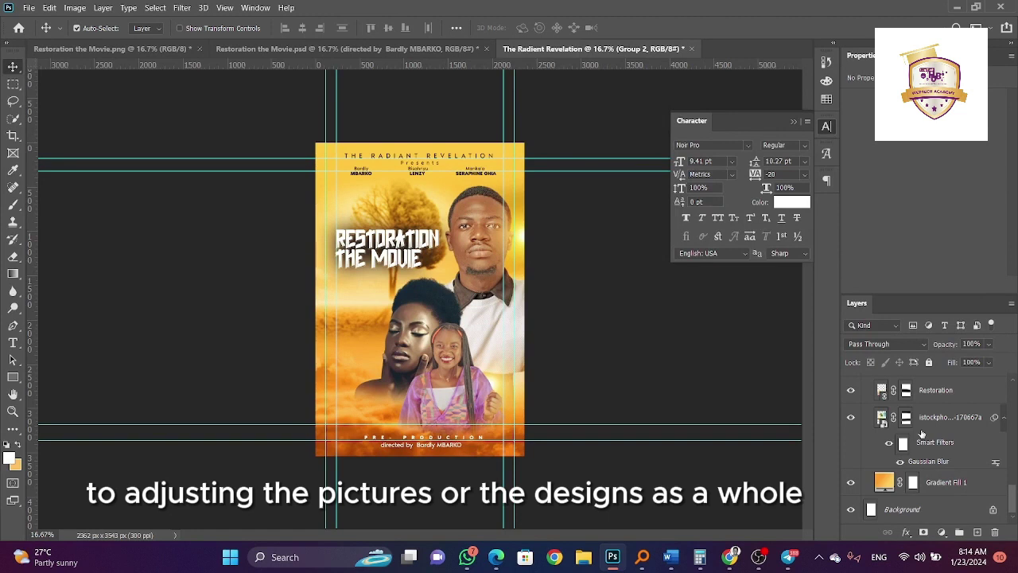
Delete the Background layer beneath Gradient Fill 1
{"action": "left_click", "coordinate": [954, 484]}
{"action": "left_click", "coordinate": [958, 506]}
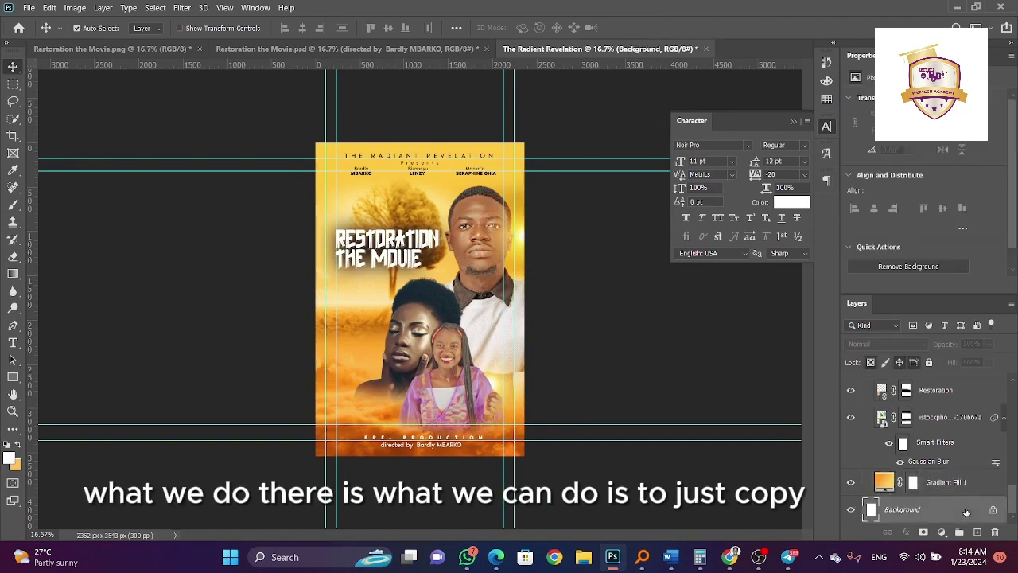
{"action": "scroll", "coordinate": [958, 506], "scroll_direction": "up", "scroll_amount": 1}
{"action": "left_click", "coordinate": [958, 509]}
{"action": "key", "text": "ctrl+j"}
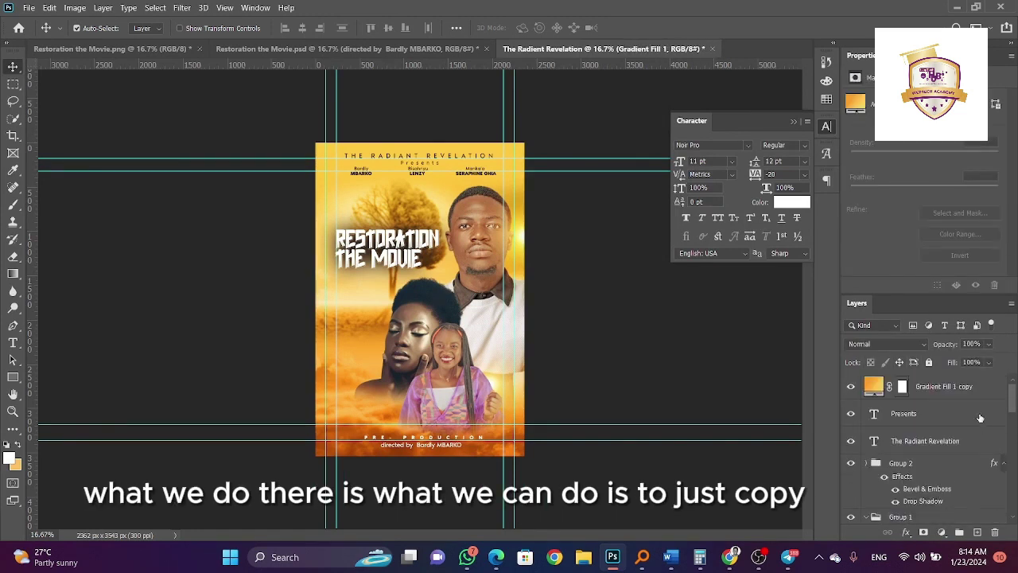
Group all the poster layers from Gradient Fill 1 copy down to Gradient Fill 1, and create a merged single-layer duplicate of the group
{"action": "key", "text": "ctrl+shift+bracketright"}
{"action": "key", "text": "ctrl+alt+a"}
{"action": "key", "text": "ctrl+g"}
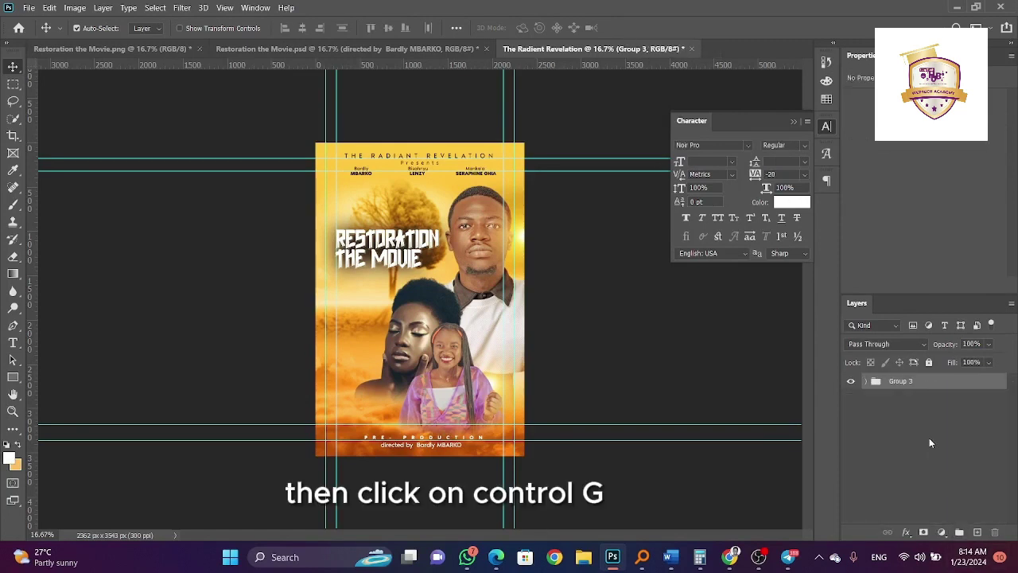
{"action": "key", "text": "ctrl+j"}
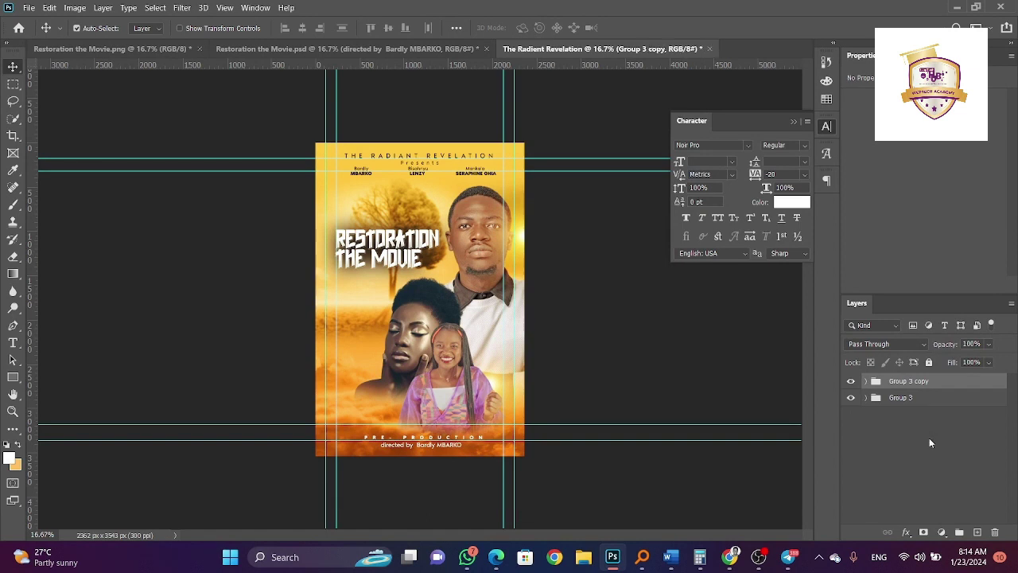
{"action": "key", "text": "ctrl+e"}
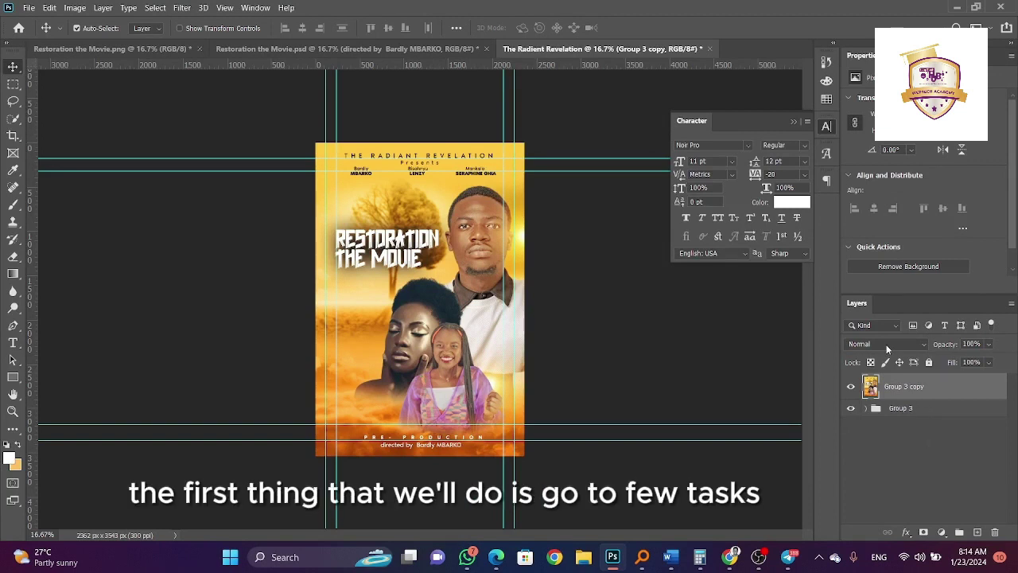
Apply the Nik Collection Viveza 2 filter to the merged poster with 23% saturation and 25% structure
{"action": "left_click", "coordinate": [183, 8]}
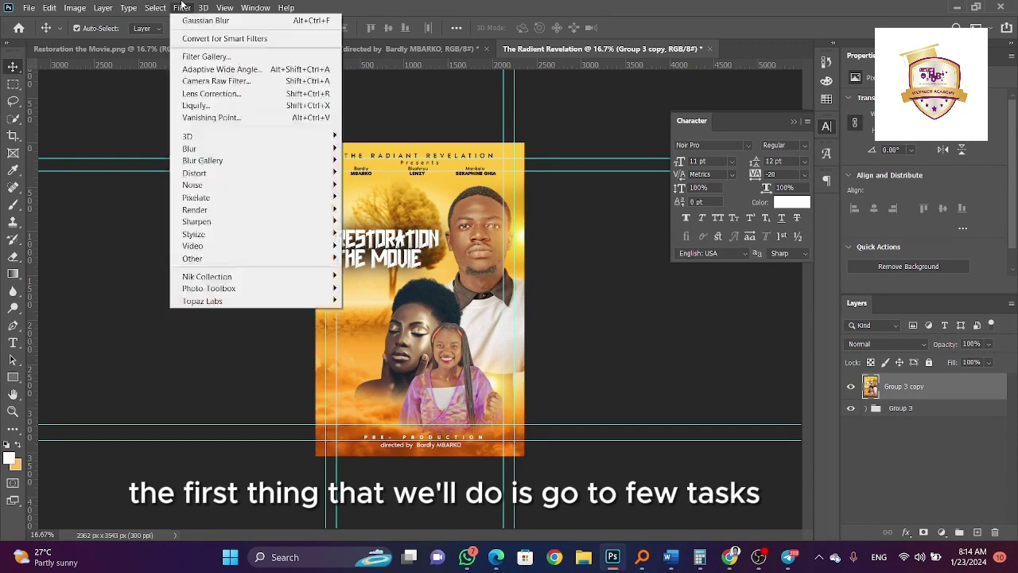
{"action": "mouse_move", "coordinate": [219, 276]}
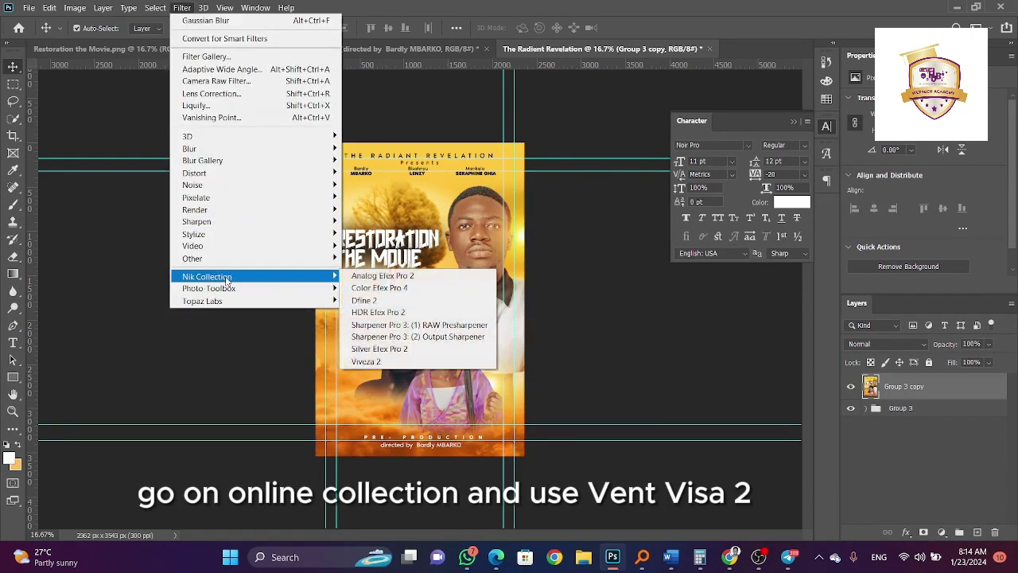
{"action": "left_click", "coordinate": [407, 362]}
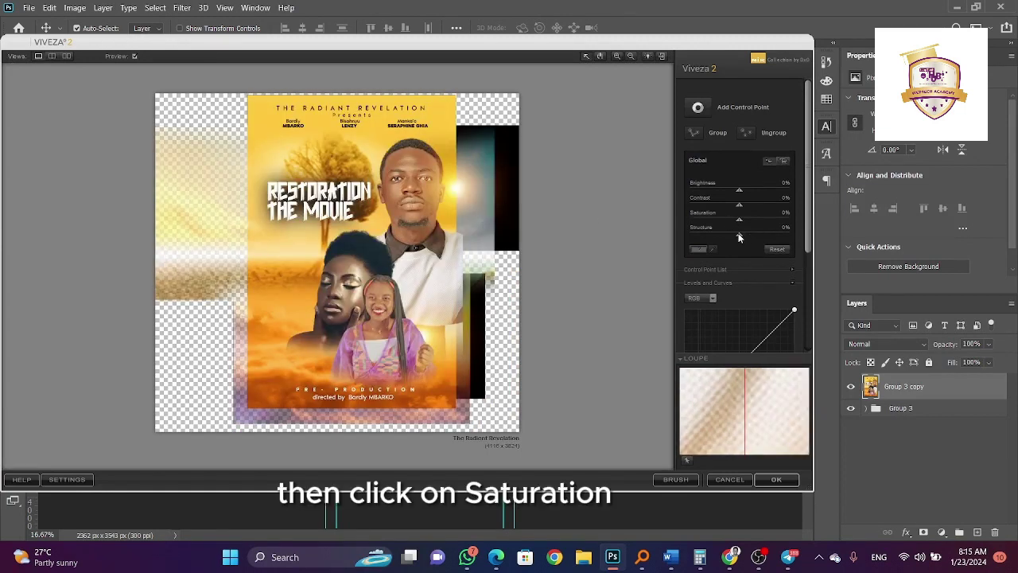
{"action": "mouse_move", "coordinate": [739, 238]}
{"action": "left_mouse_down"}
{"action": "mouse_move", "coordinate": [749, 242]}
{"action": "mouse_move", "coordinate": [743, 221]}
{"action": "left_mouse_up"}
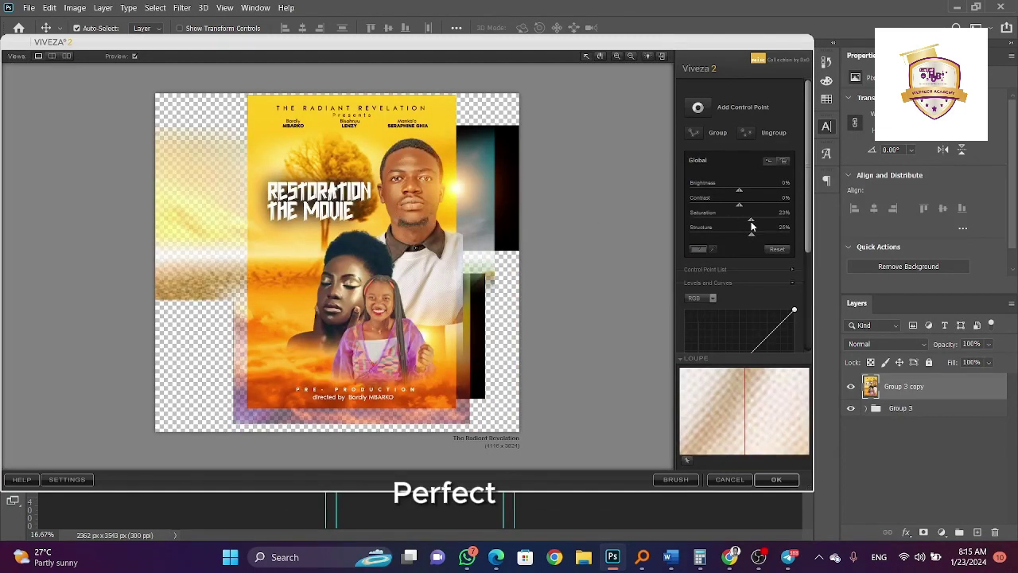
{"action": "left_click", "coordinate": [776, 479]}
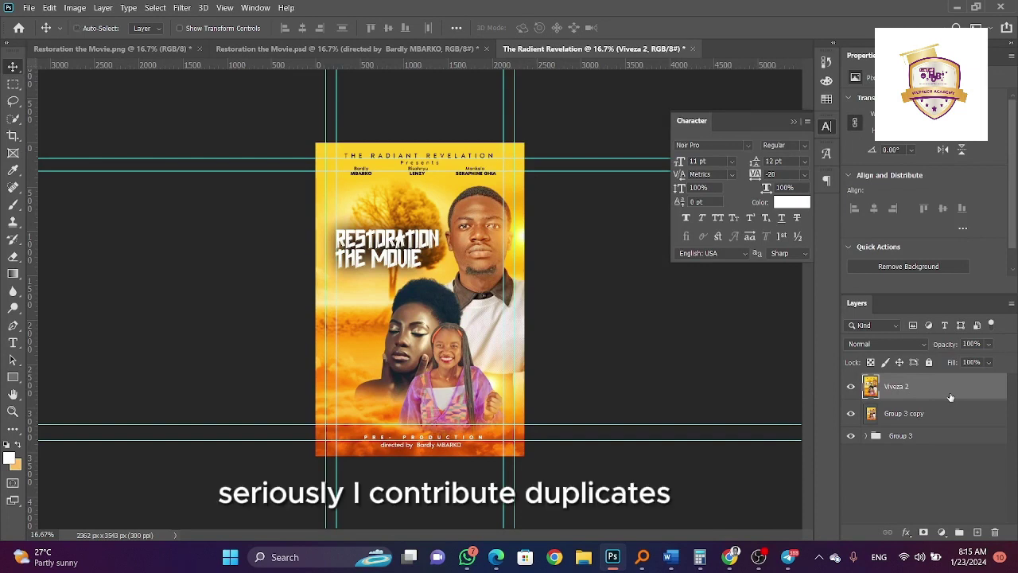
Duplicate the Viveza 2 layer and set the copy's blend mode to Hard Light
{"action": "key", "text": "ctrl+j"}
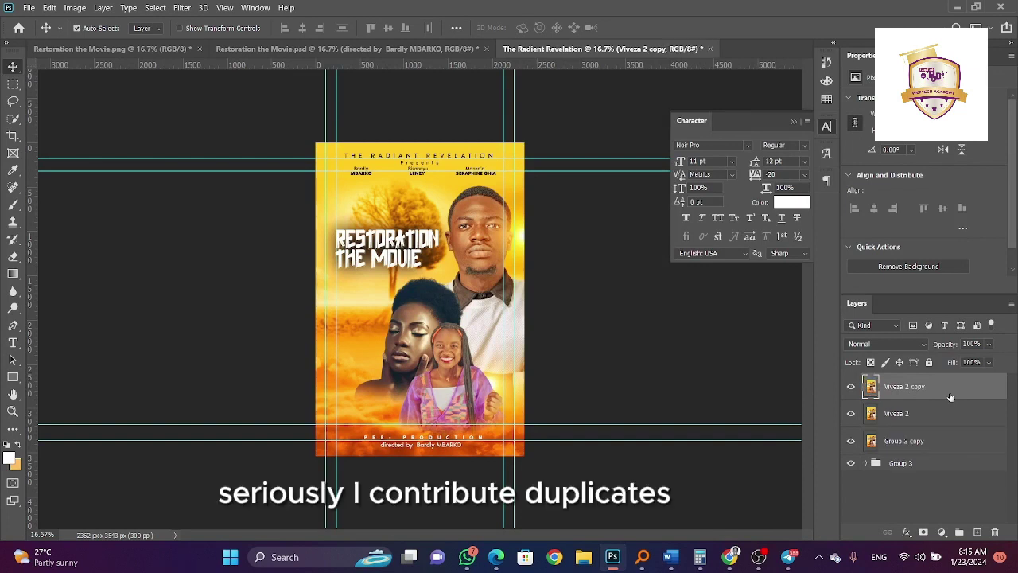
{"action": "left_click", "coordinate": [878, 343]}
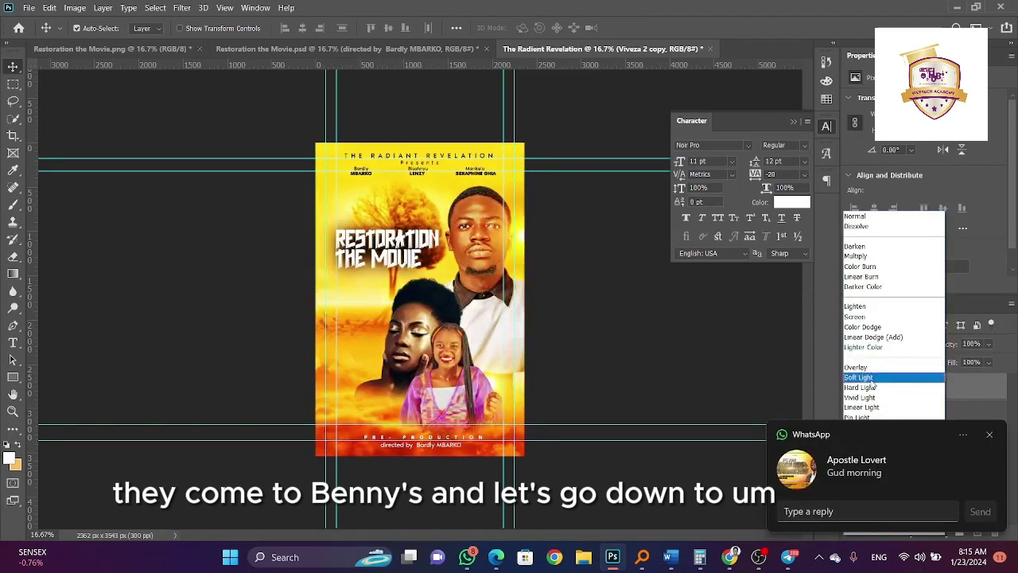
{"action": "left_click", "coordinate": [1008, 434]}
{"action": "left_click", "coordinate": [892, 342]}
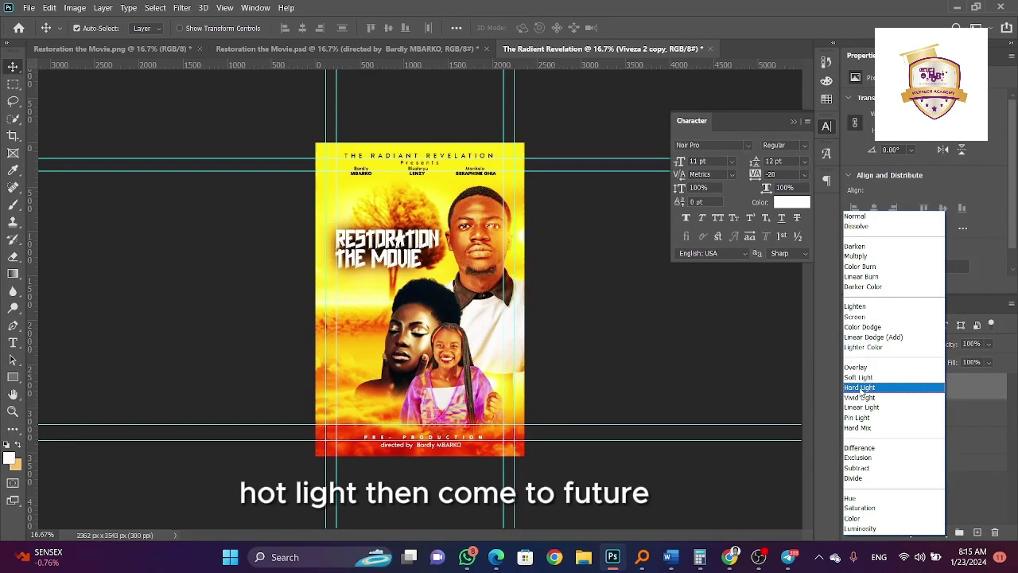
{"action": "left_click", "coordinate": [864, 390]}
Sharpen the poster by applying a High Pass filter with a 2.4-pixel radius to the Viveza 2 copy layer
{"action": "left_click", "coordinate": [181, 7]}
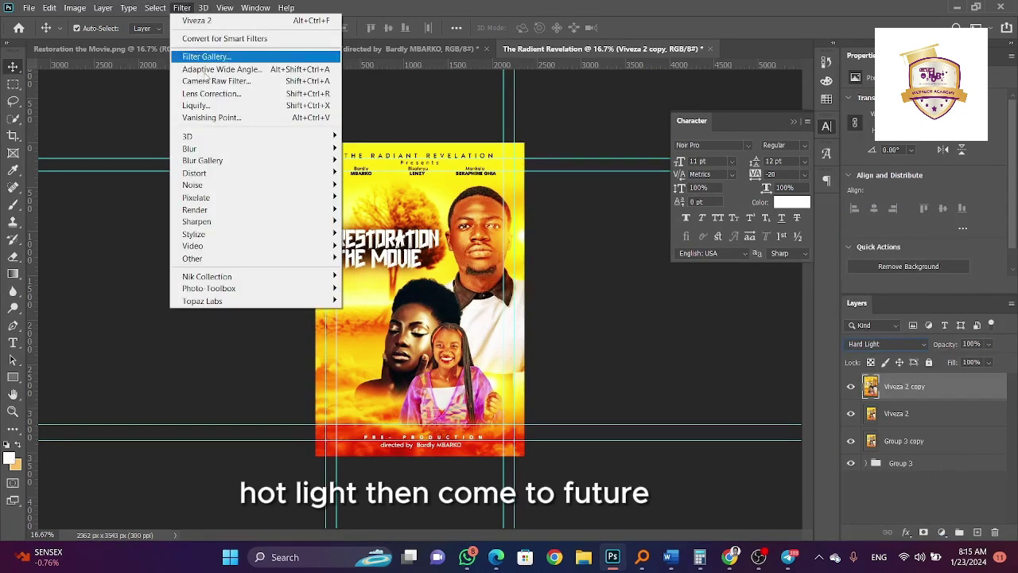
{"action": "mouse_move", "coordinate": [222, 260]}
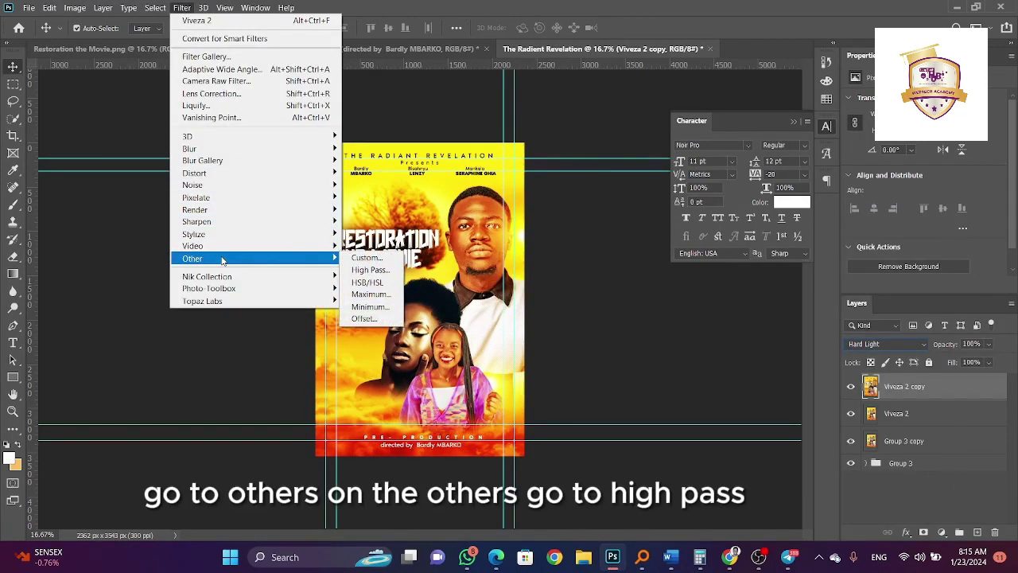
{"action": "left_click", "coordinate": [370, 270]}
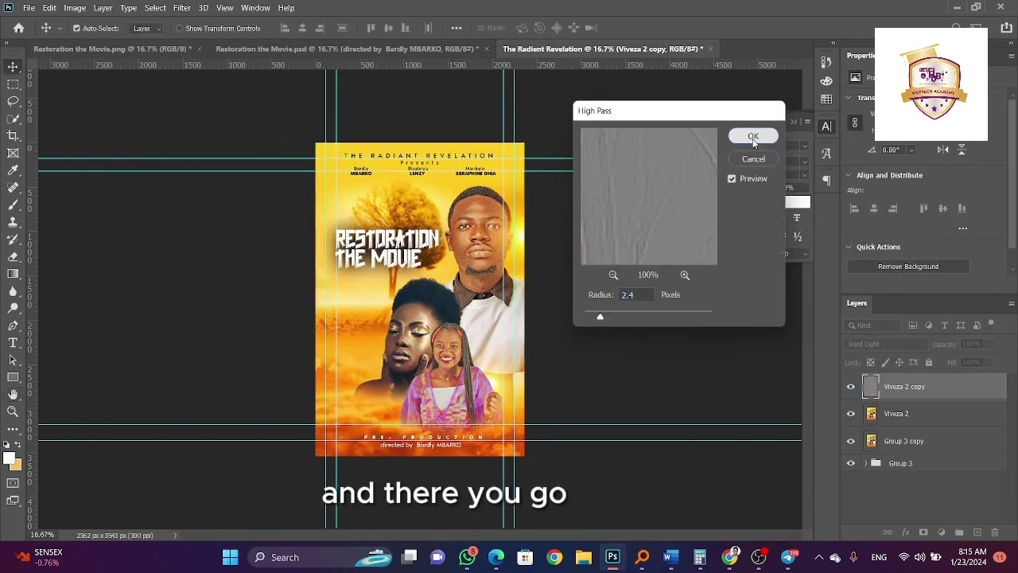
{"action": "left_click", "coordinate": [753, 136]}
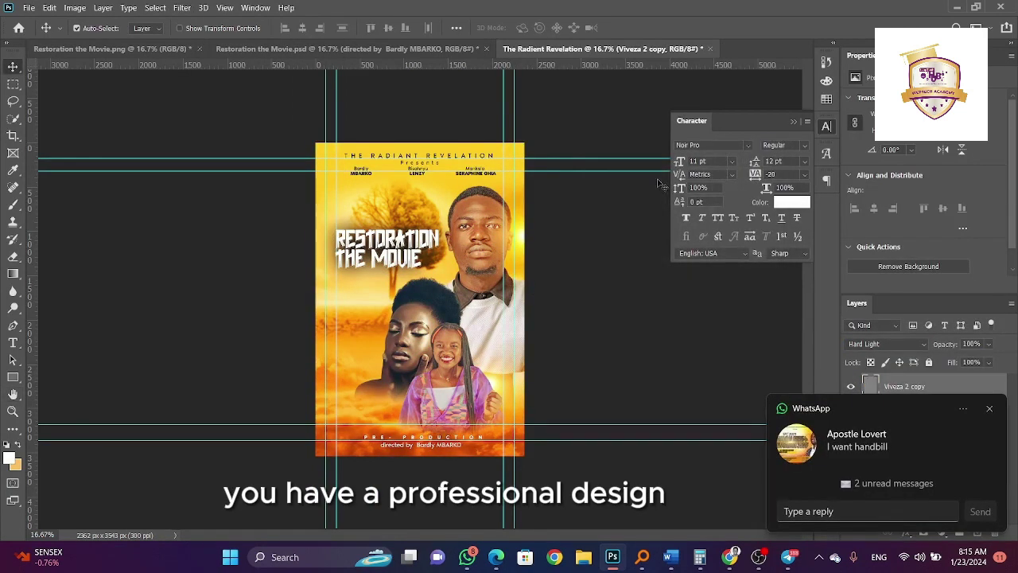
{"action": "left_click", "coordinate": [989, 408]}
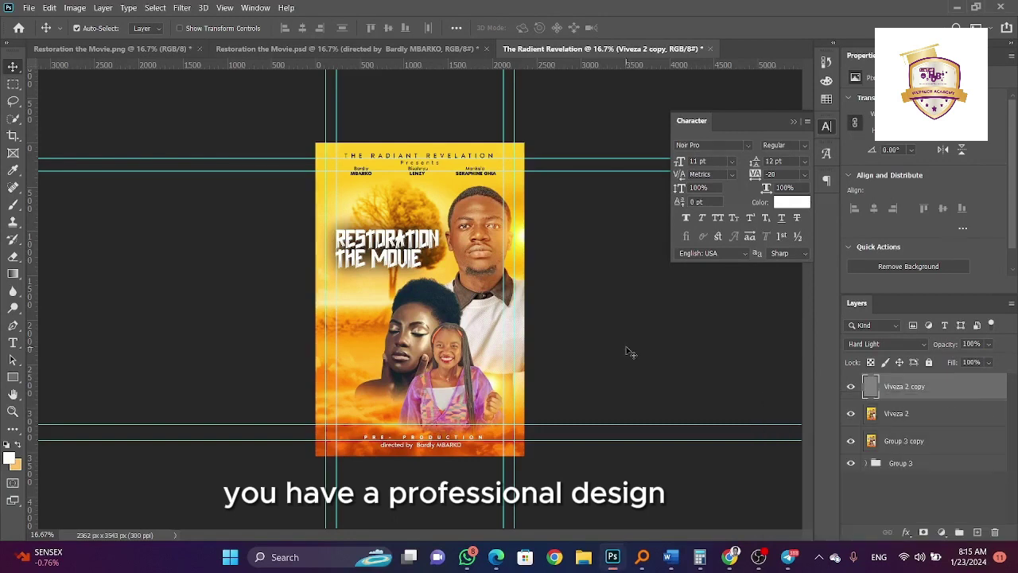